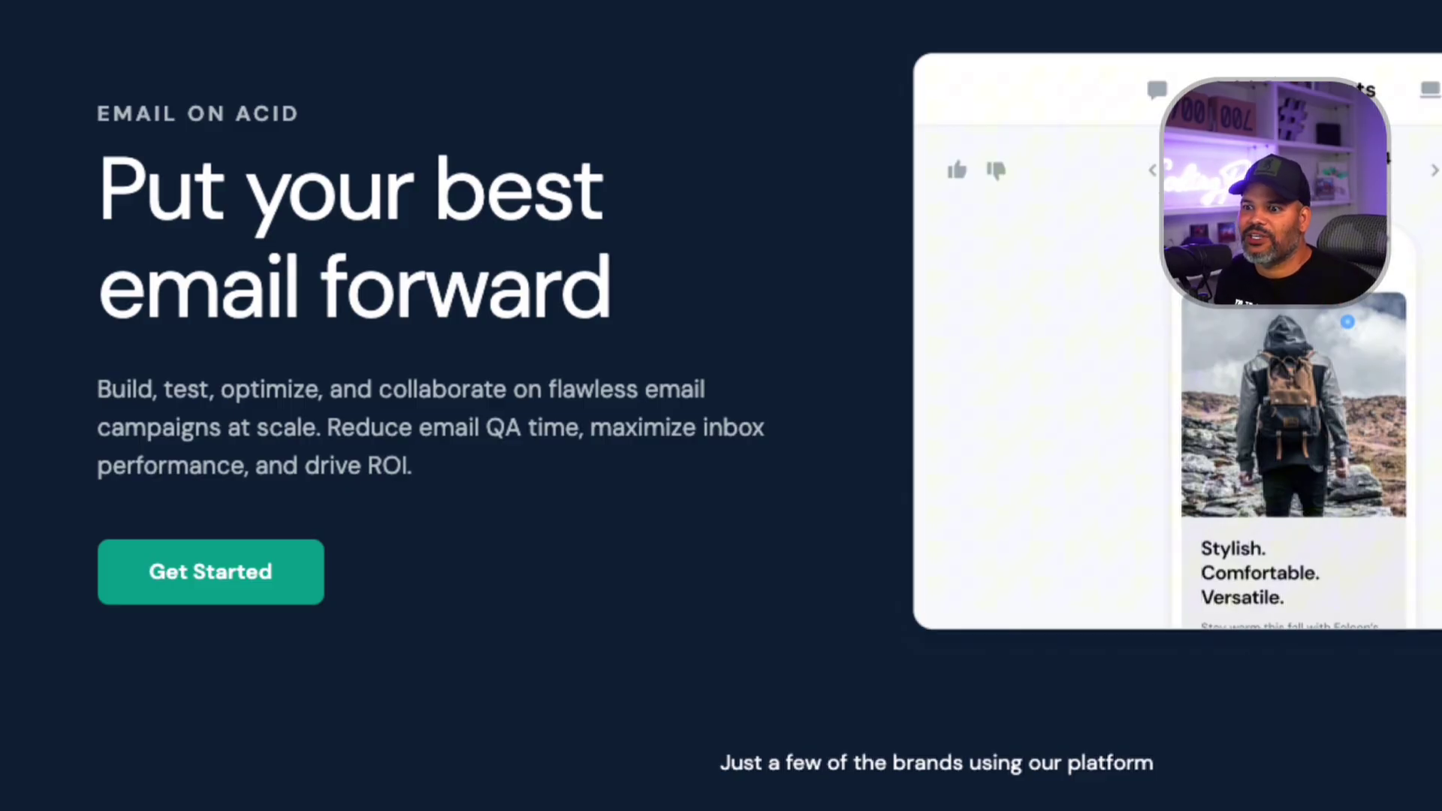
Scroll Email on Acid down to The Basics ($74/mo) and Premium ($134/mo) plan cards.
scroll(721, 405, "down", 7)
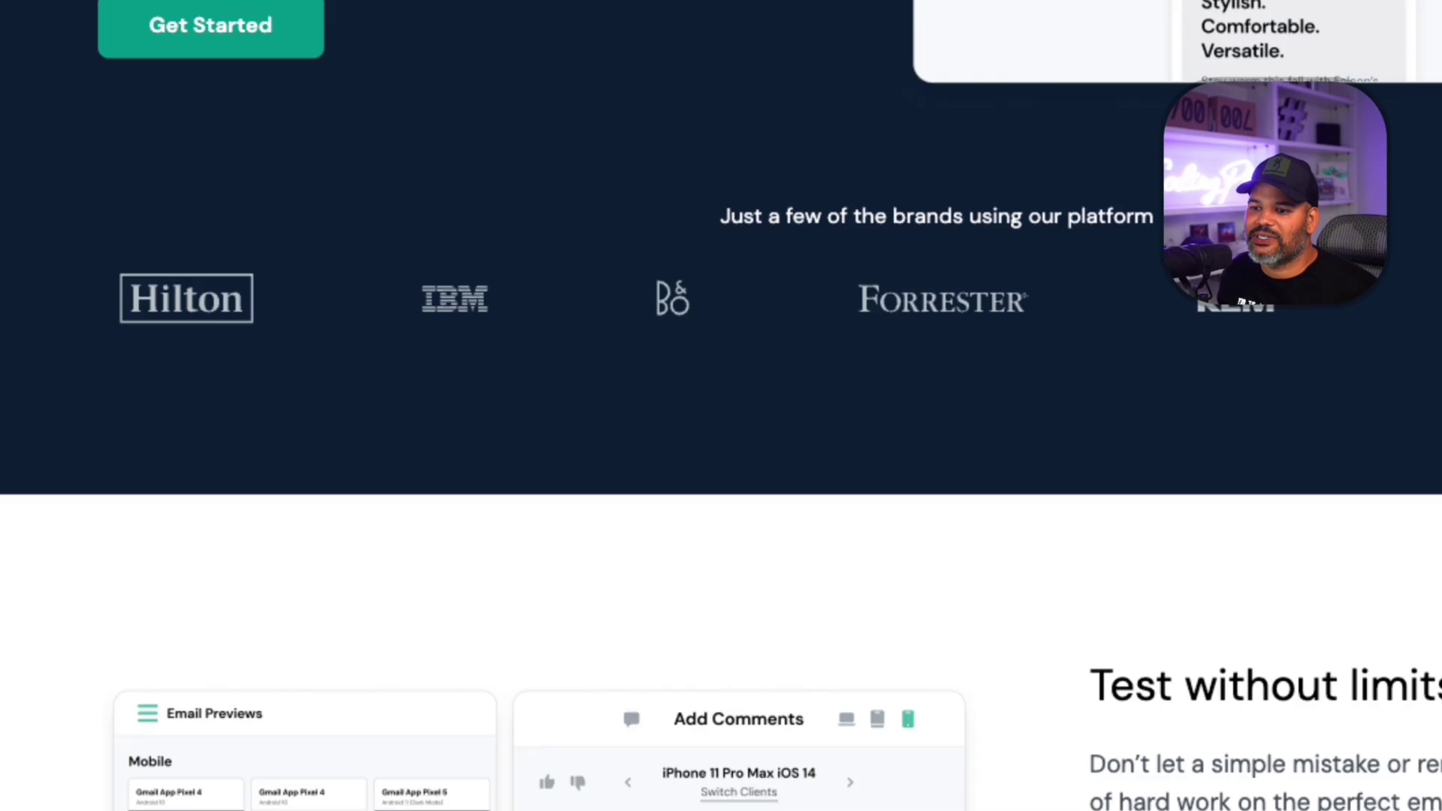
scroll(520, 529, "down", 7)
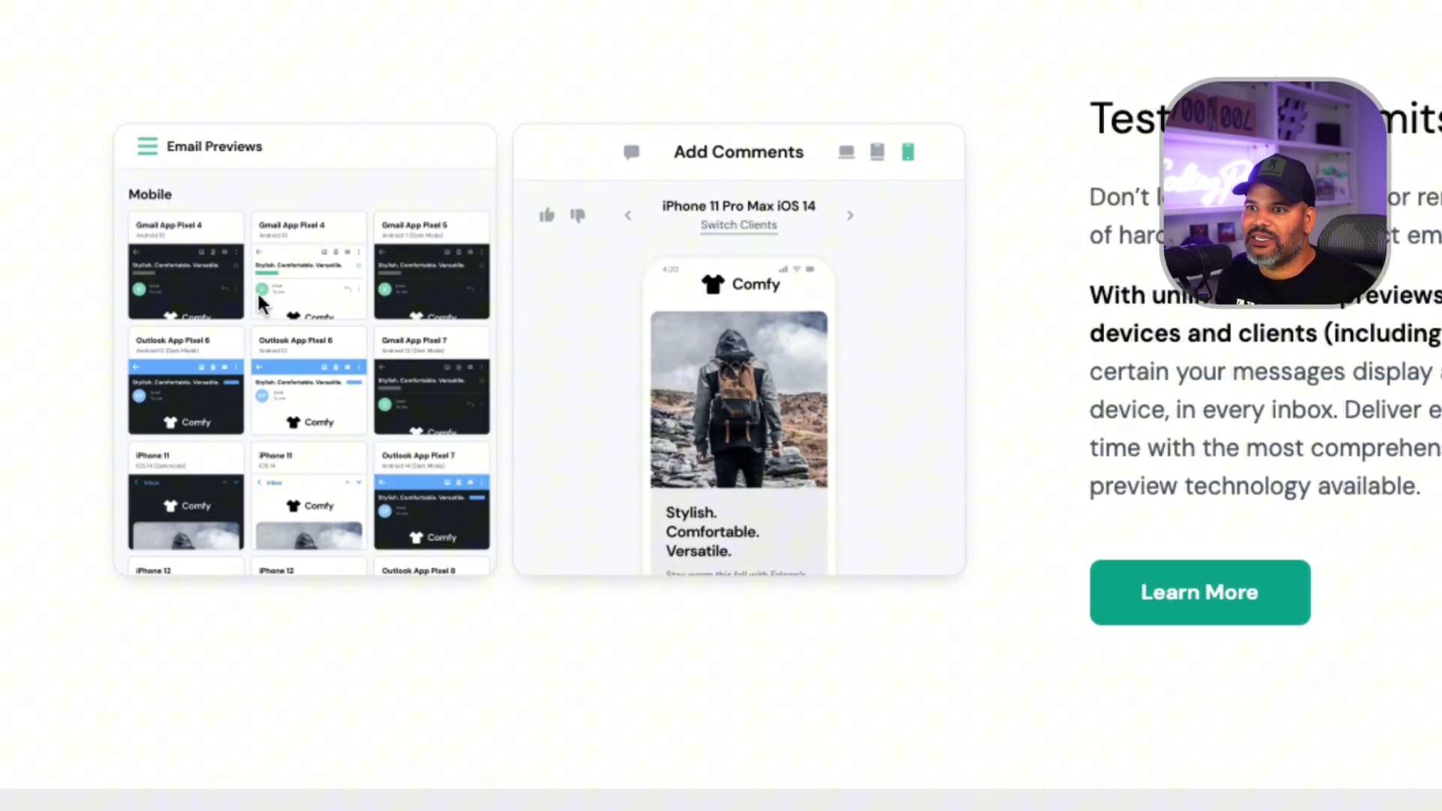
scroll(319, 377, "down", 12)
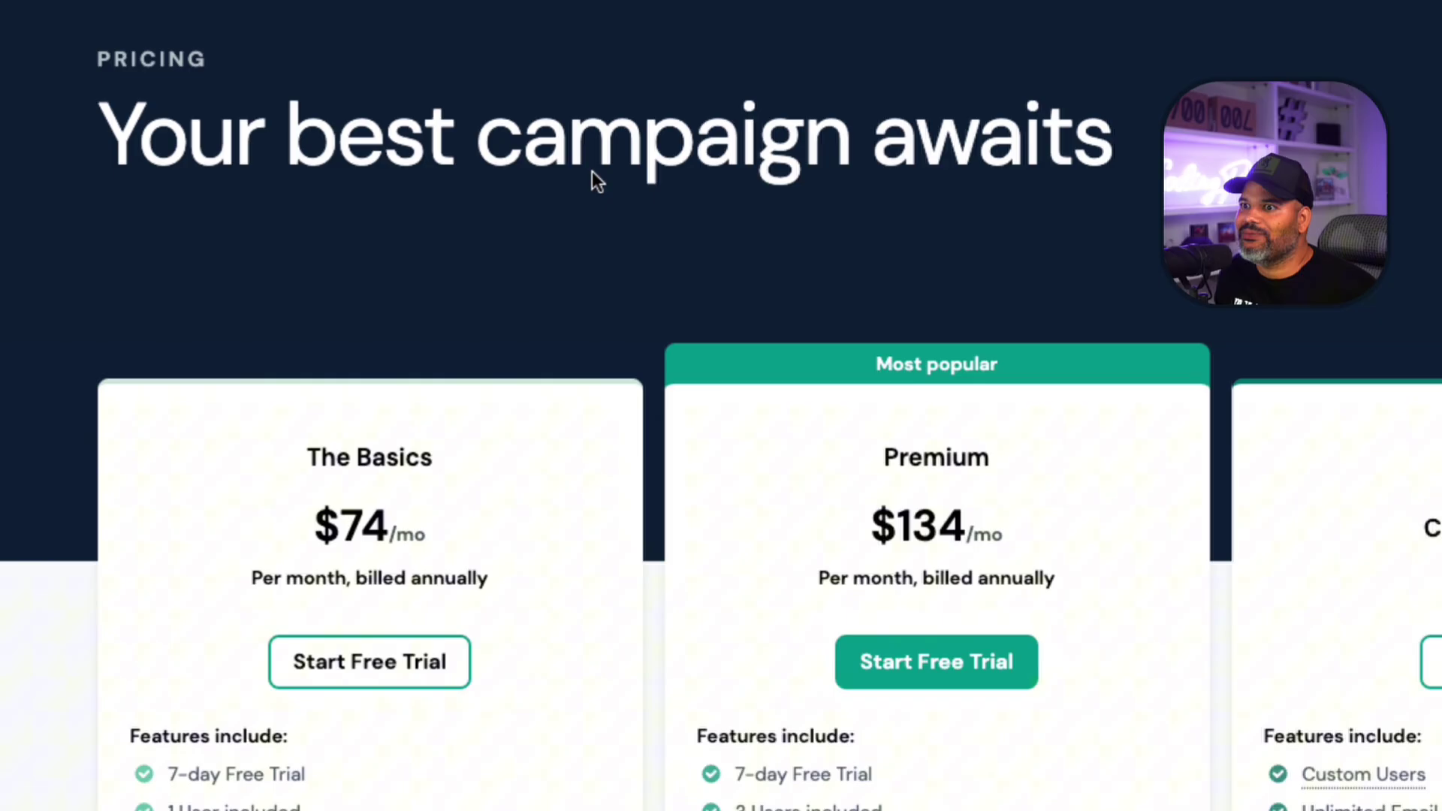
scroll(591, 179, "down", 4)
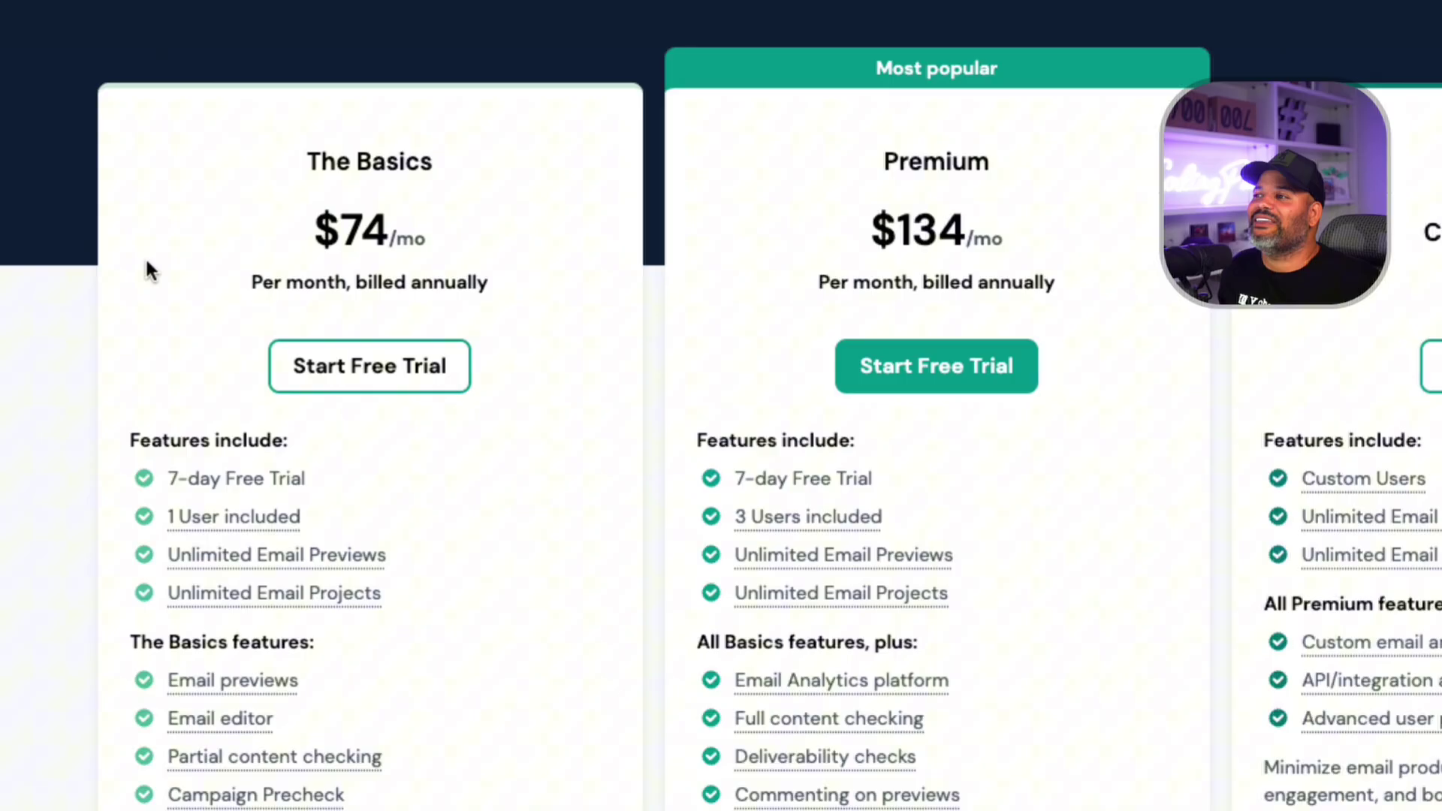
scroll(273, 281, "up", 4)
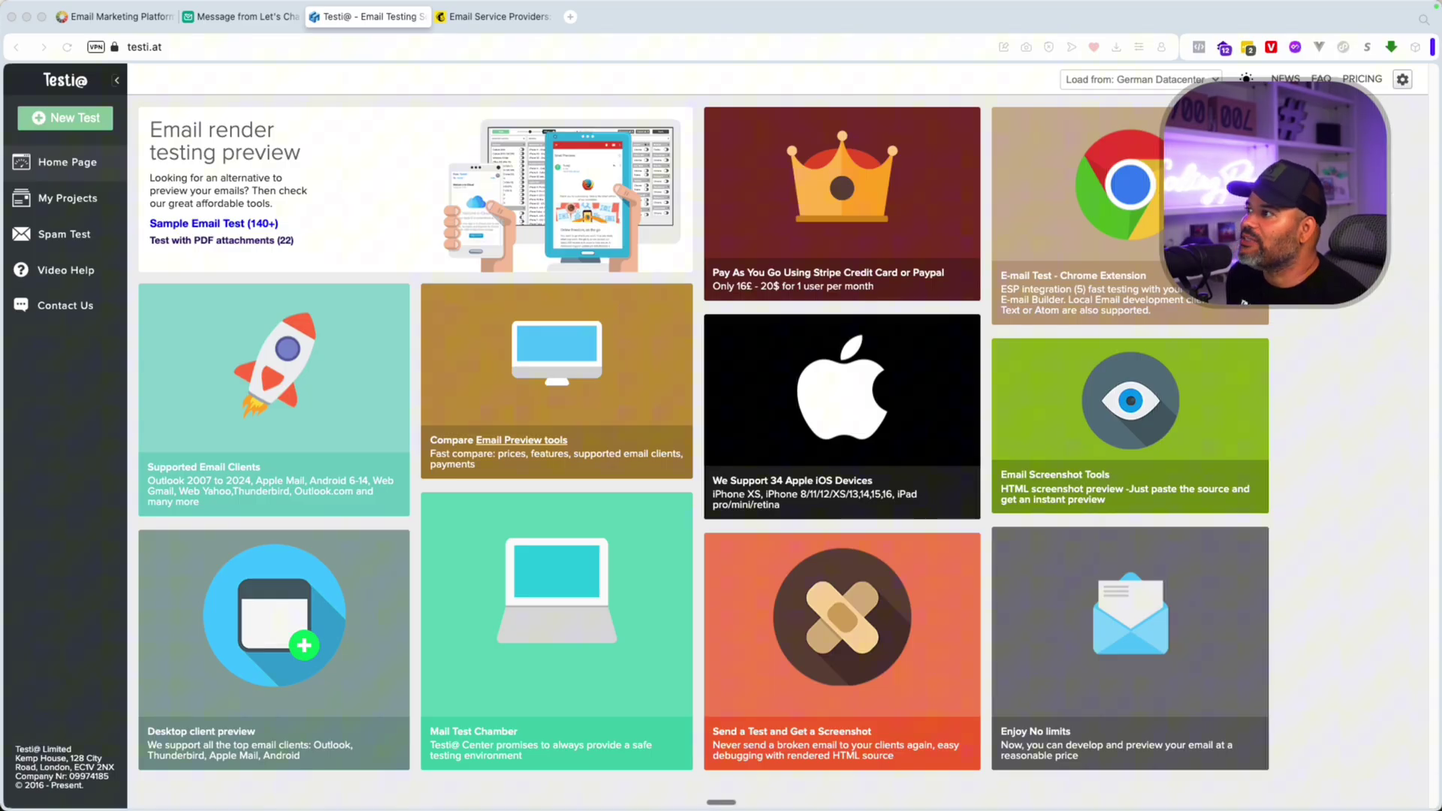
View Testi@'s Free and £16 Pro Testing plans, then go back to the home page.
left_click(1361, 79)
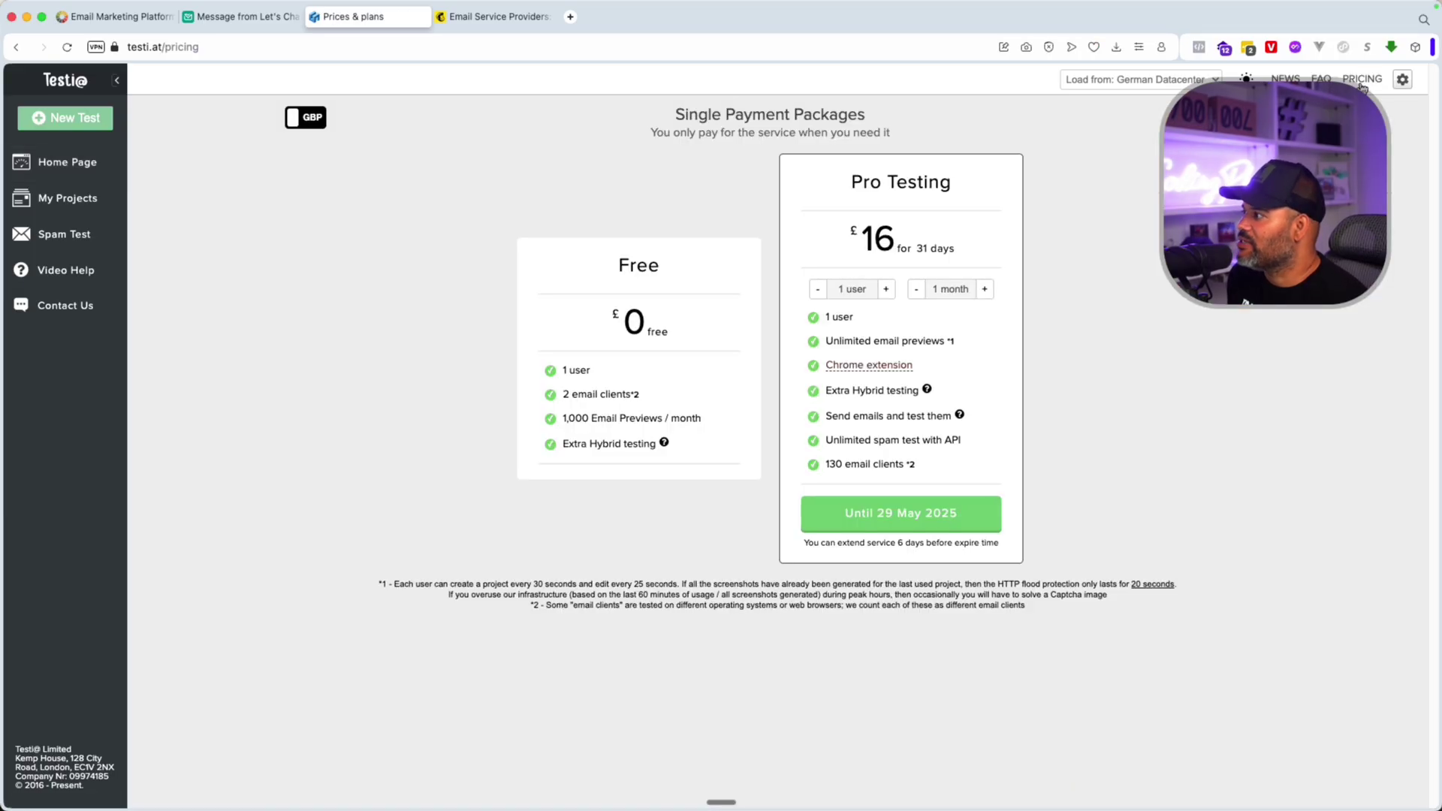
right_click(453, 237)
left_click(457, 246)
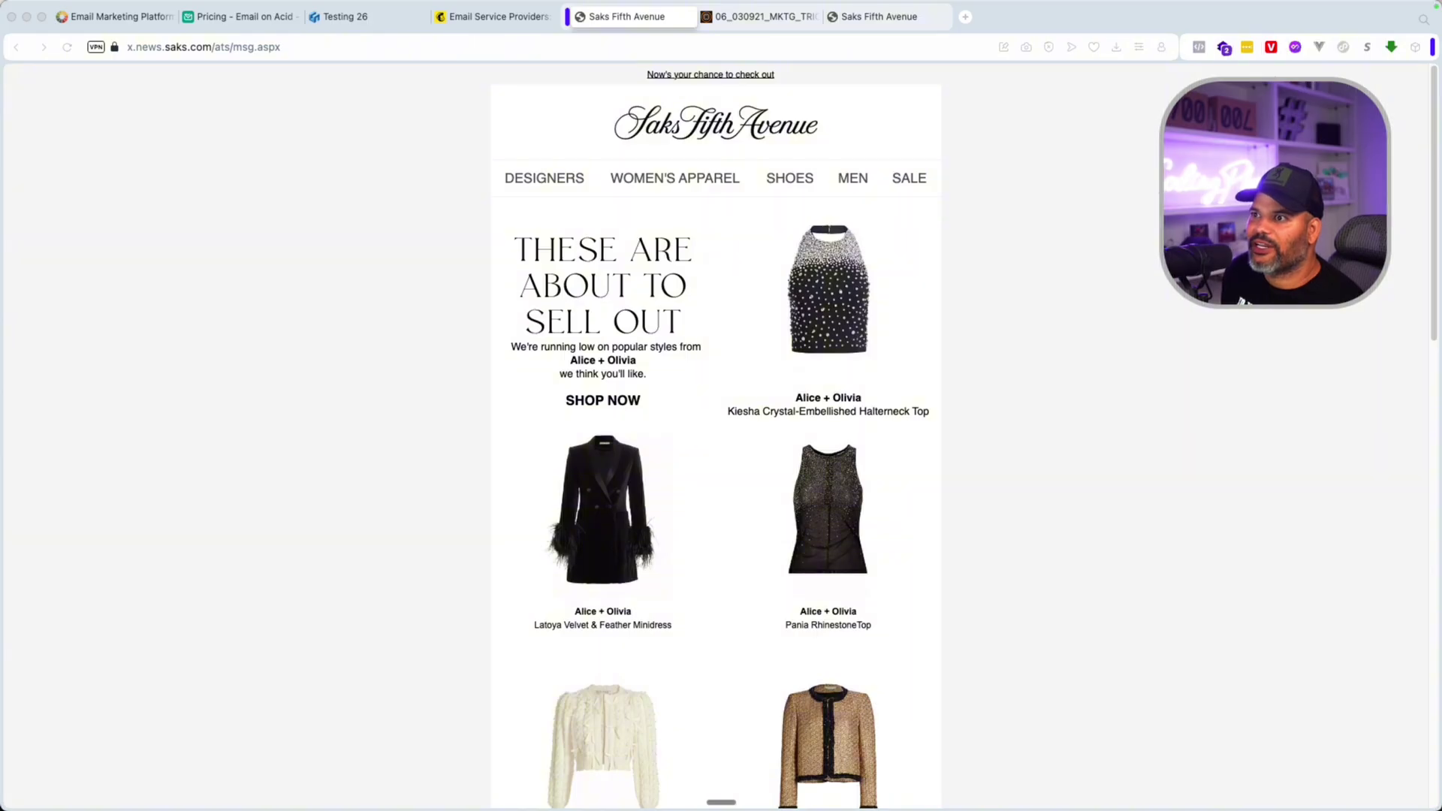
Scroll through the Saks Fifth Avenue email in Opera.
scroll(715, 436, "down", 10)
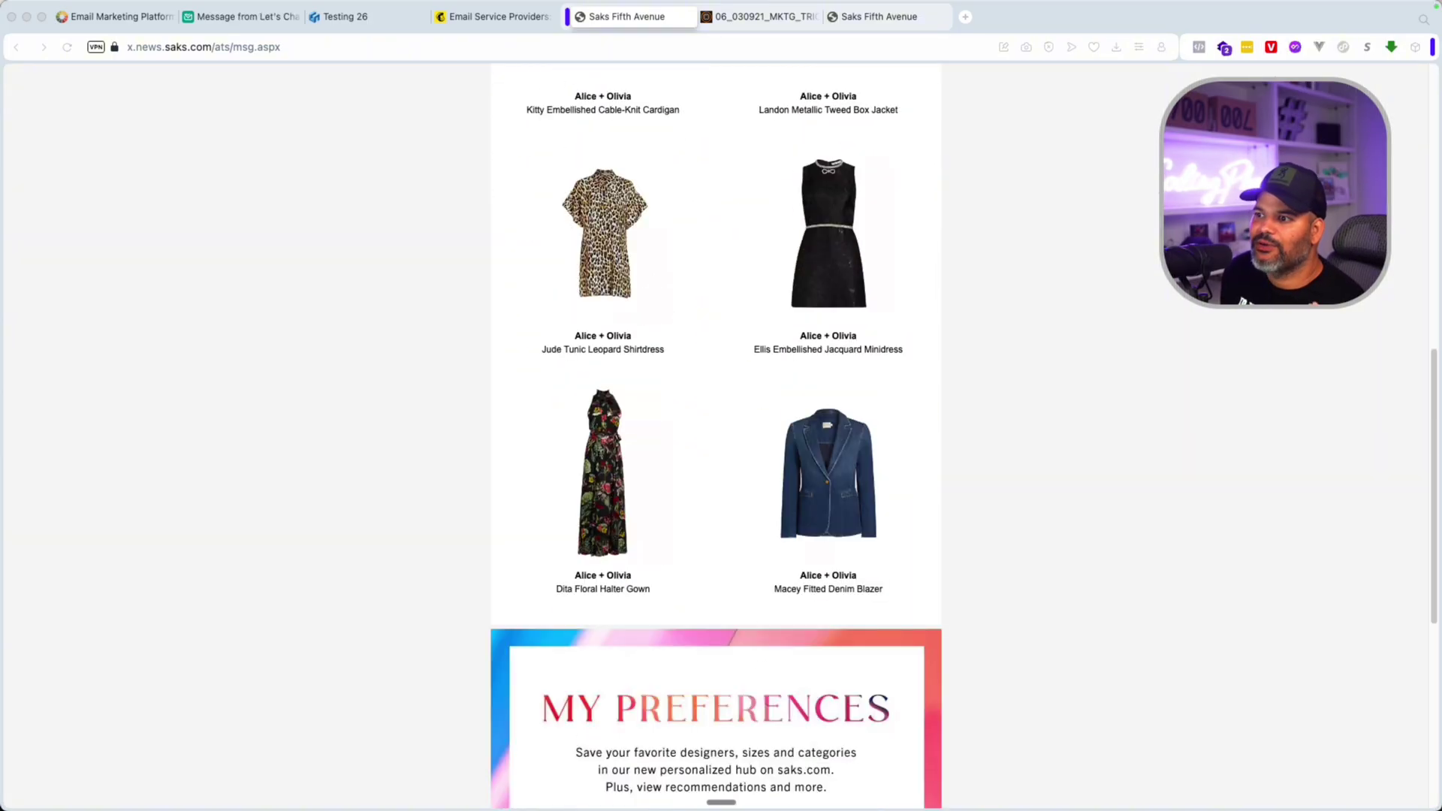
scroll(716, 435, "down", 6)
scroll(716, 436, "up", 18)
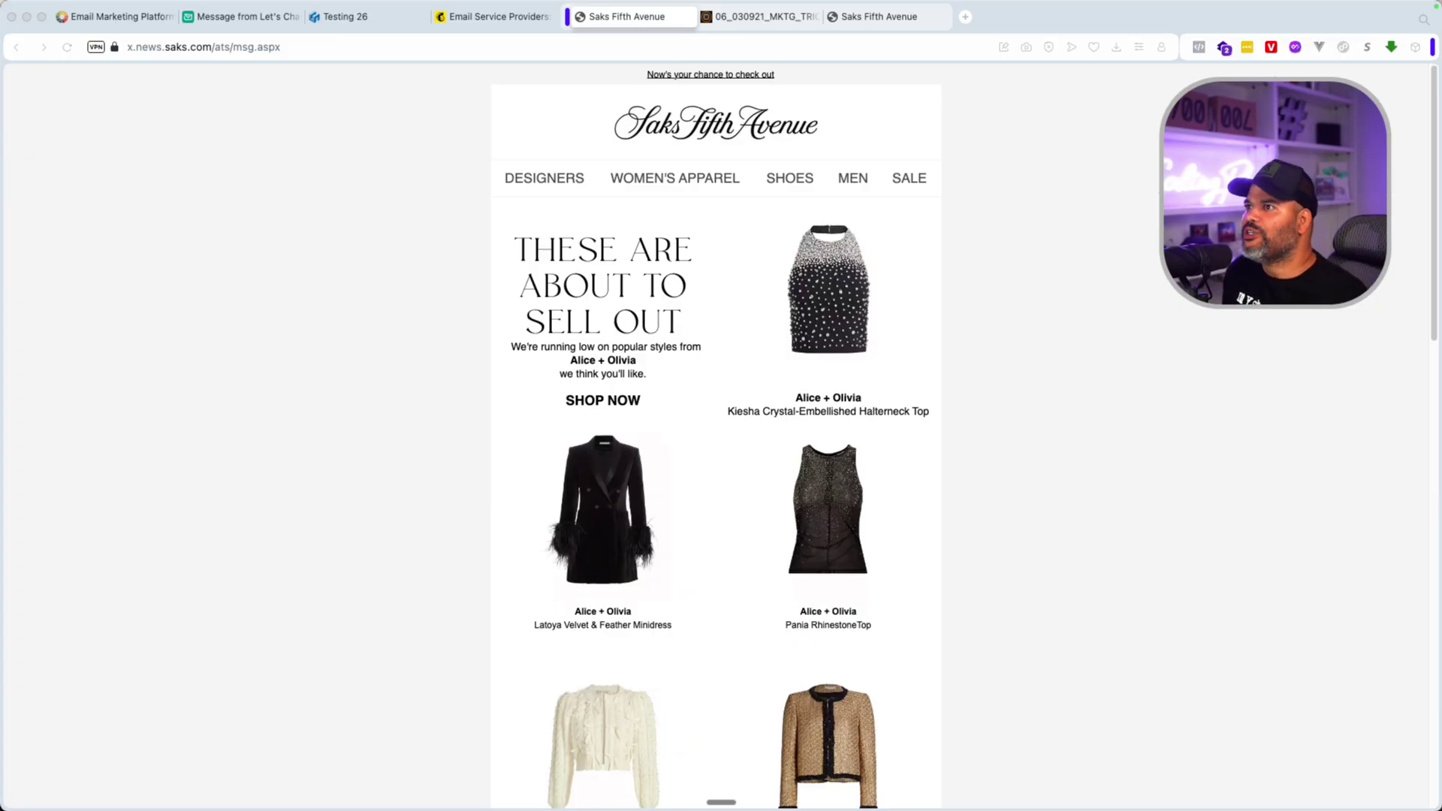
Check the saved copy in the nextemail folder via Save As, then cancel without saving.
right_click(980, 100)
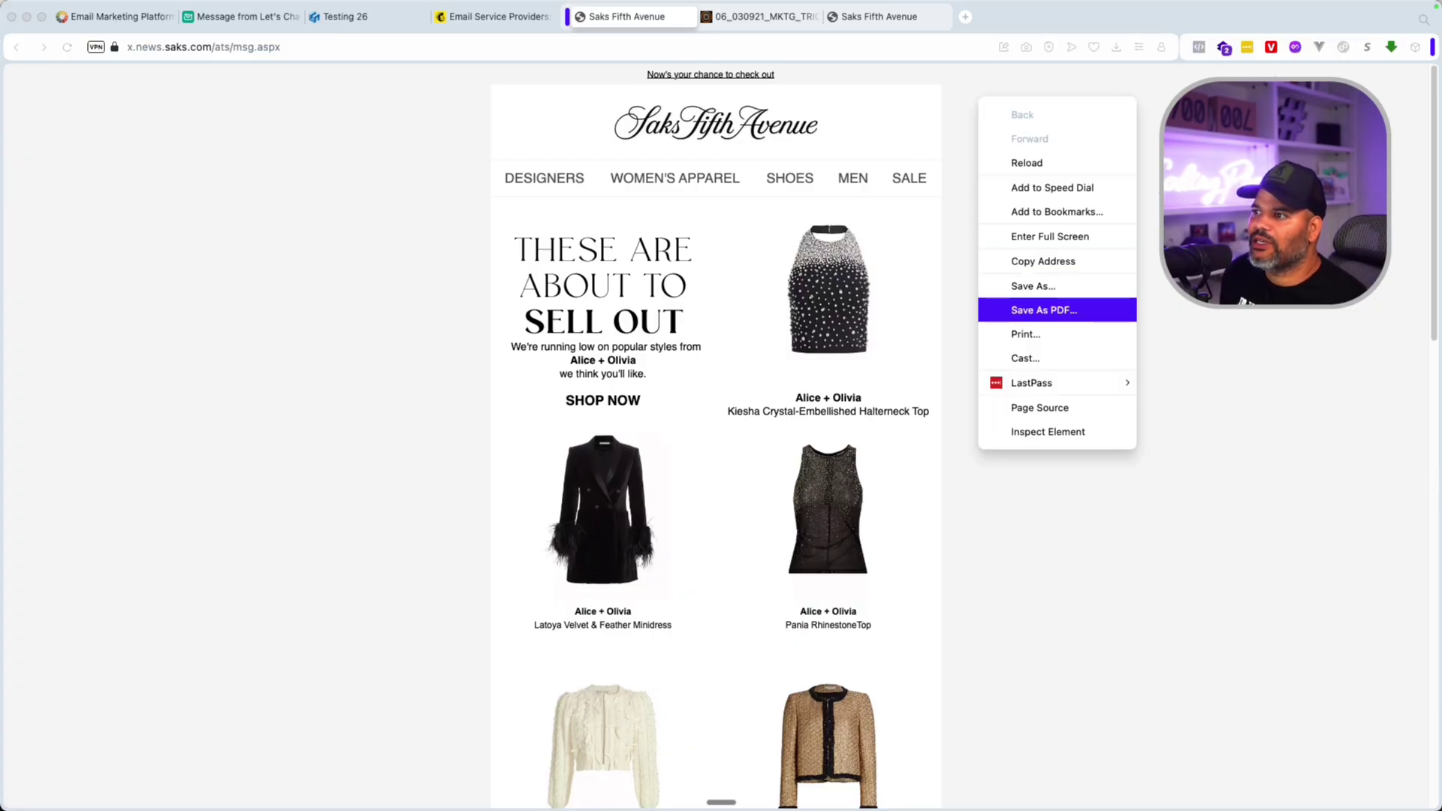
left_click(1054, 293)
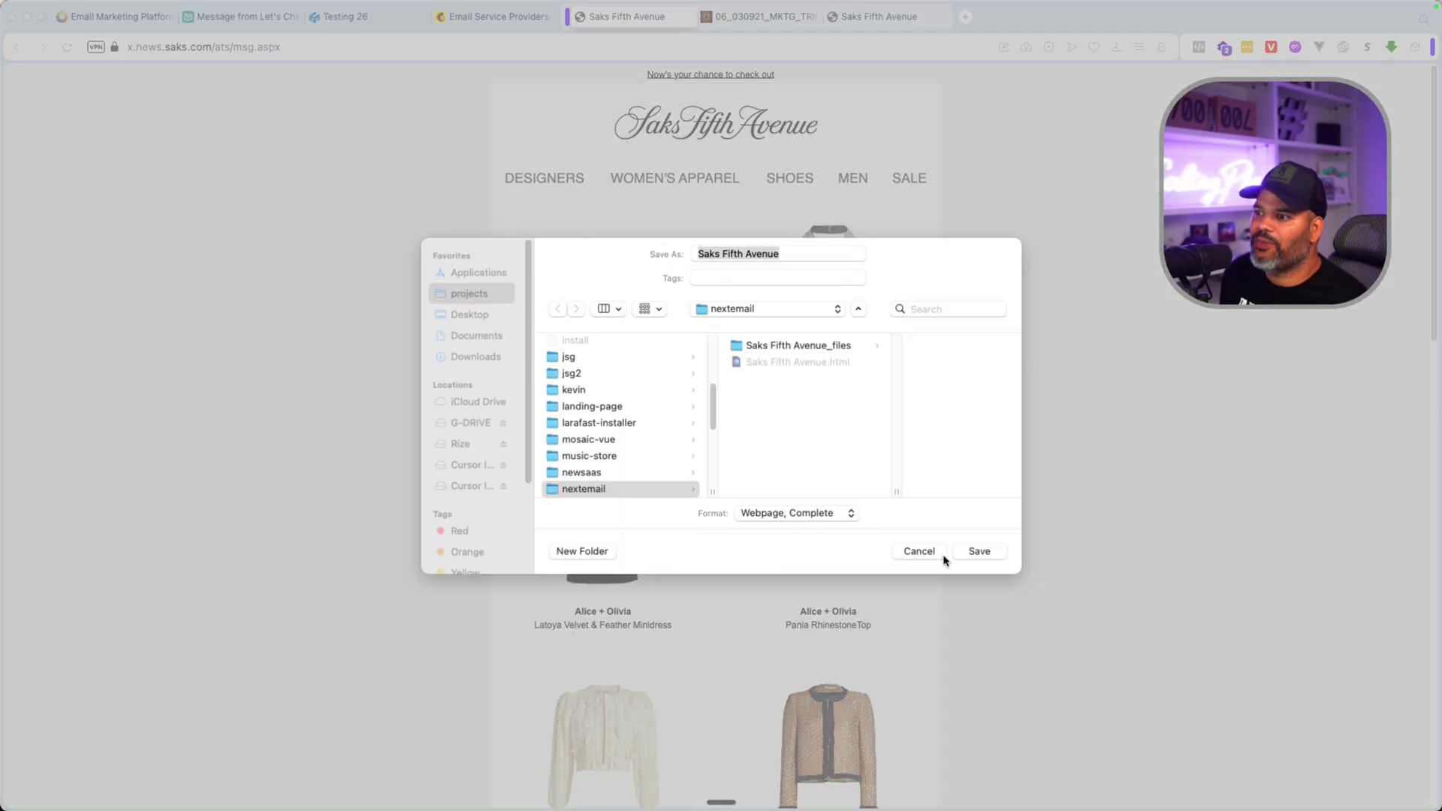
left_click(926, 543)
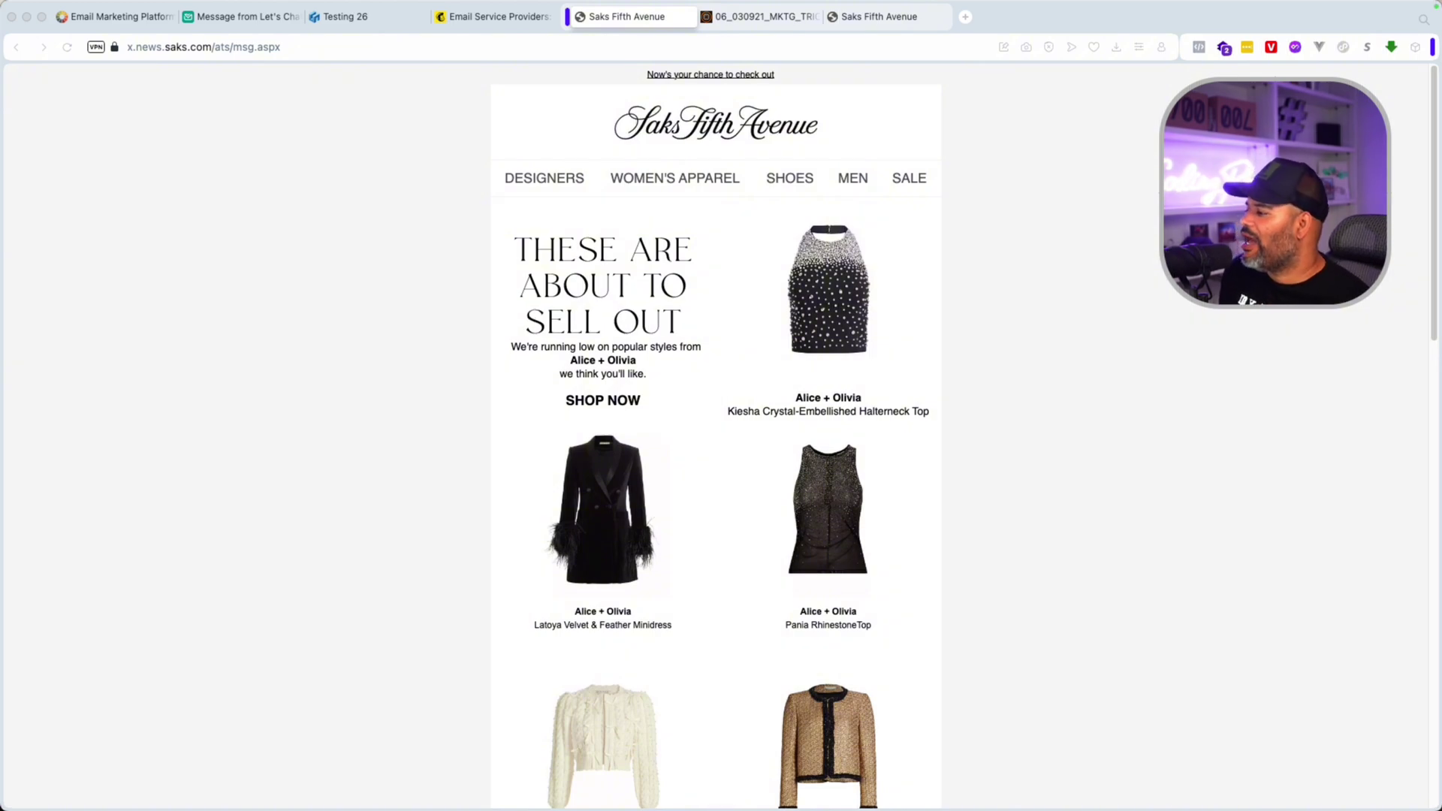
Select all of the Saks Fifth Avenue.html source in Cursor, then return to Opera.
key("super+Tab")
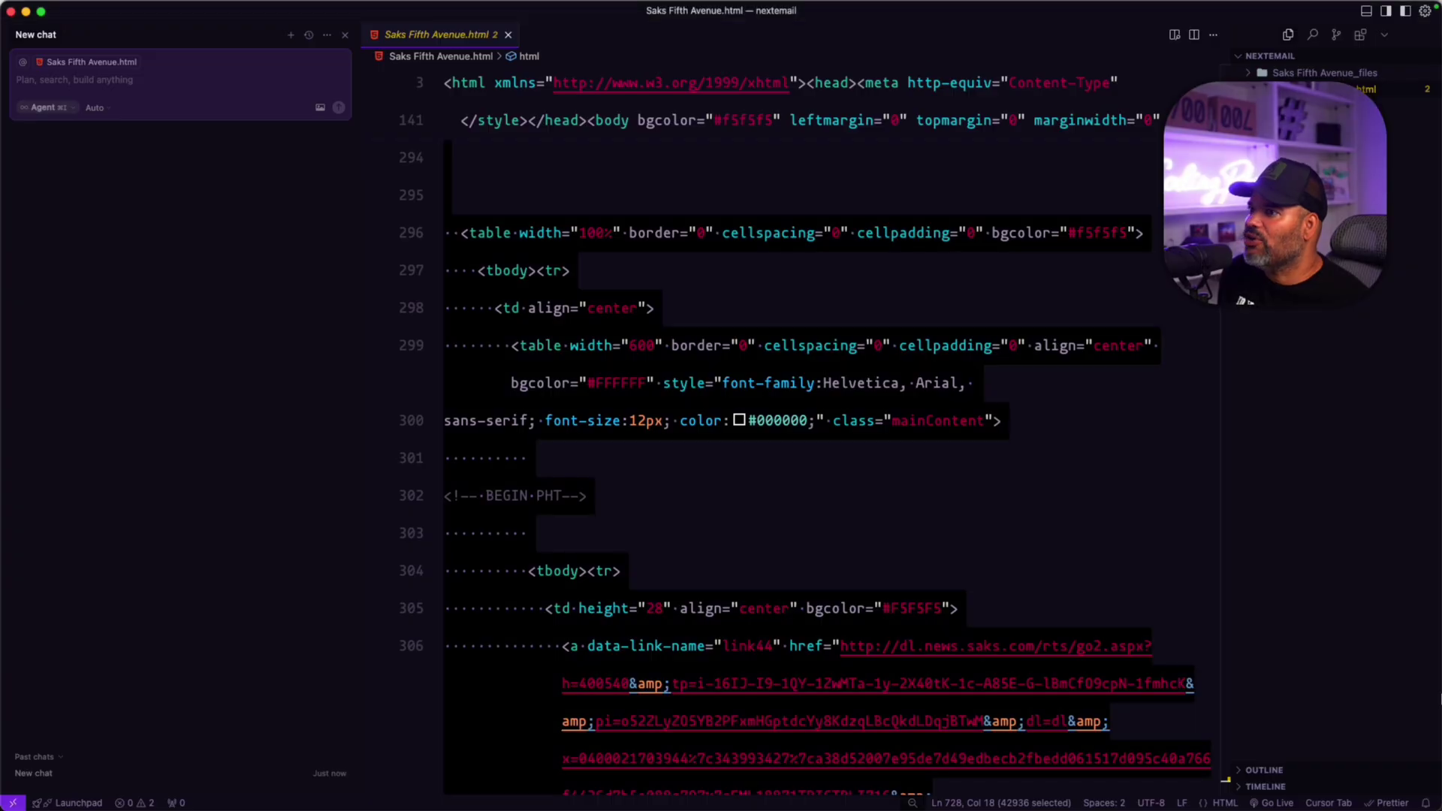
left_click(732, 162)
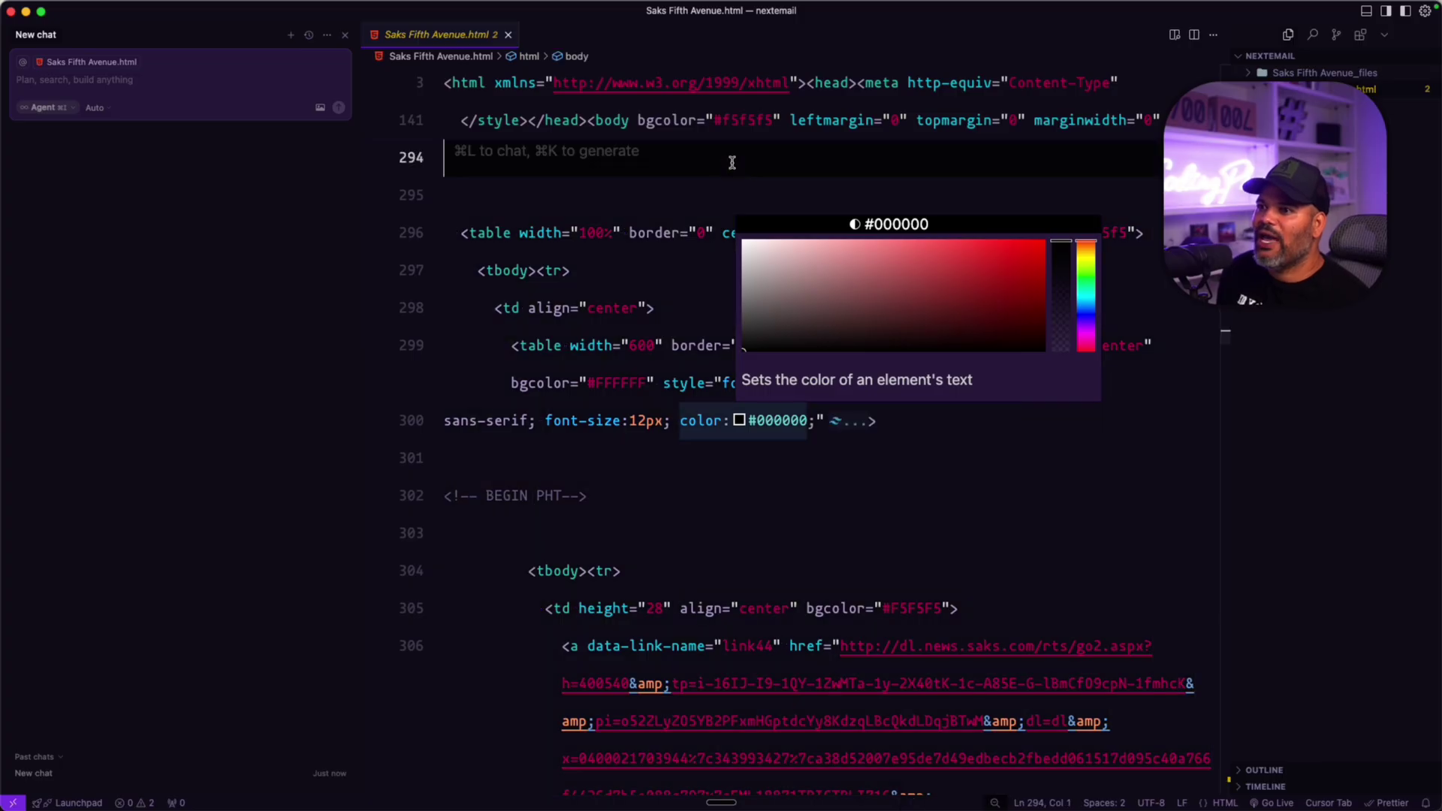
key("super+a")
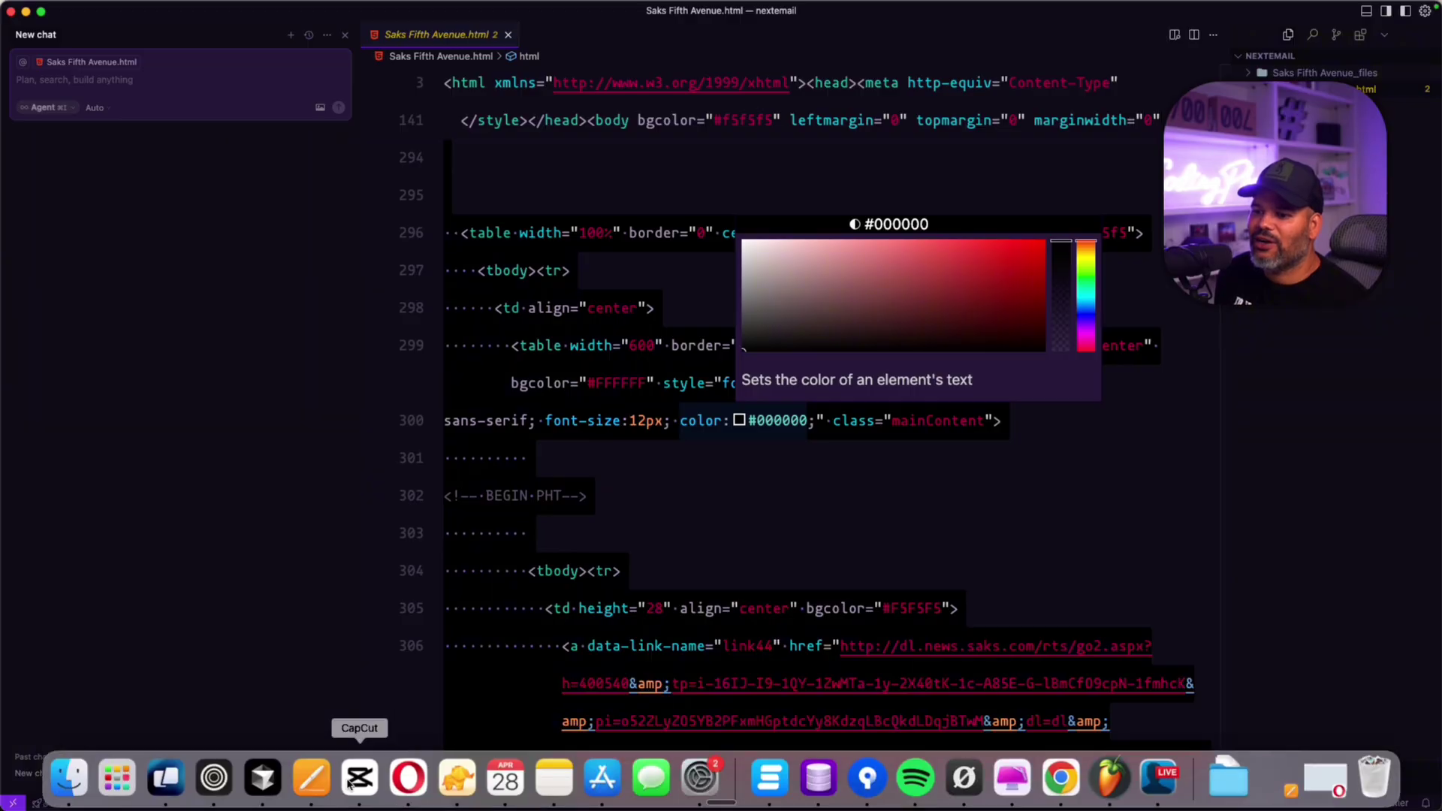
left_click(409, 778)
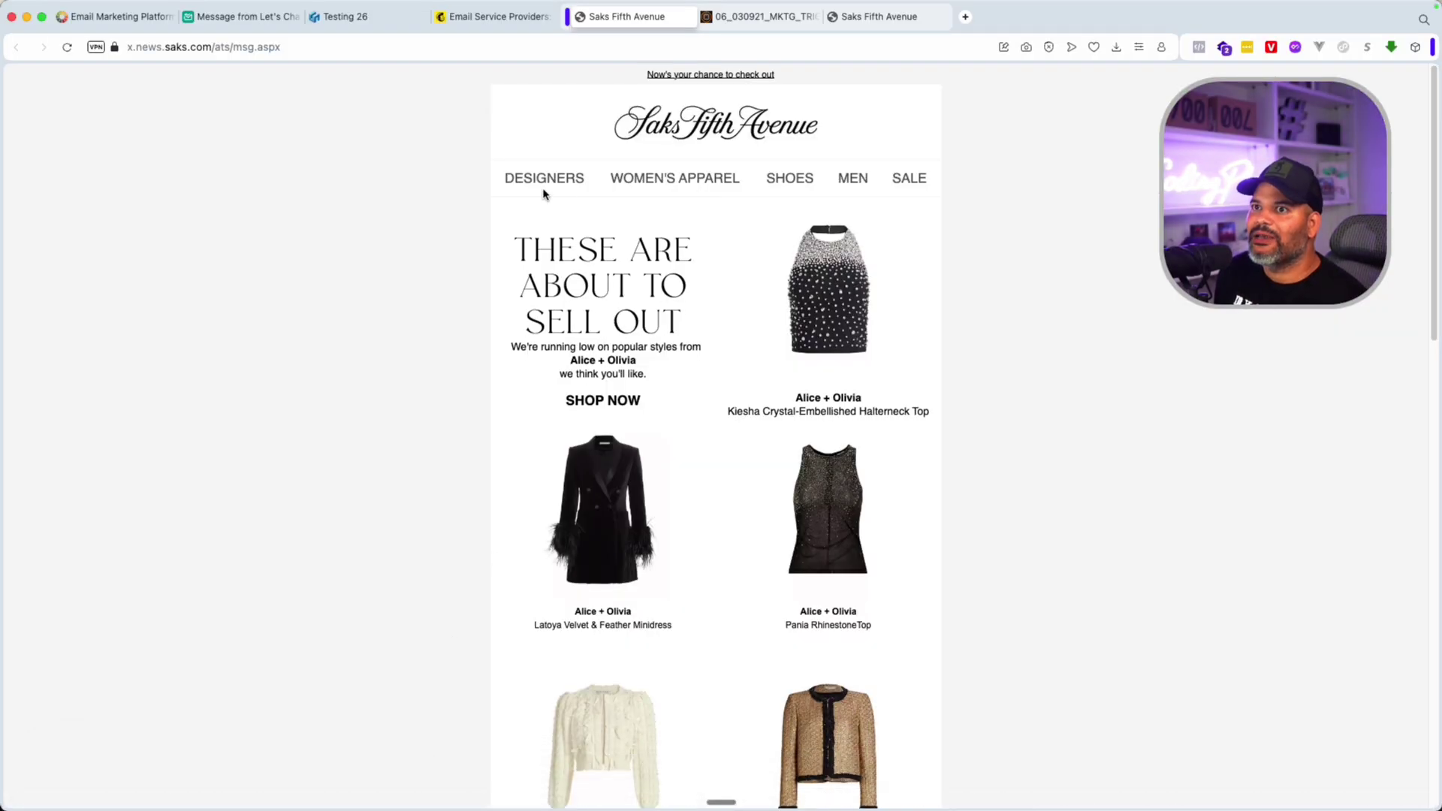
Leave the Testing 26 project editor and start a new email test from the home page.
left_click(368, 21)
left_click(78, 120)
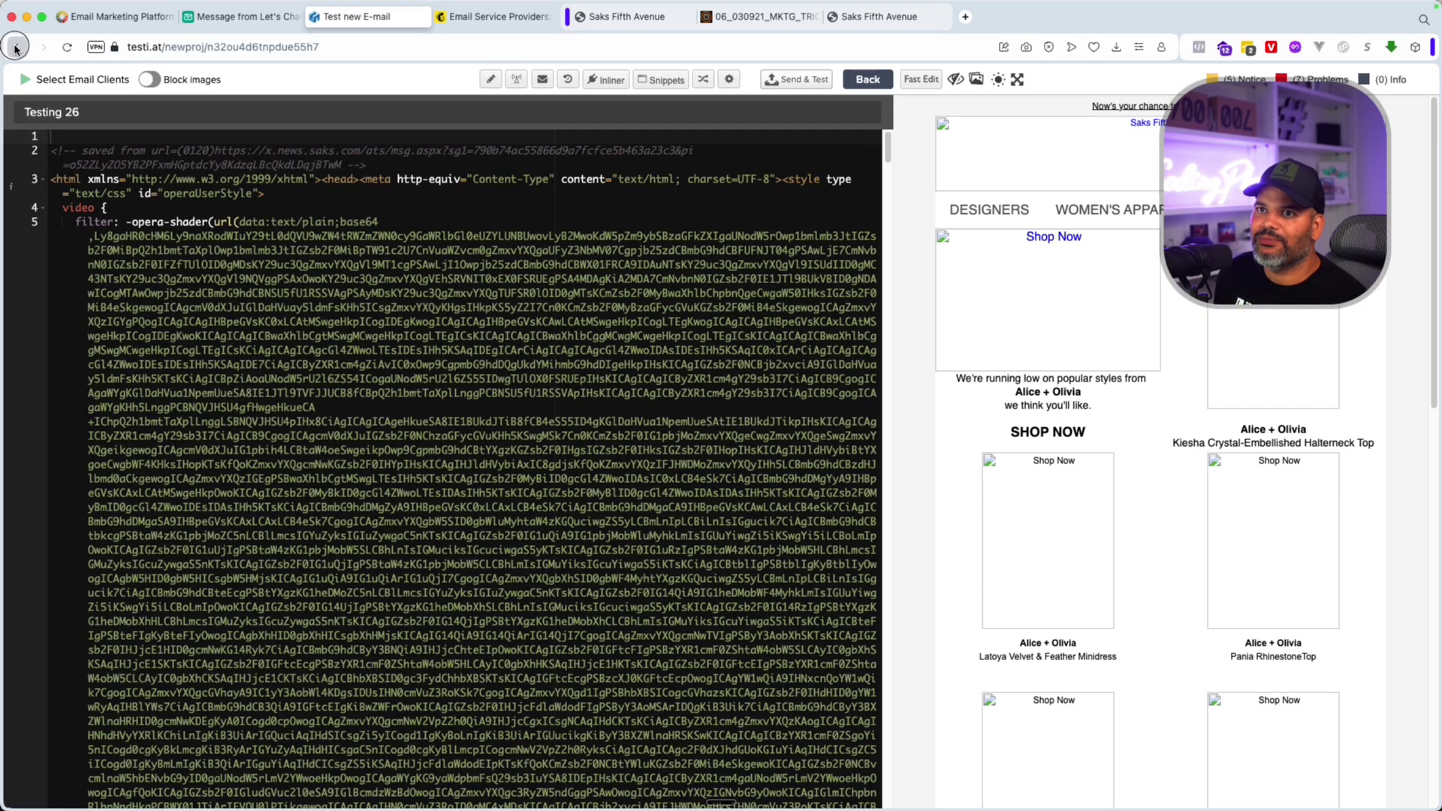
left_click(15, 47)
left_click(53, 166)
left_click(74, 121)
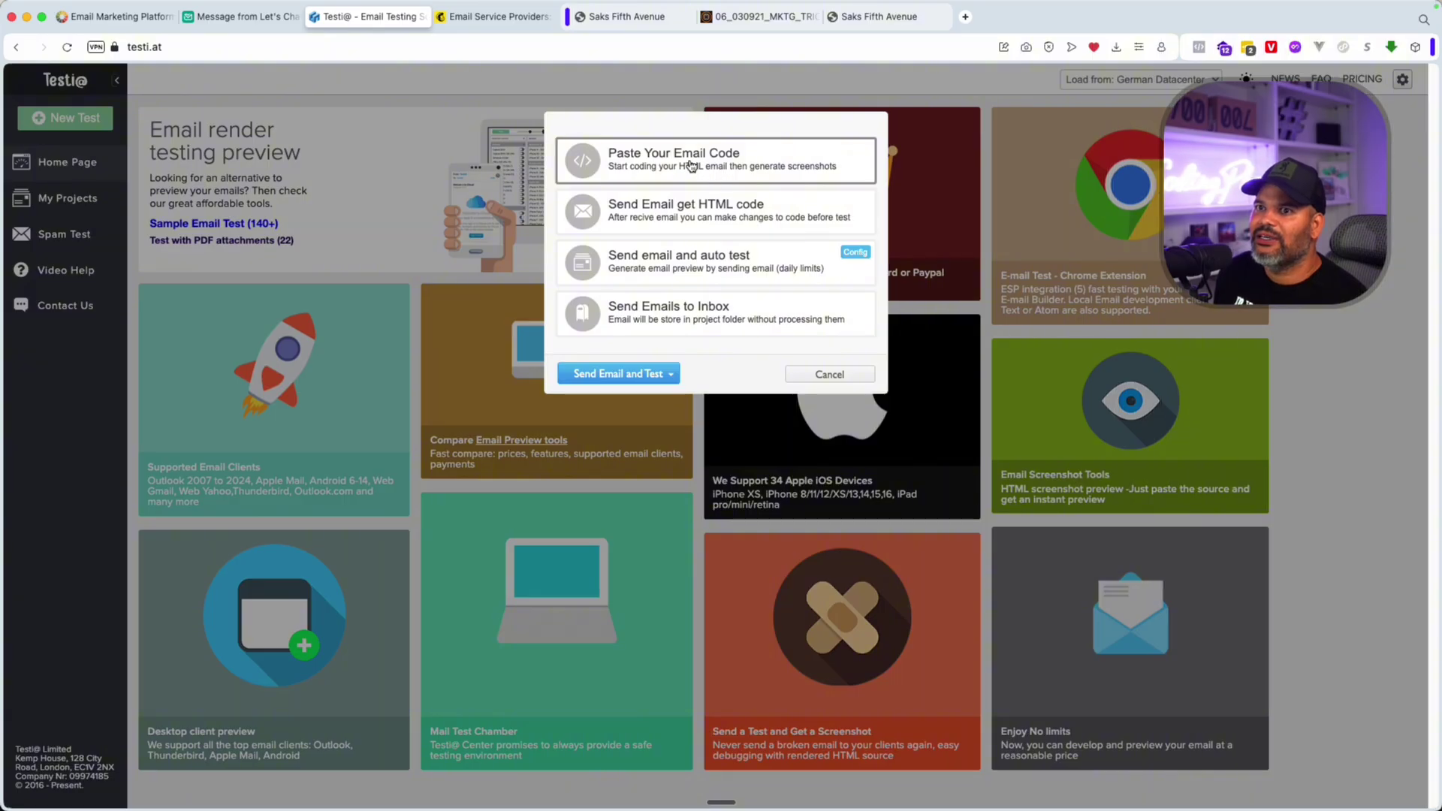
Paste the Saks HTML as the test's email code, scroll its preview, and open client selection.
left_click(690, 165)
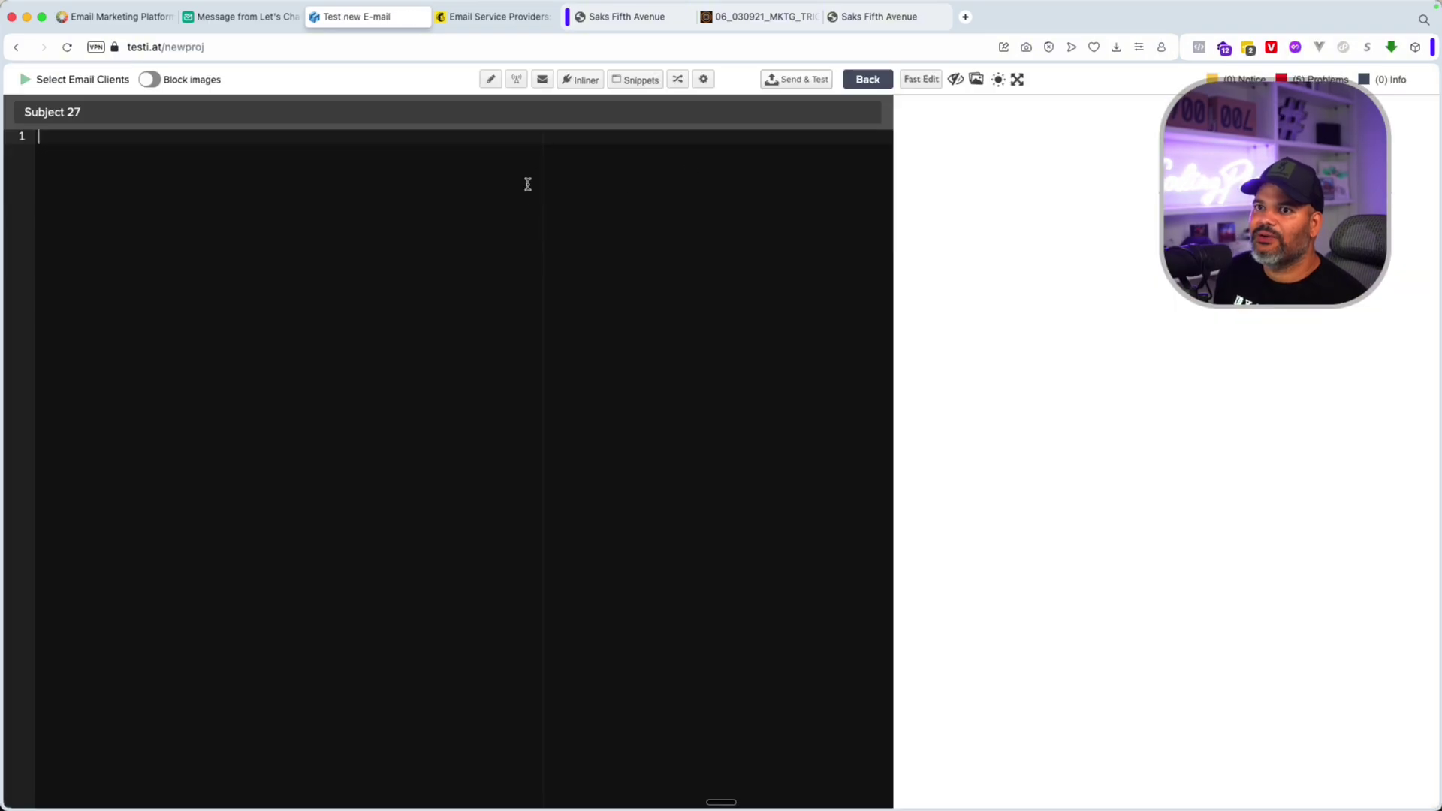
key("super+v")
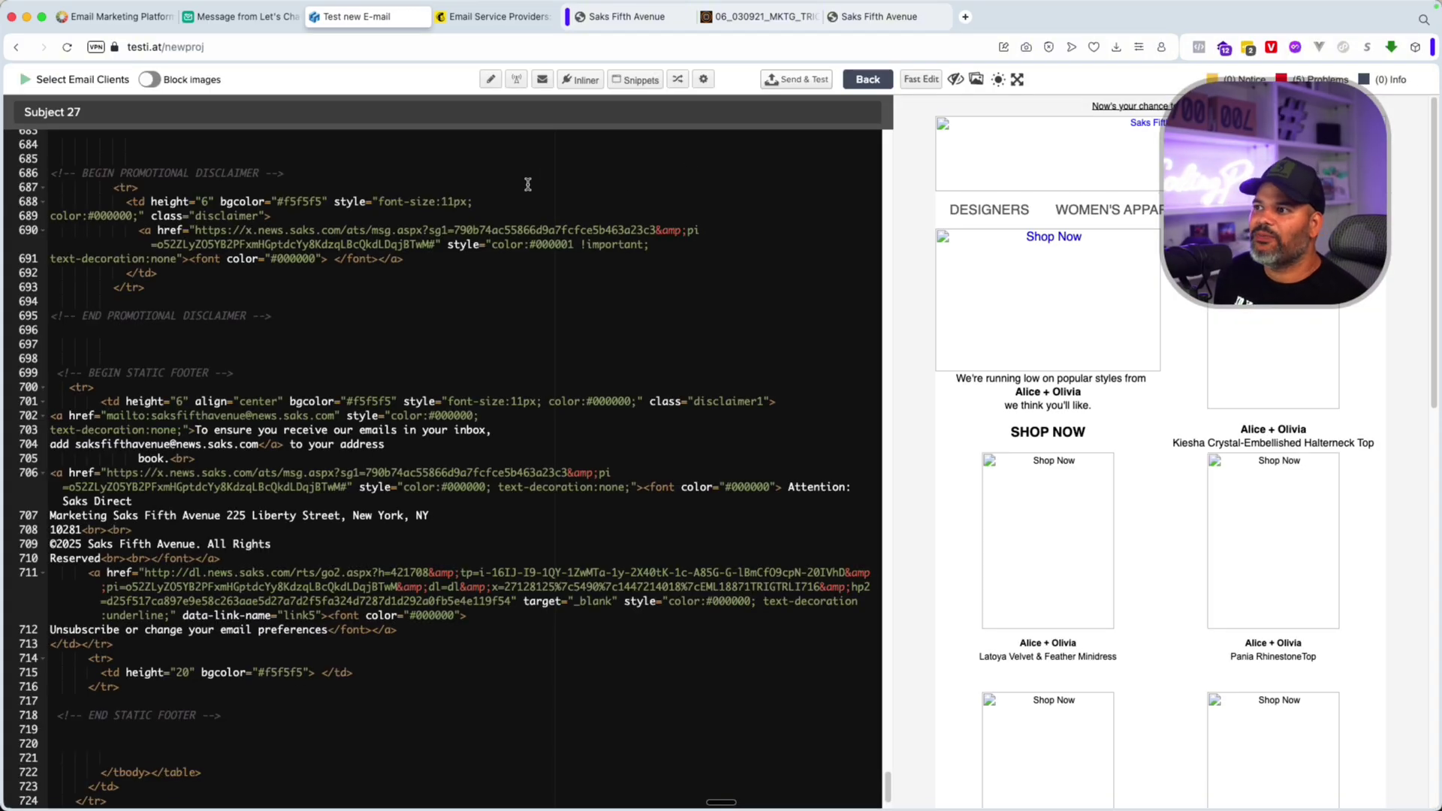
scroll(1161, 272, "down", 15)
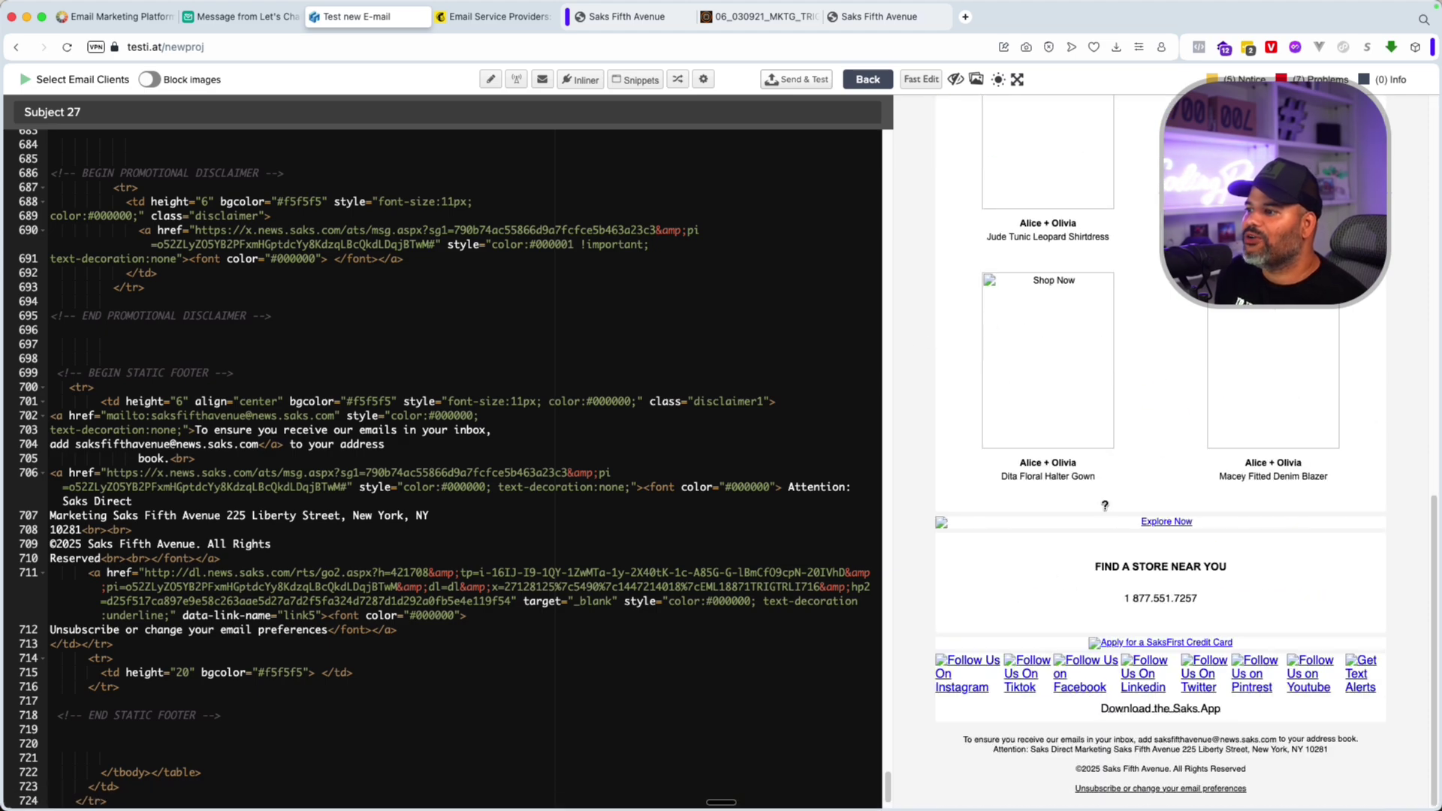
scroll(1104, 506, "up", 15)
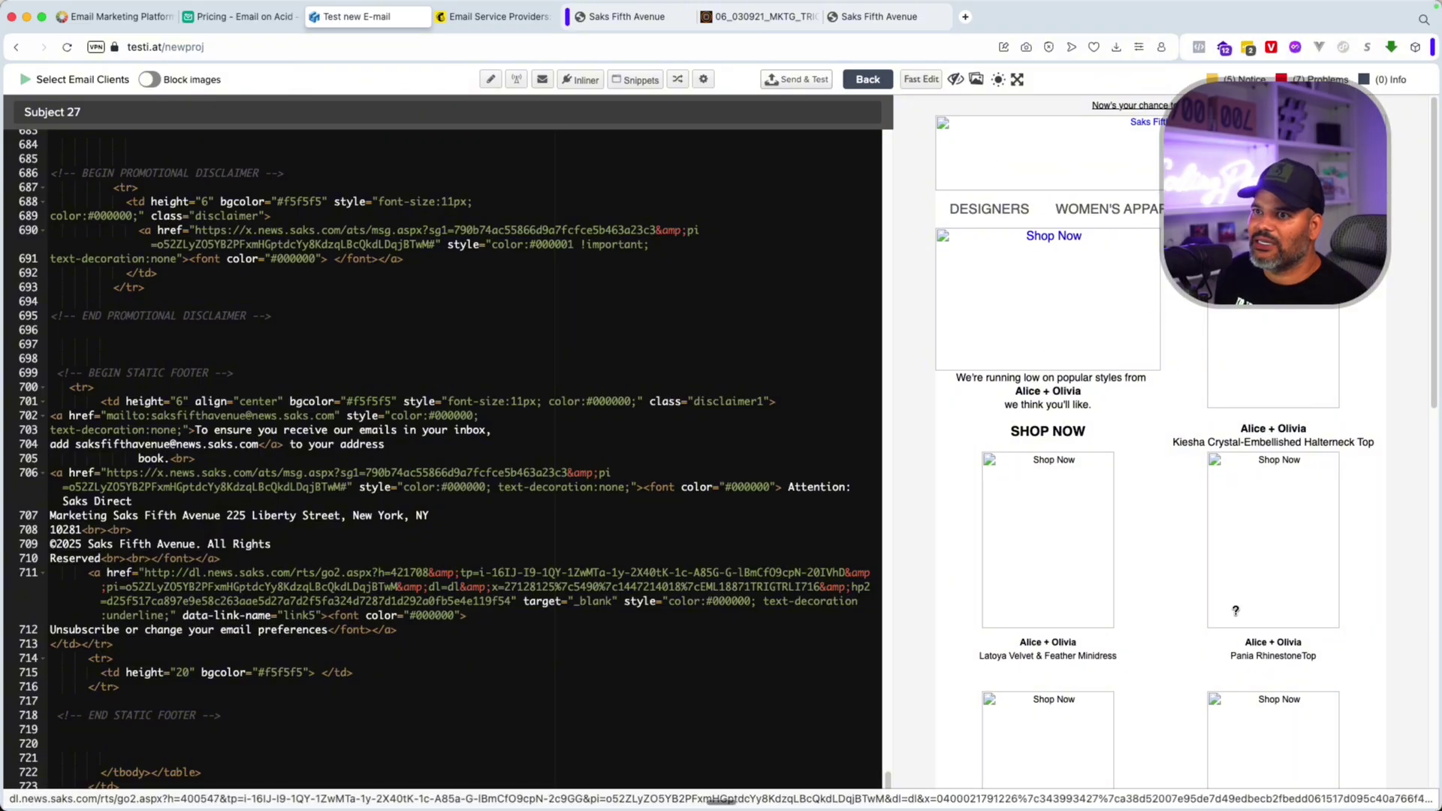
scroll(1202, 450, "down", 1)
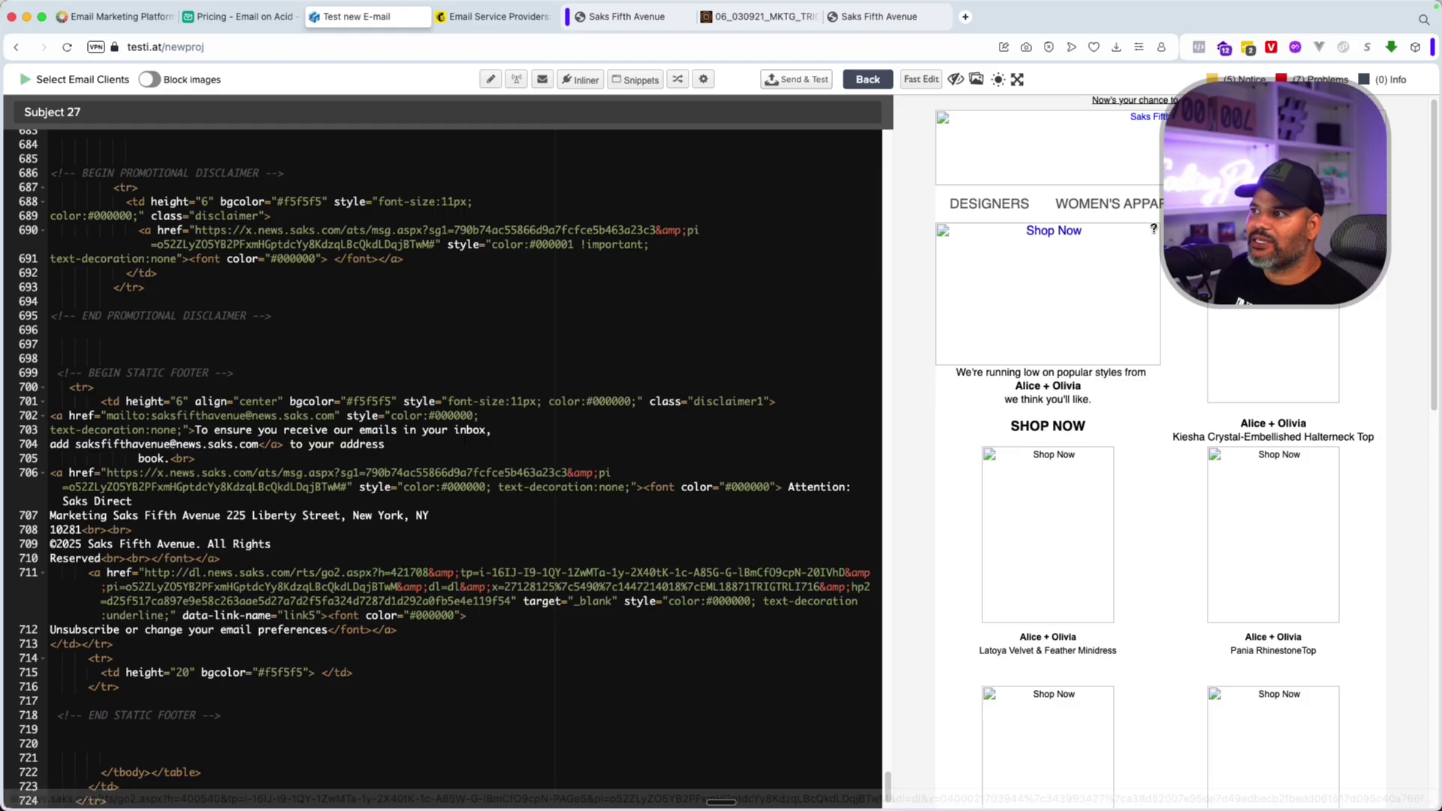
scroll(1126, 315, "down", 9)
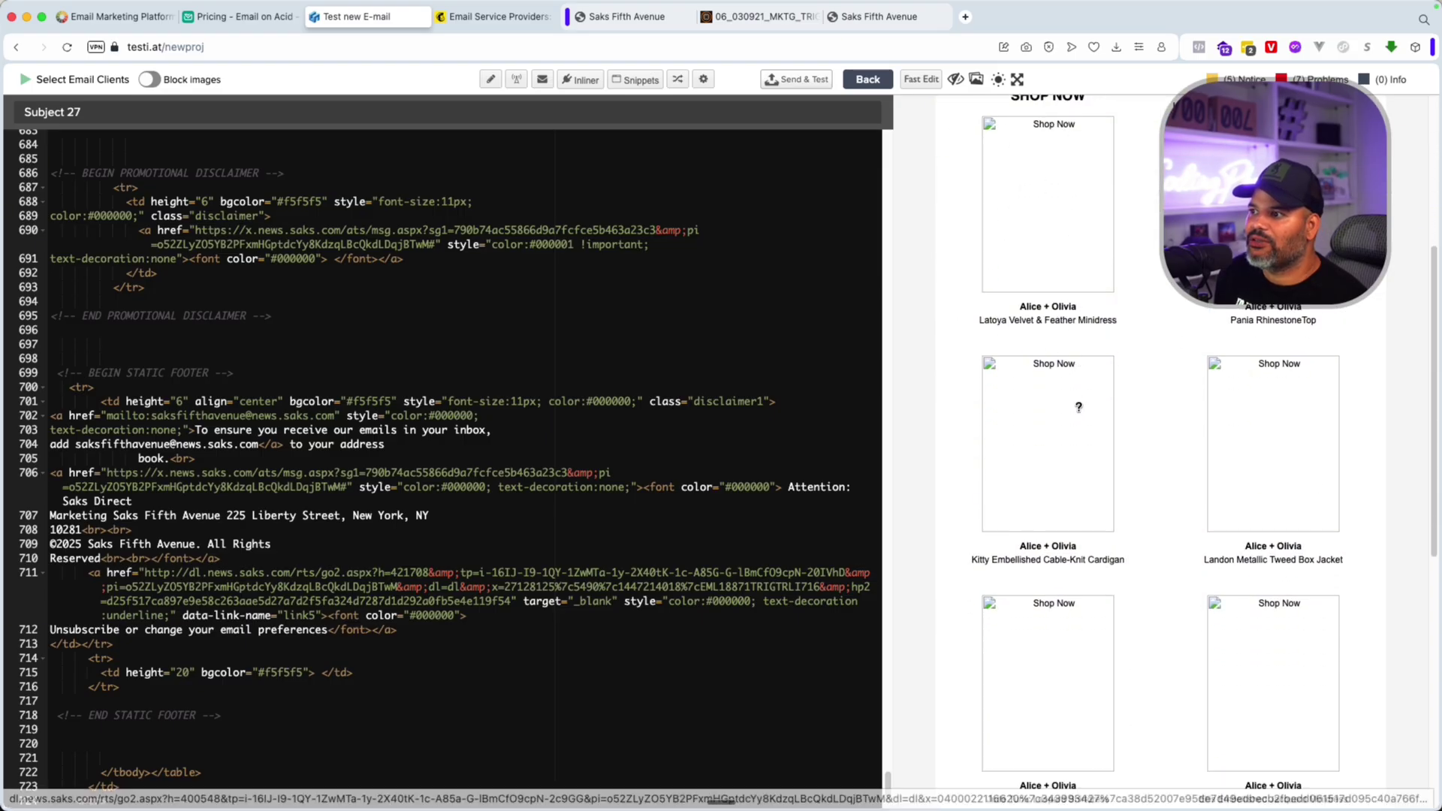
scroll(1078, 407, "down", 15)
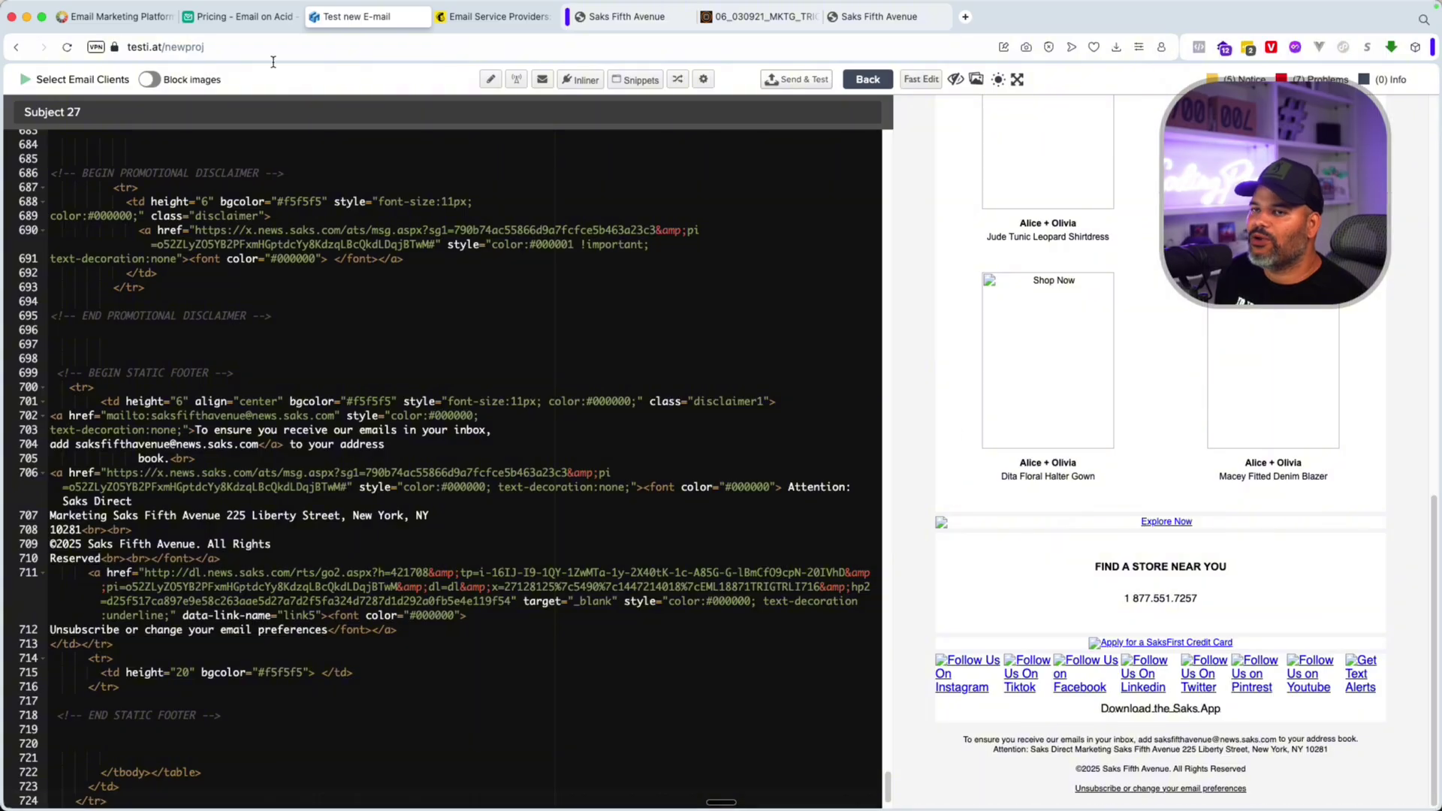
left_click(61, 78)
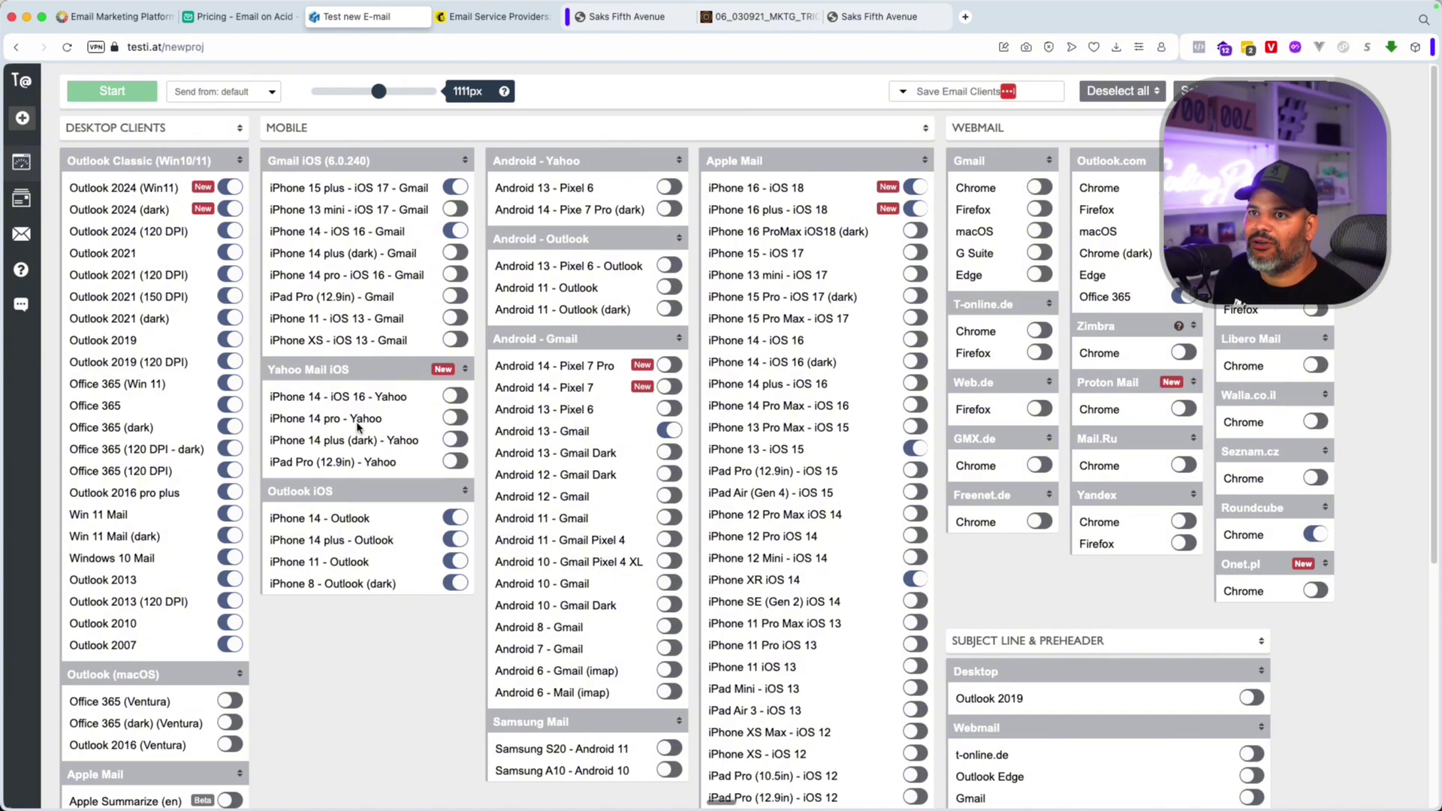
Scroll the client list and switch on Gmail in Chrome under Webmail.
scroll(359, 423, "down", 3)
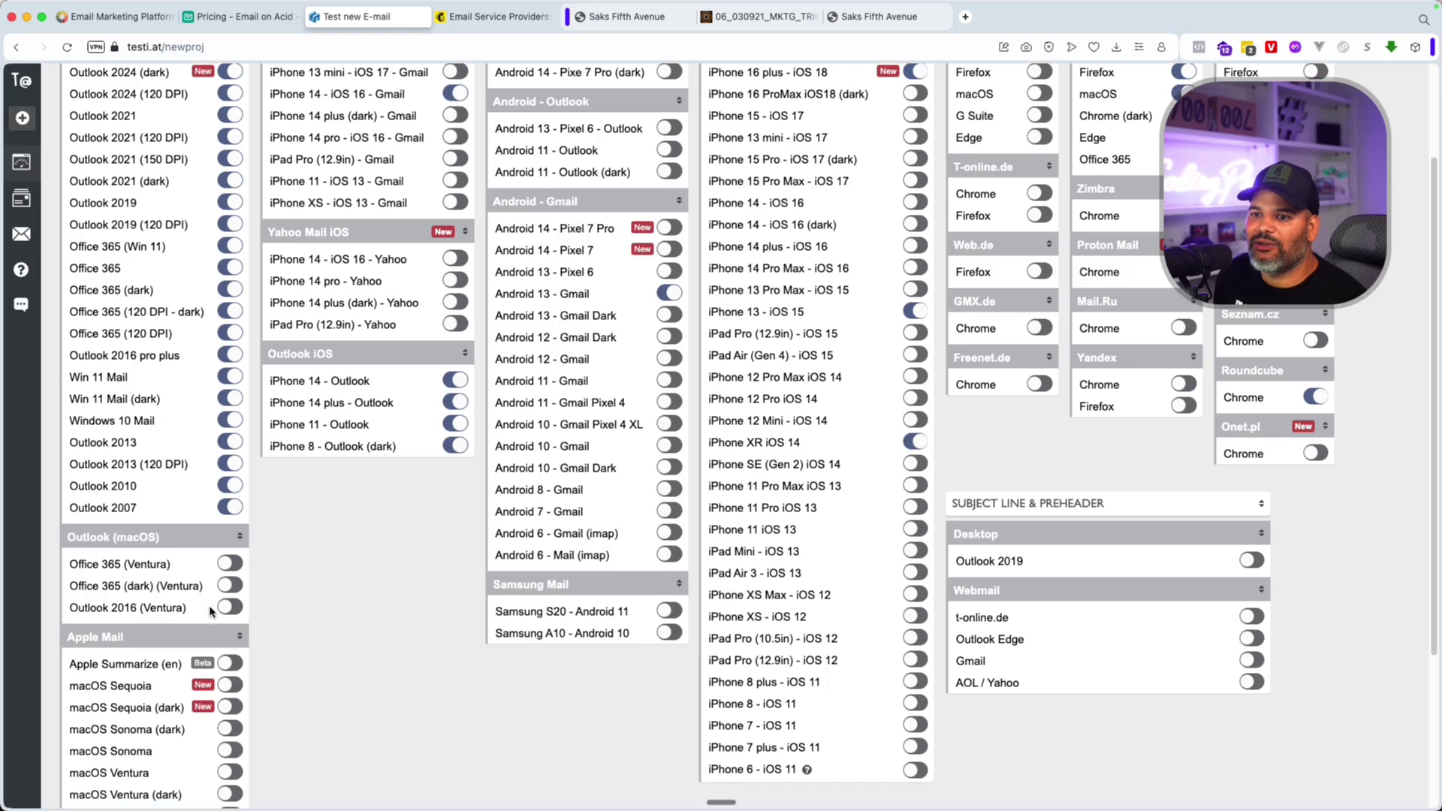
scroll(211, 612, "down", 2)
scroll(225, 650, "down", 2)
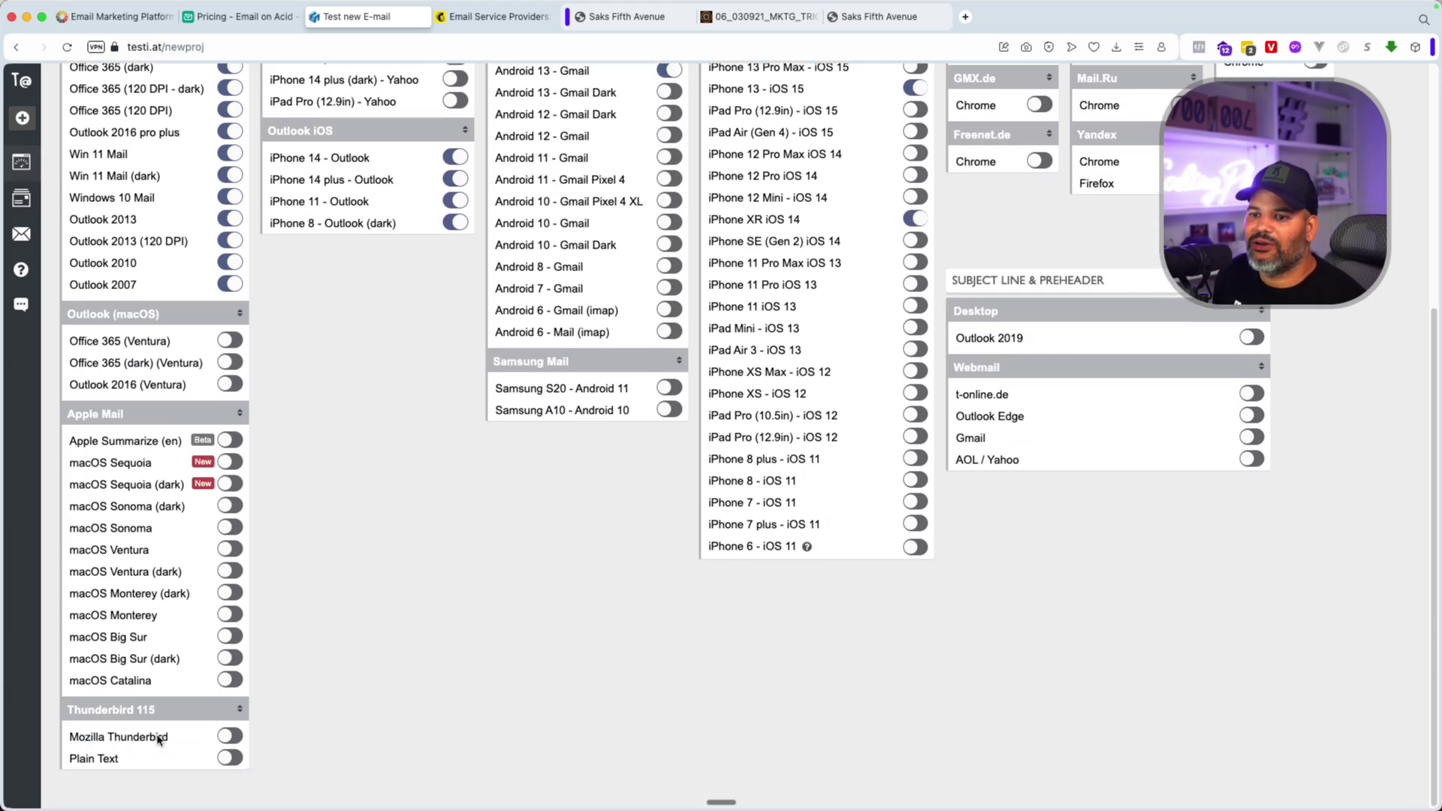
scroll(193, 708, "up", 5)
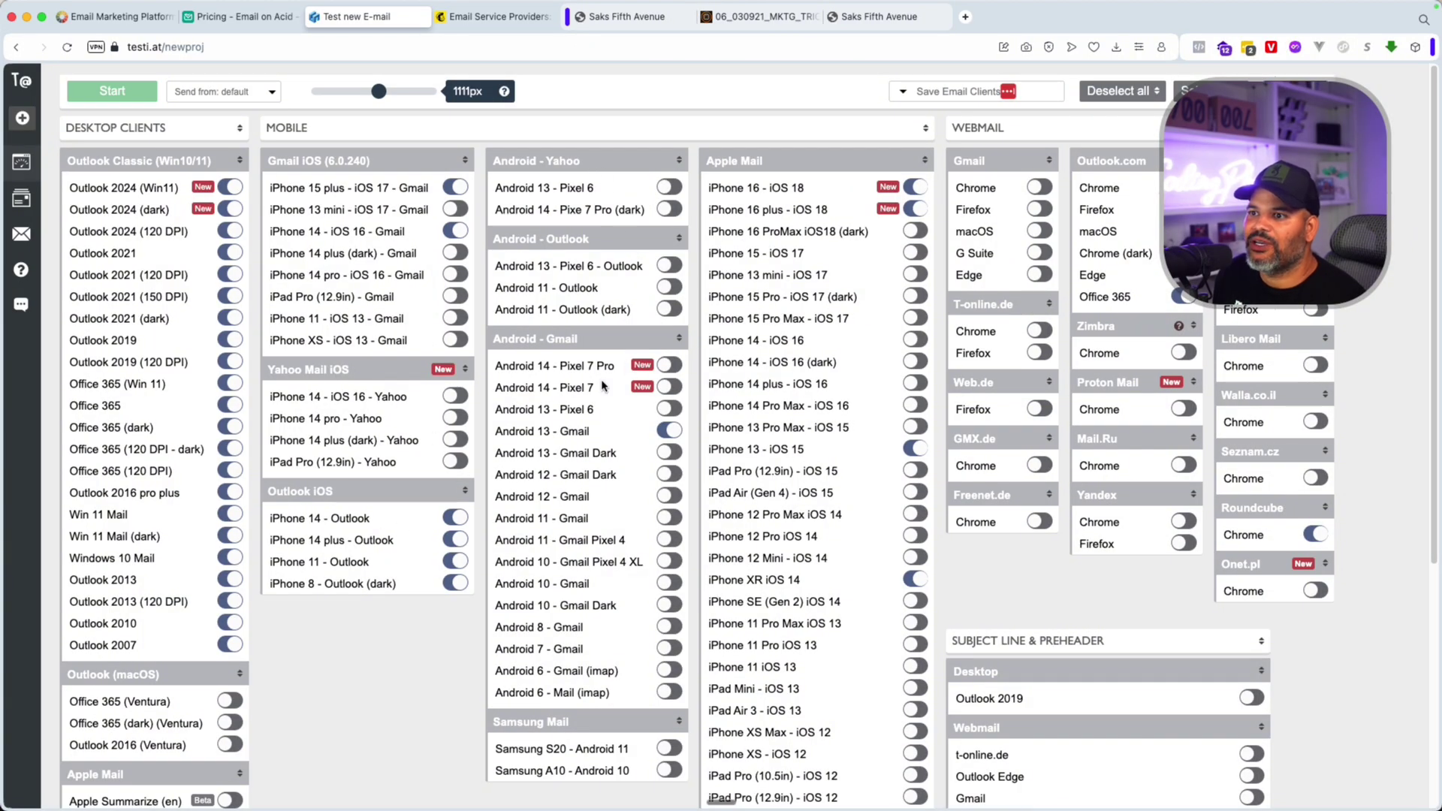
scroll(603, 508, "down", 3)
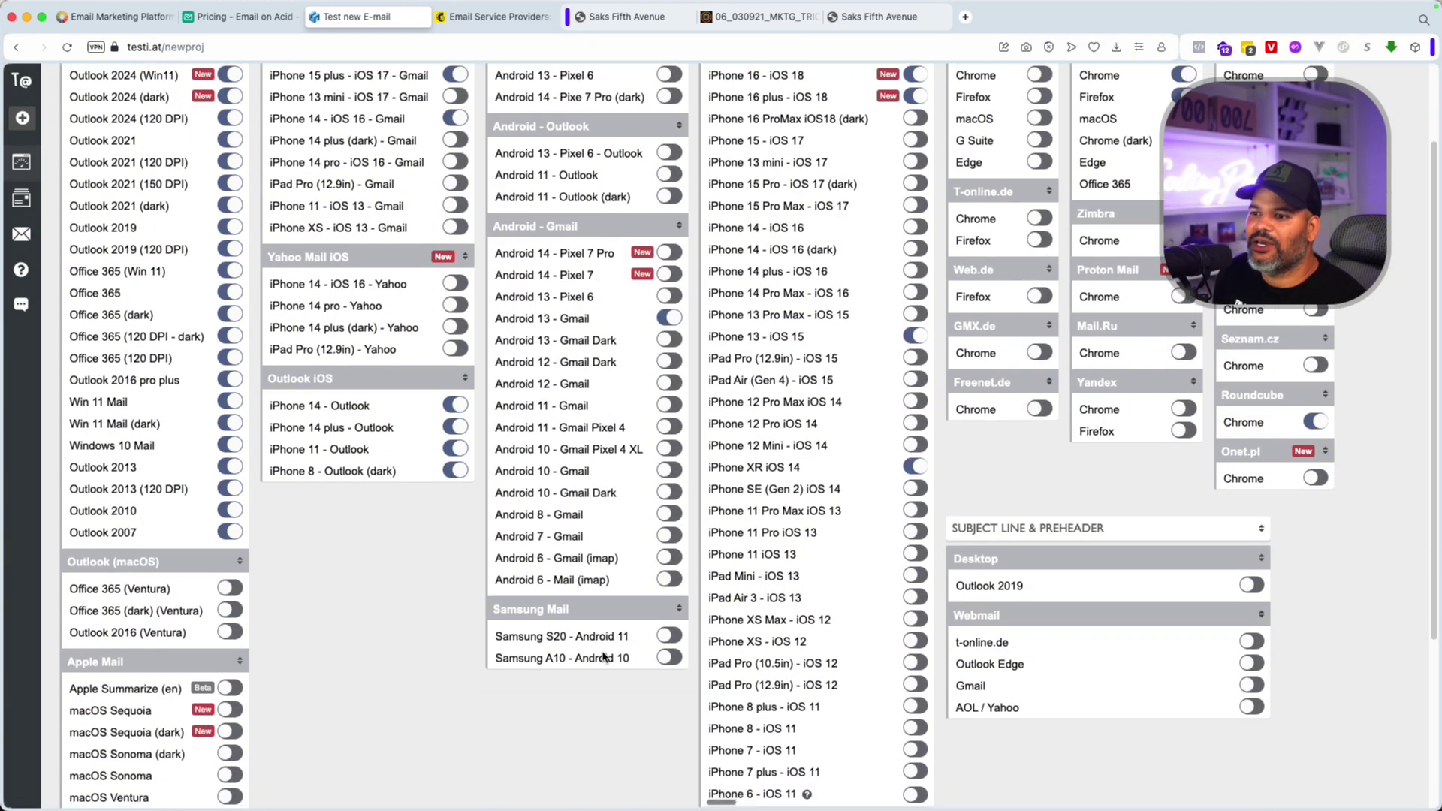
scroll(605, 658, "up", 3)
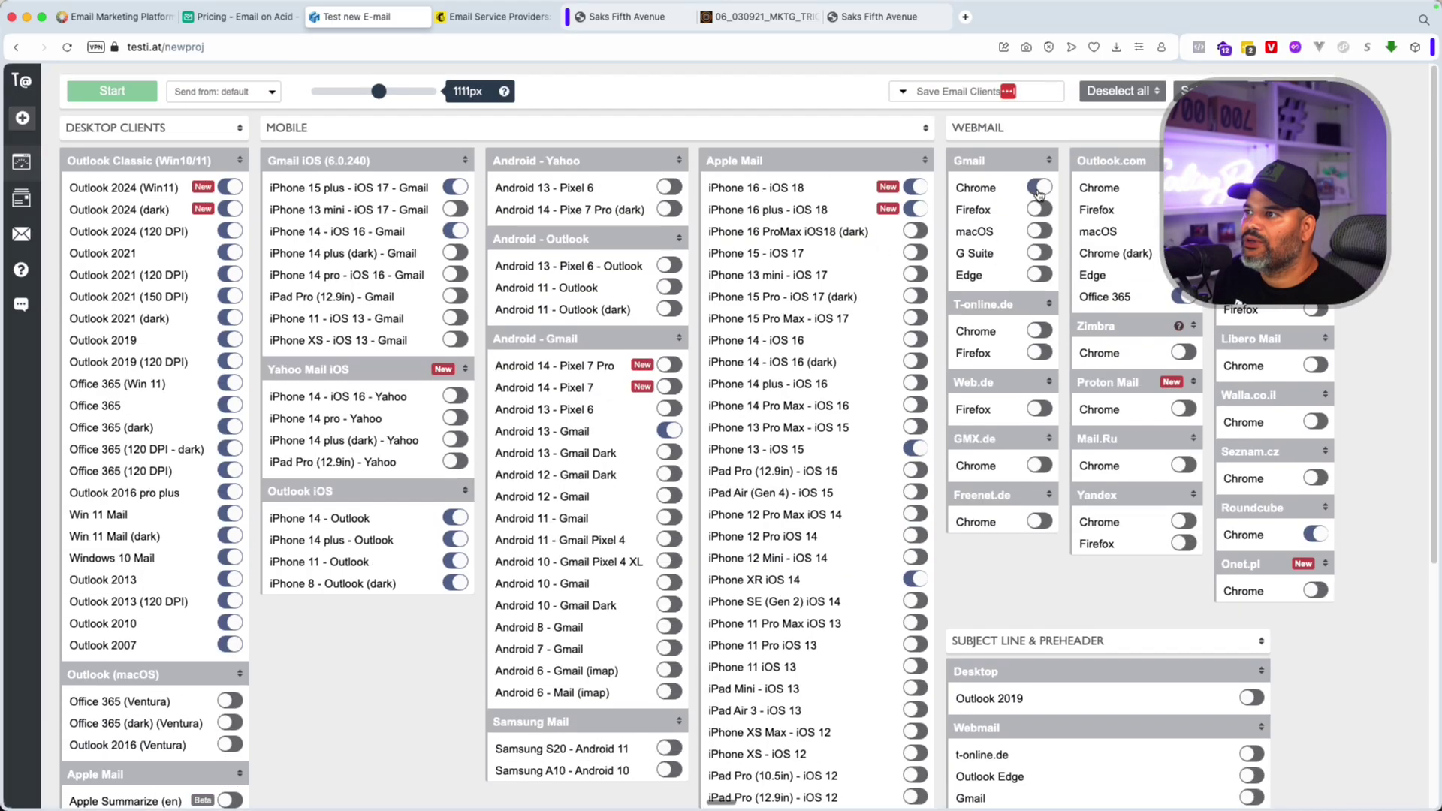
scroll(1229, 500, "down", 4)
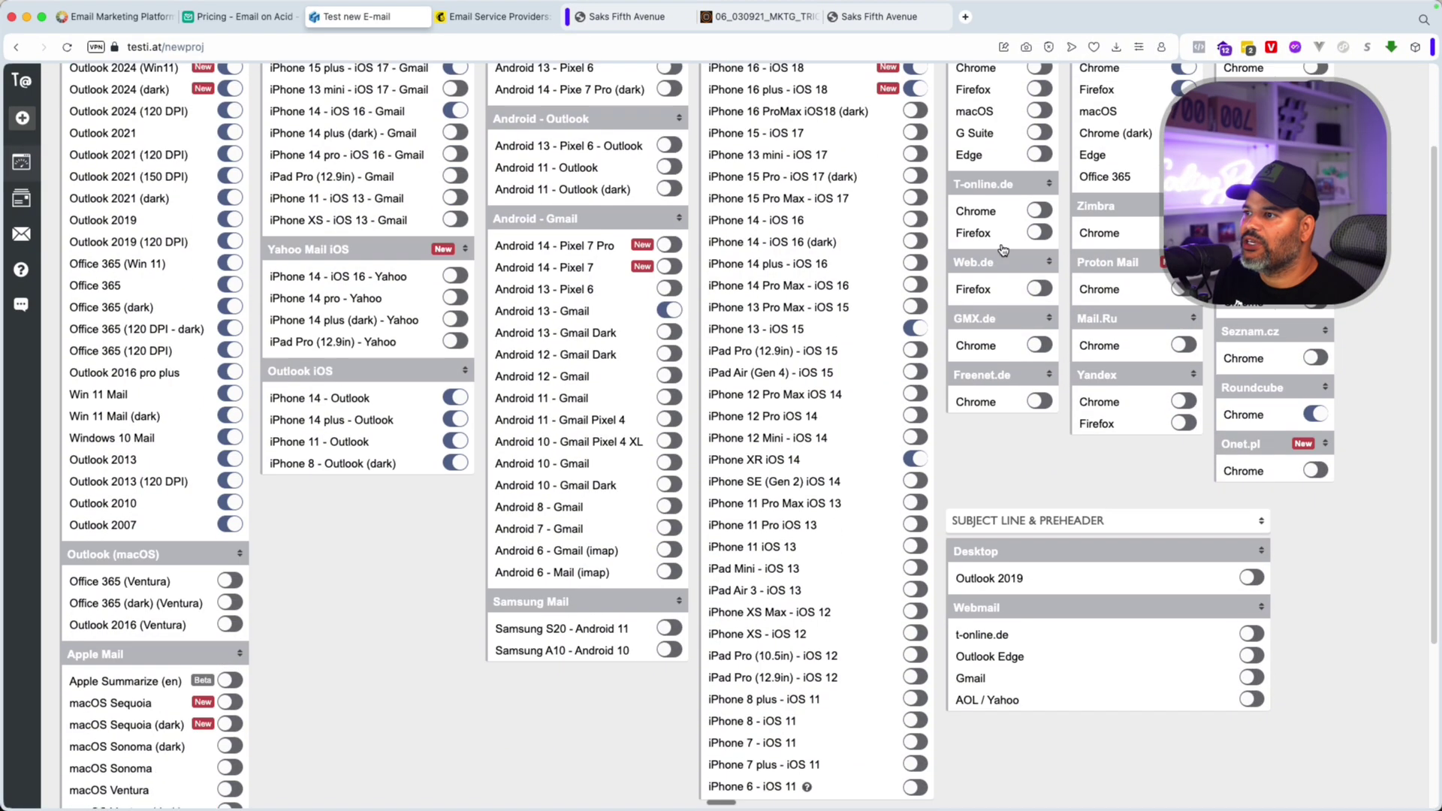
scroll(1229, 499, "up", 4)
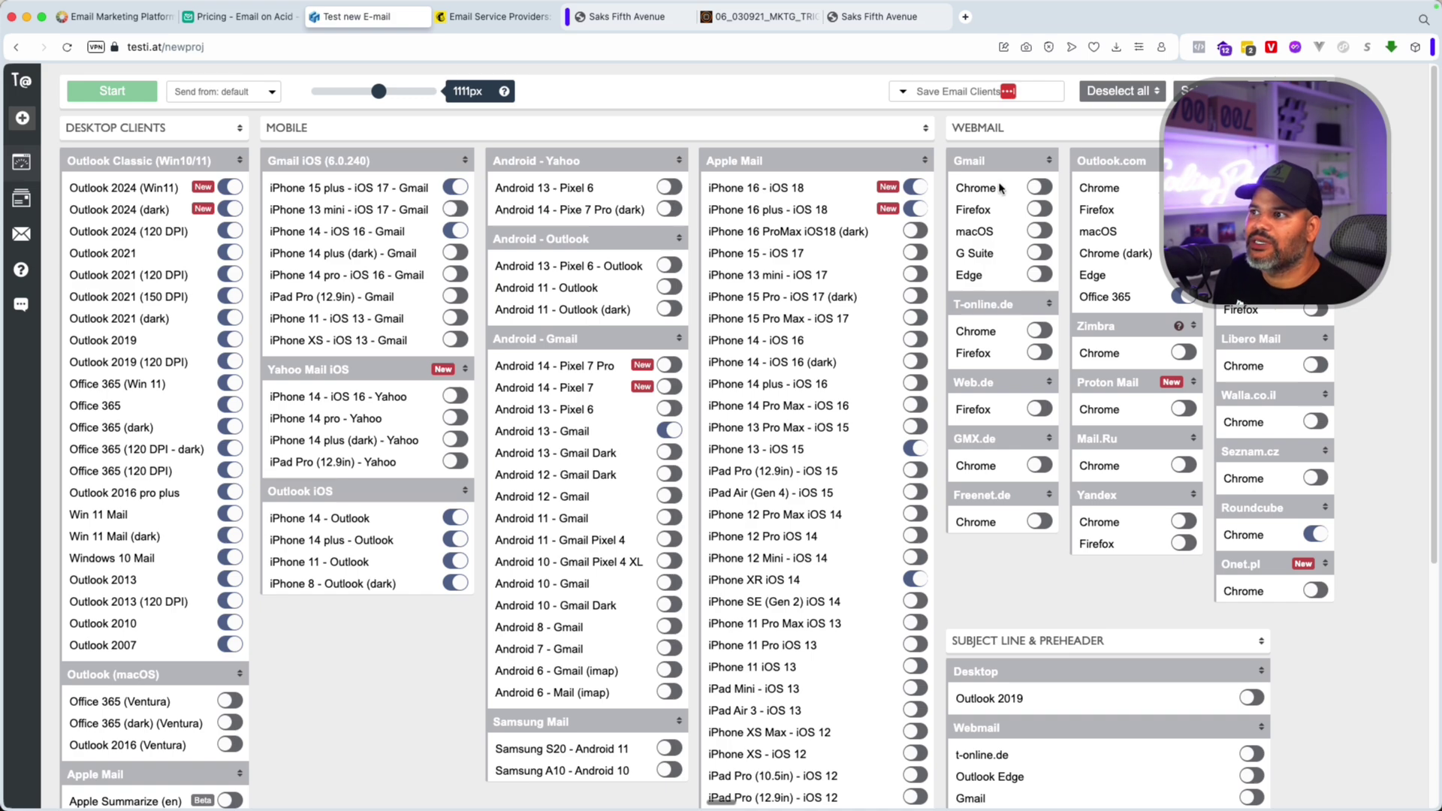
left_click(1035, 186)
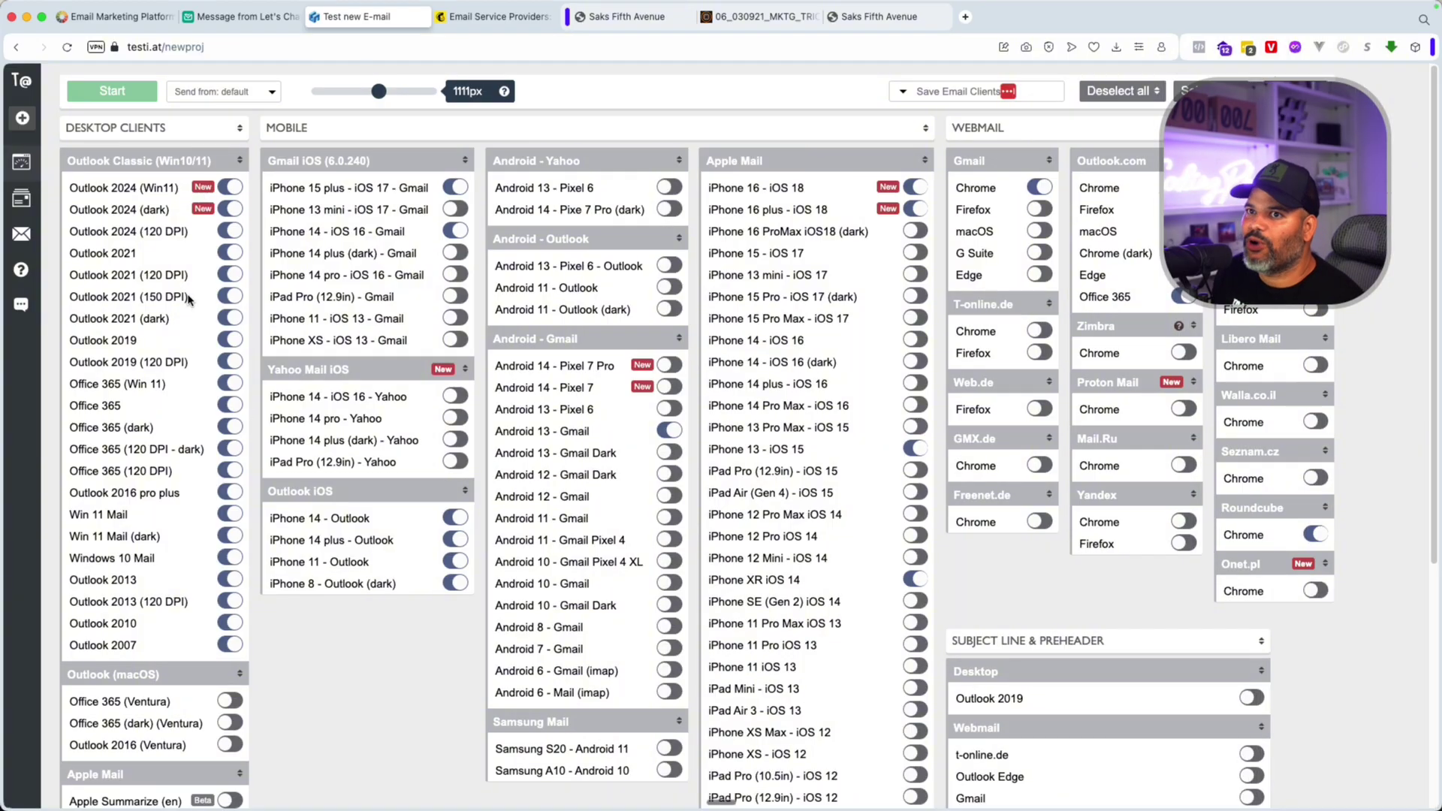
Start the test and scroll through the Saks email render results grid.
left_click(112, 91)
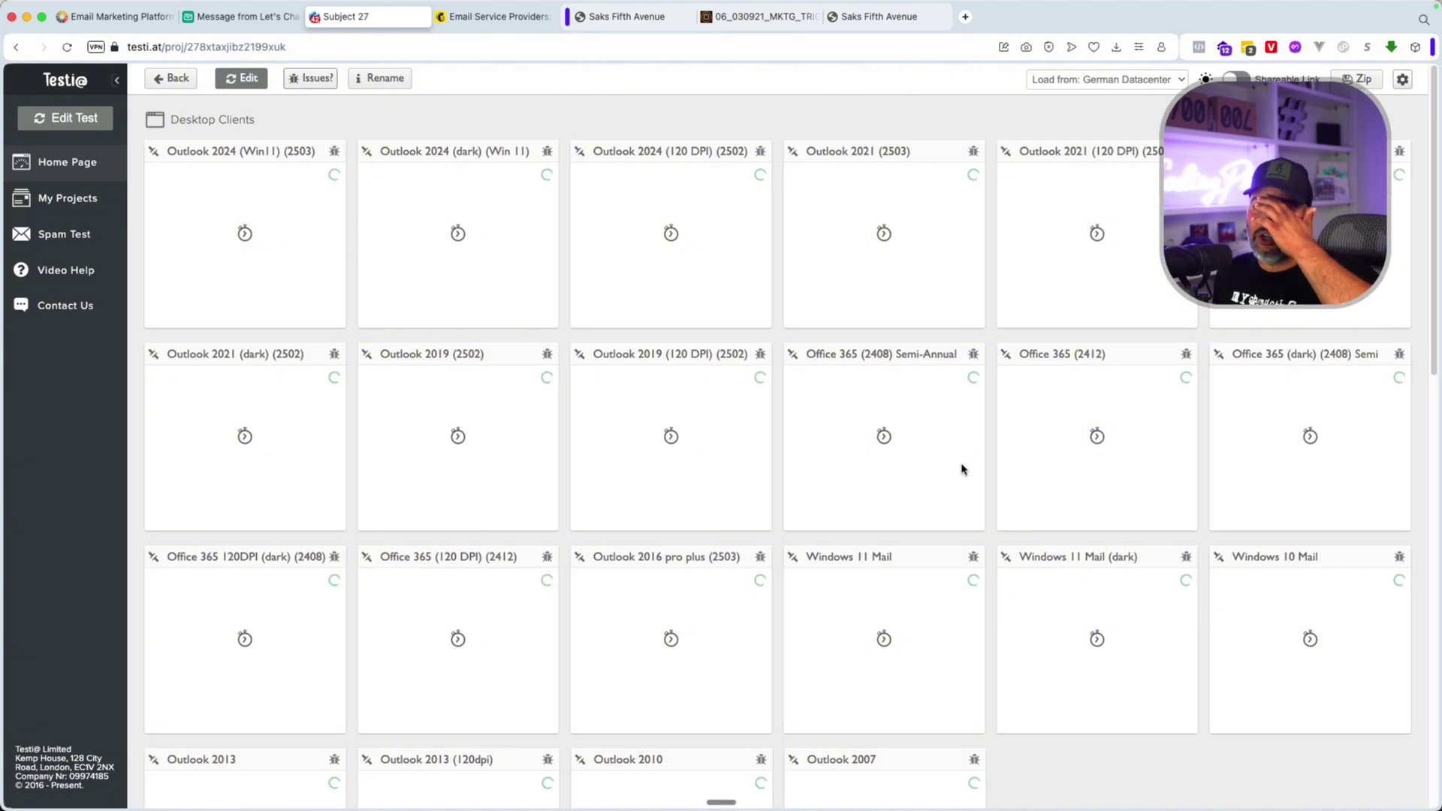
scroll(834, 402, "down", 1)
scroll(834, 402, "down", 12)
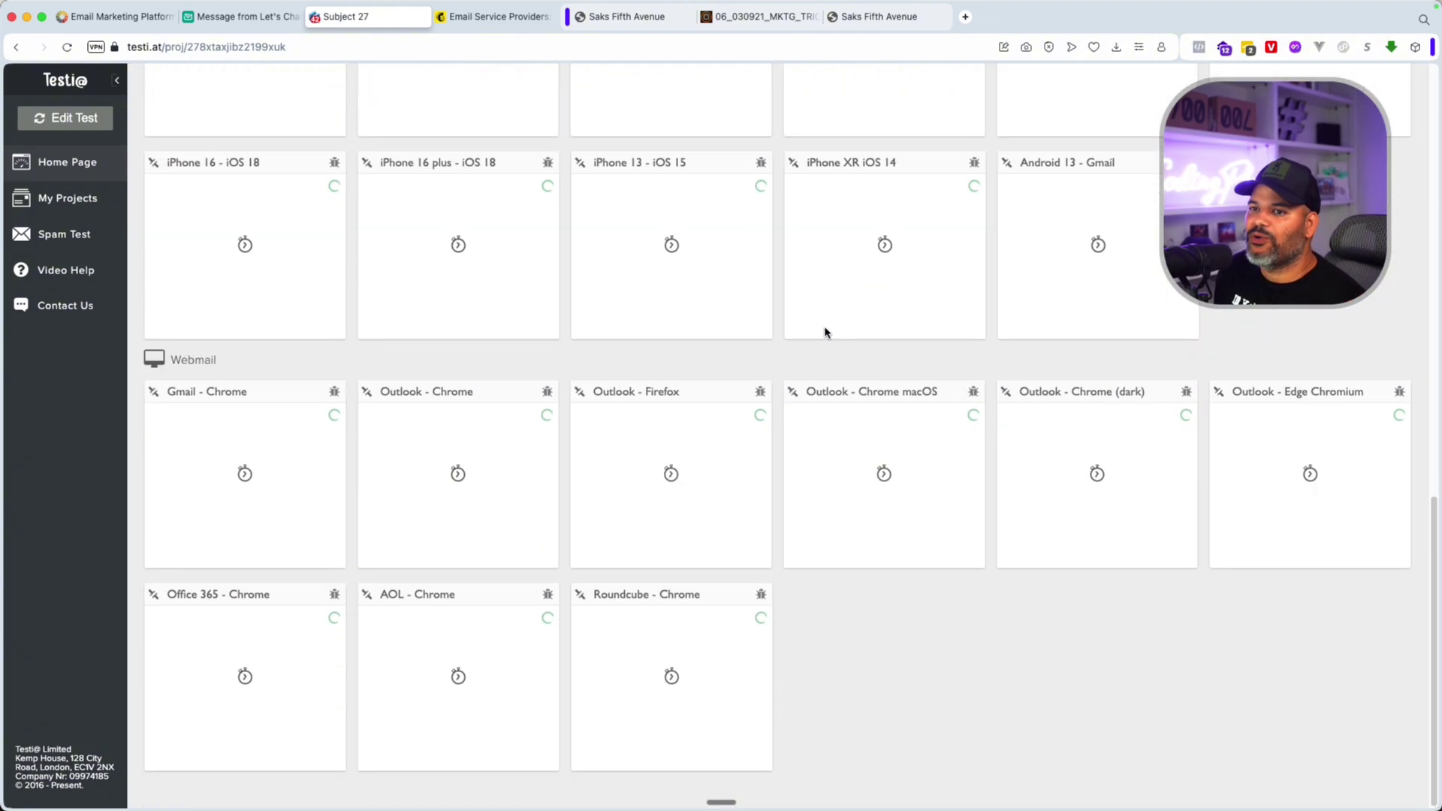
scroll(748, 383, "up", 2)
scroll(748, 383, "up", 6)
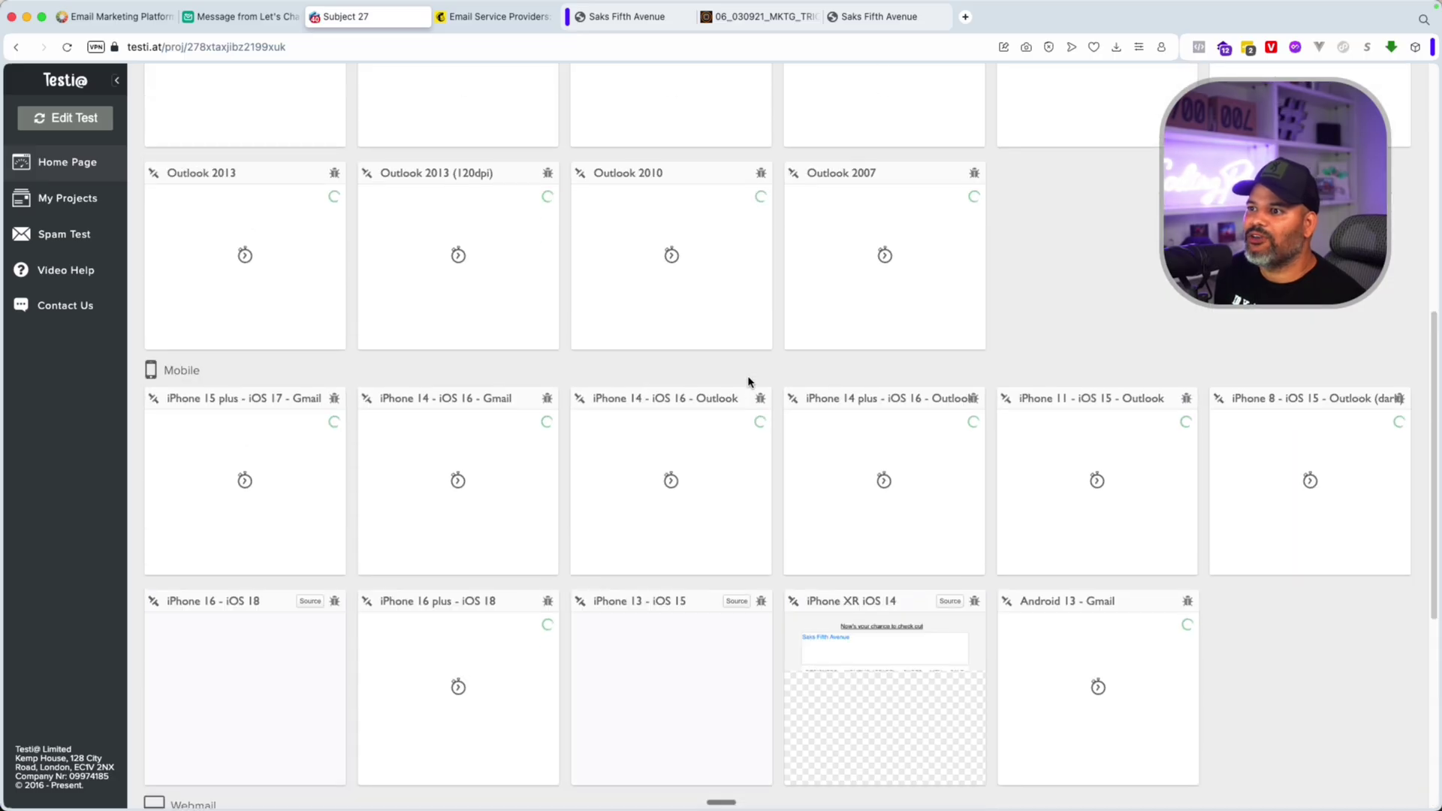
scroll(781, 385, "up", 7)
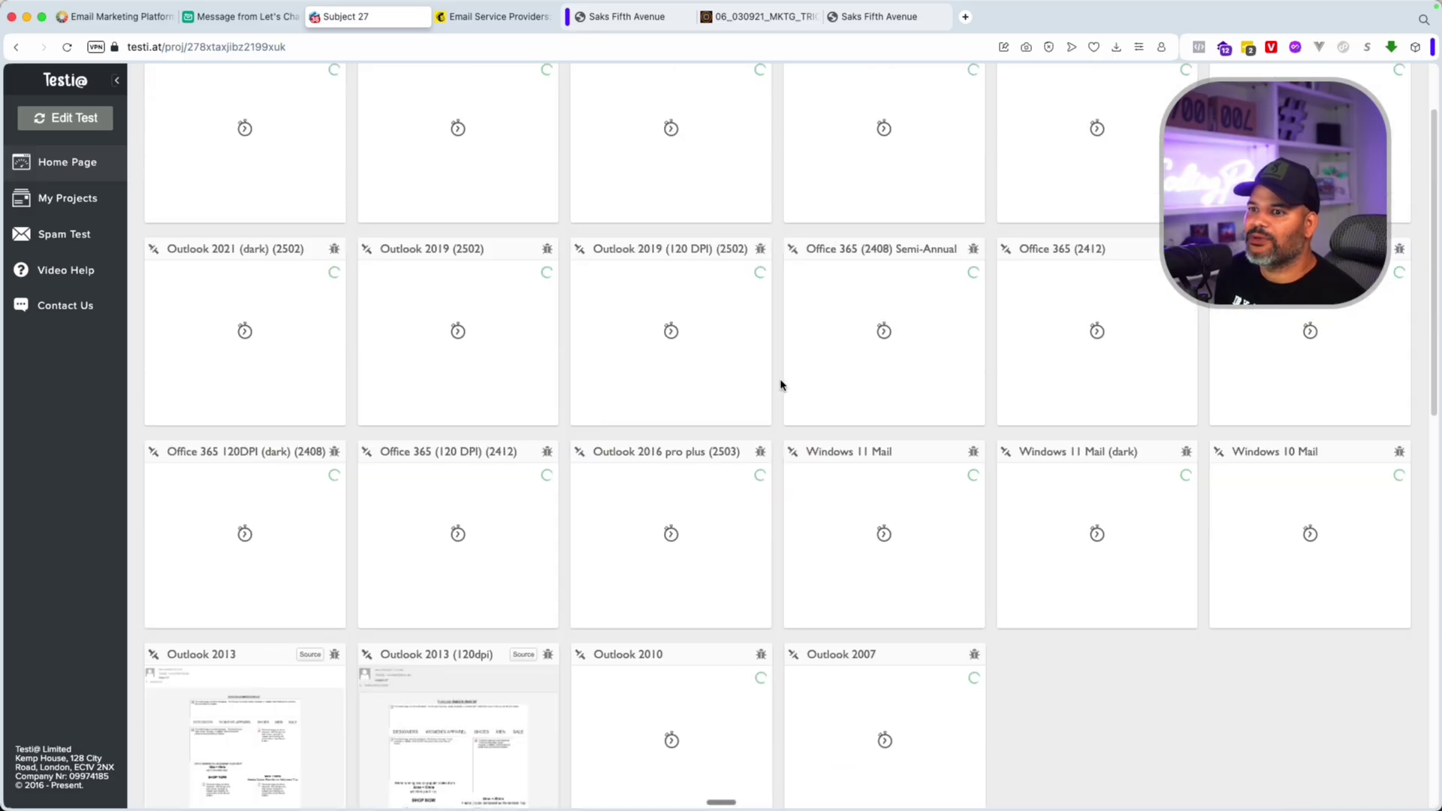
scroll(780, 386, "down", 8)
scroll(811, 372, "down", 5)
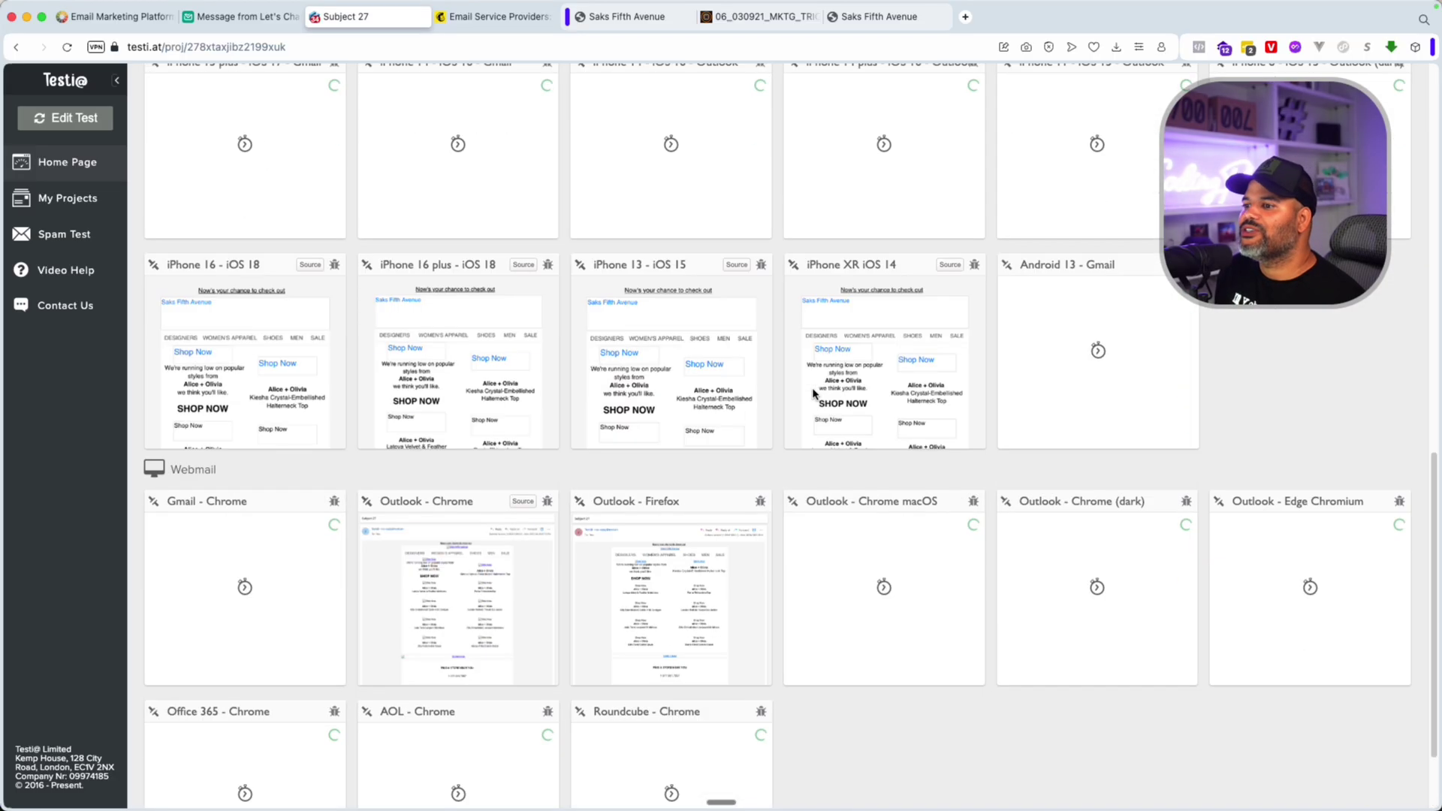
View the iPhone 16 Plus, iPhone 15 and iPhone XR previews full size, closing each.
left_click(472, 365)
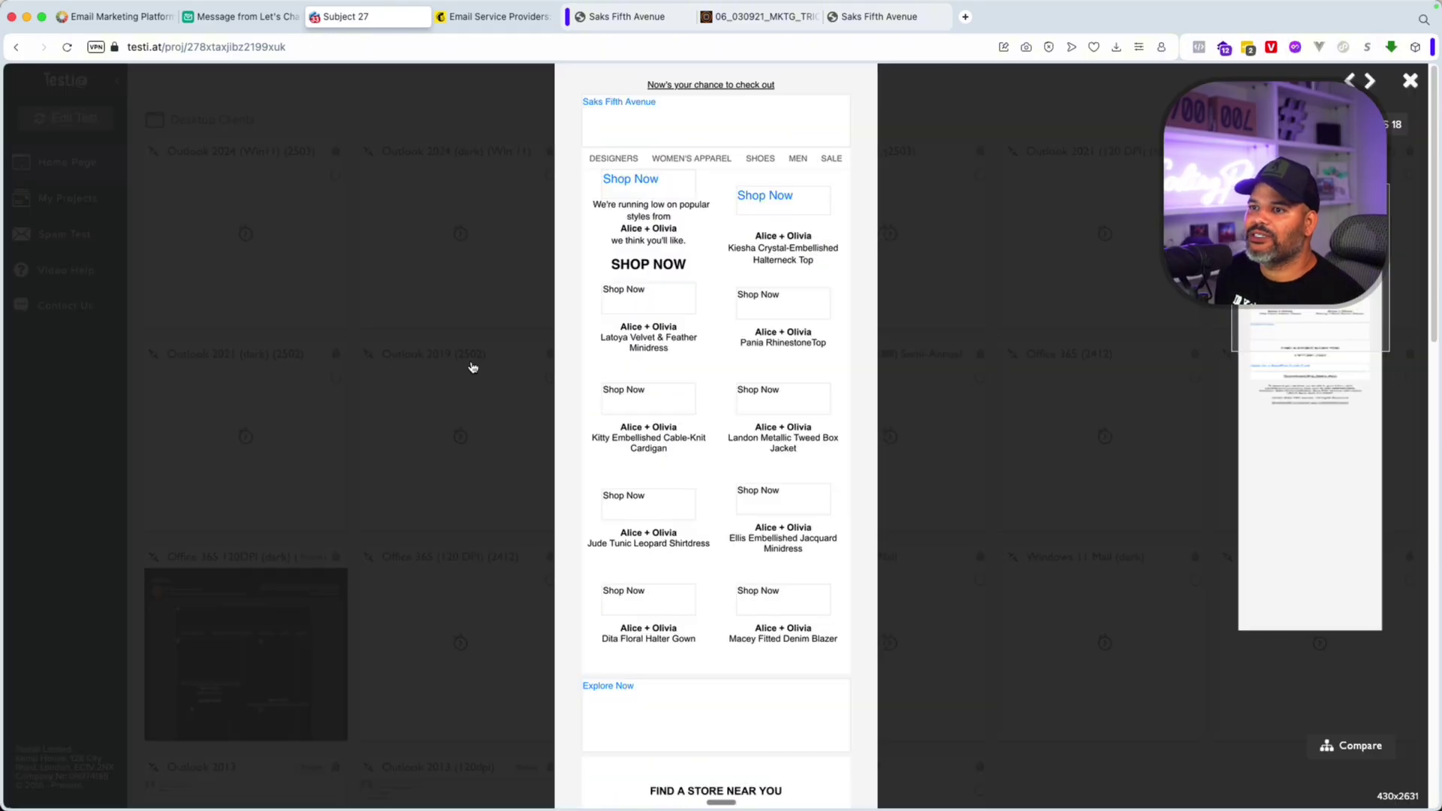
left_click(964, 365)
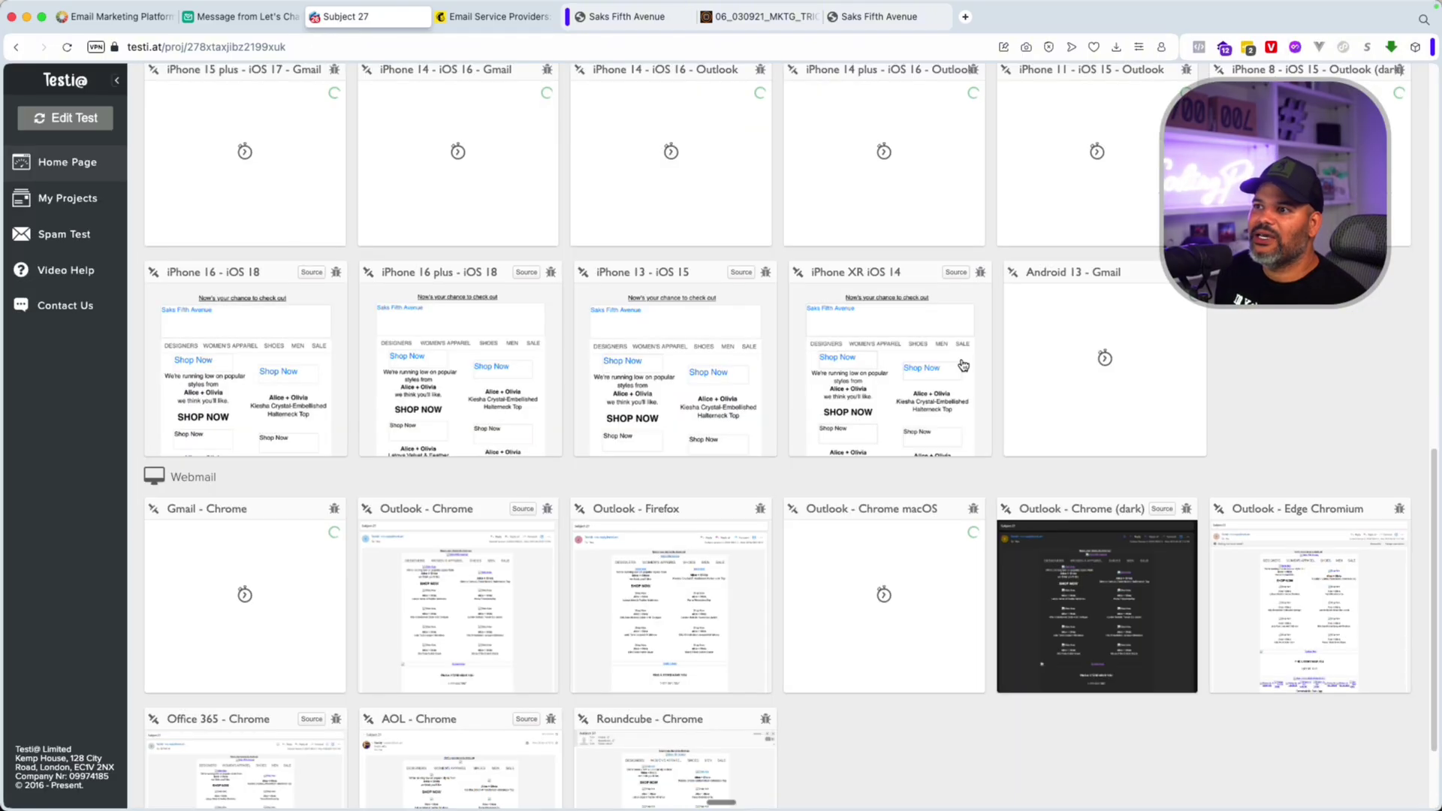
left_click(748, 398)
left_click(1001, 293)
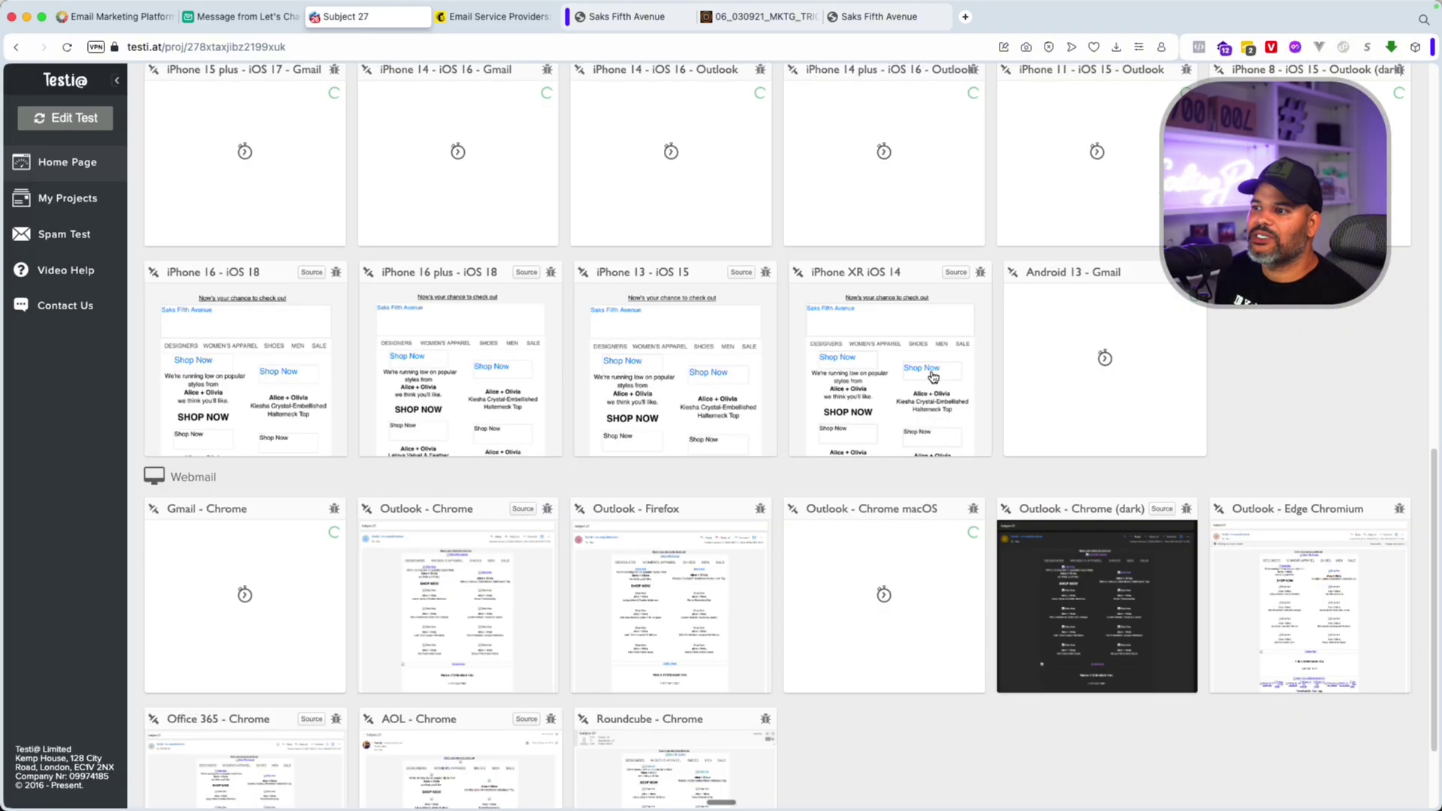
left_click(933, 377)
left_click(949, 328)
Inspect the Outlook - Firefox and Outlook - Chrome previews full size, then scroll back up.
scroll(800, 363, "down", 3)
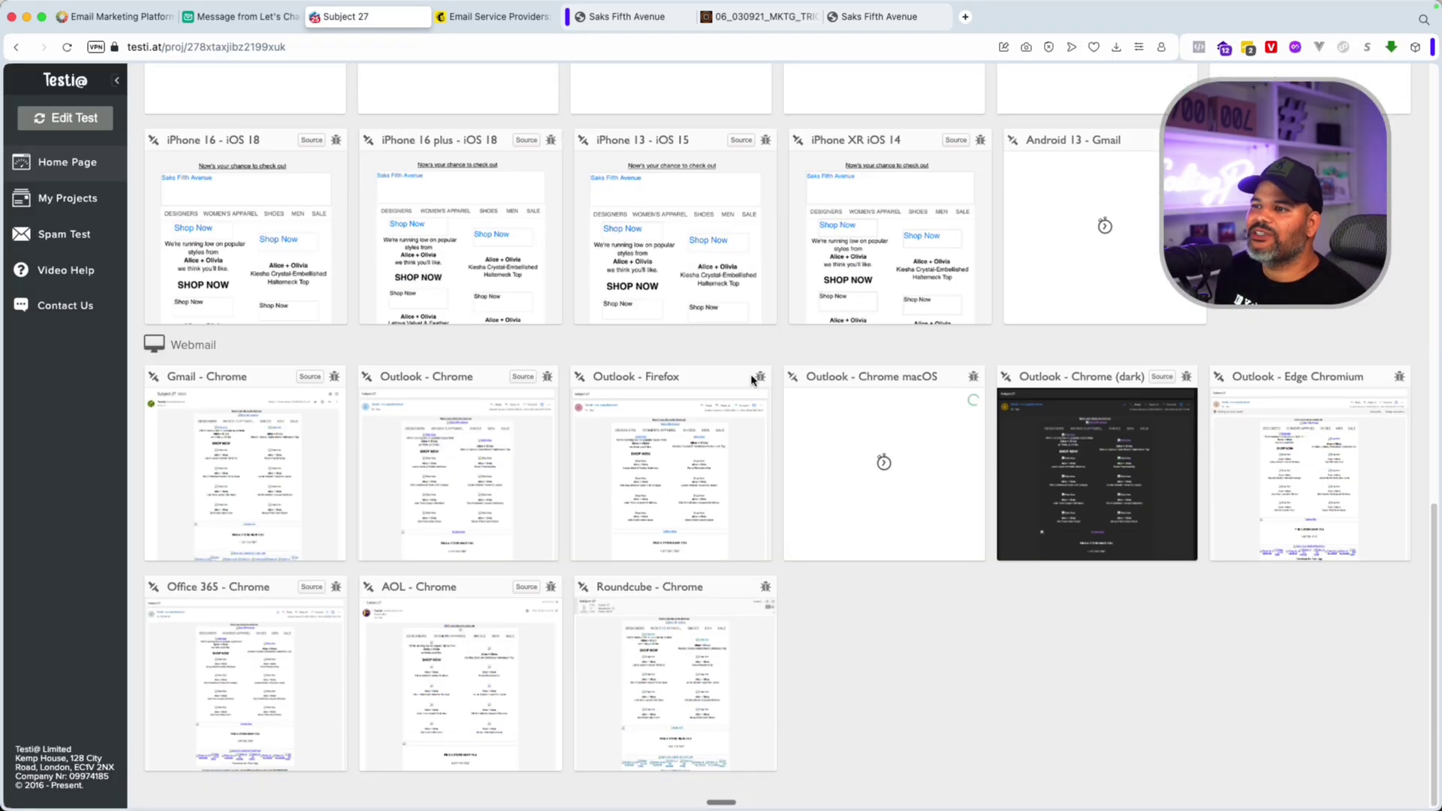
left_click(660, 500)
left_click(910, 284)
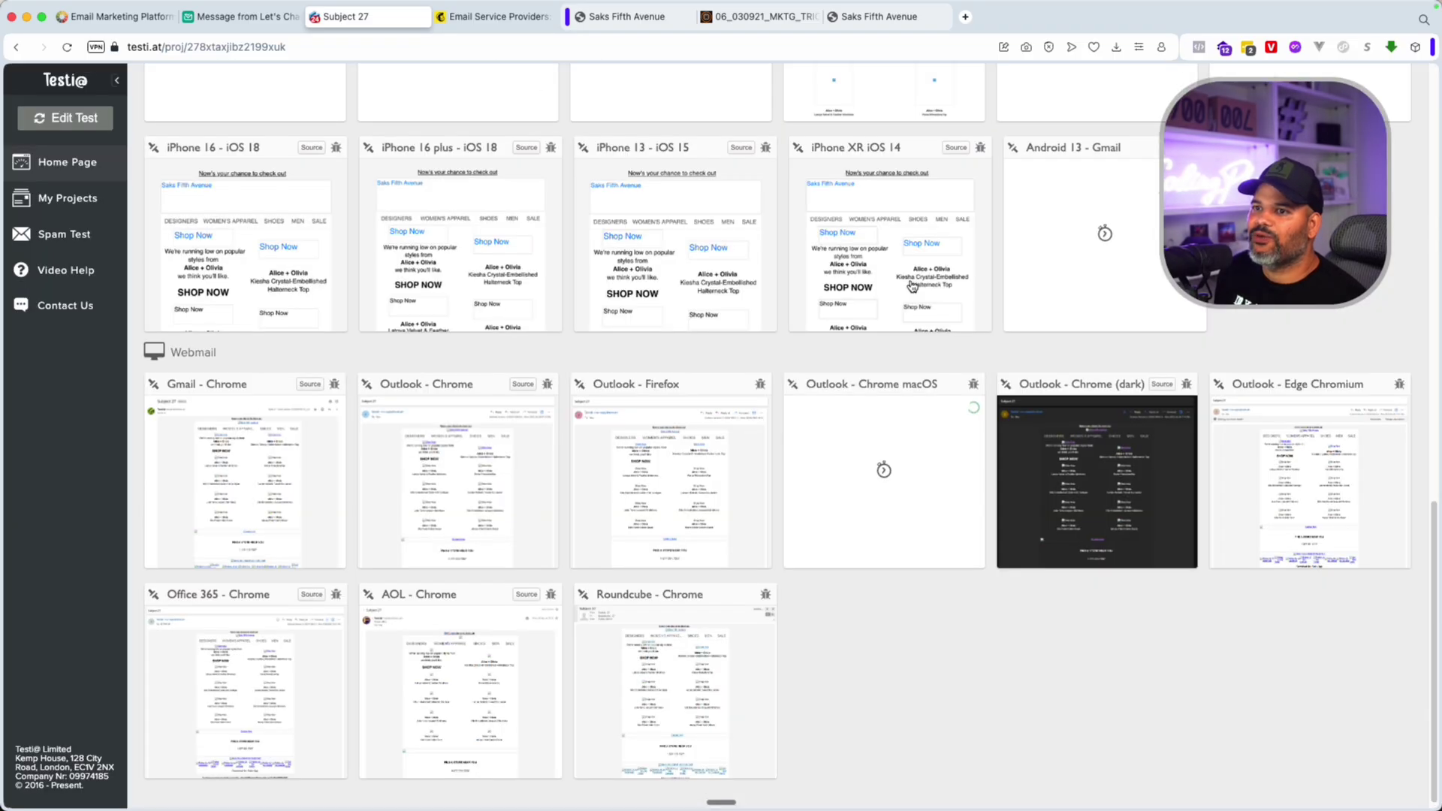
left_click(468, 448)
left_click(928, 342)
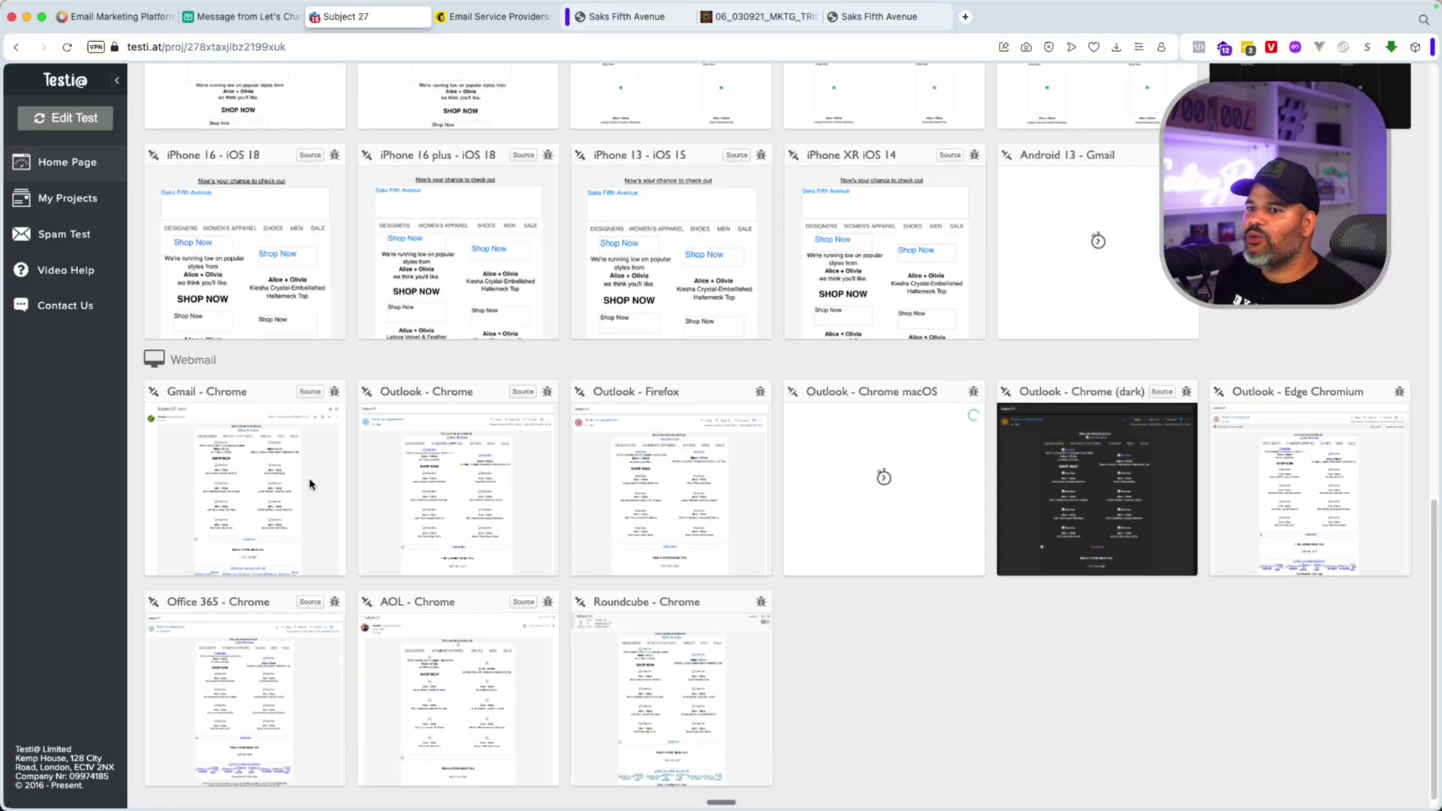
scroll(988, 492, "down", 1)
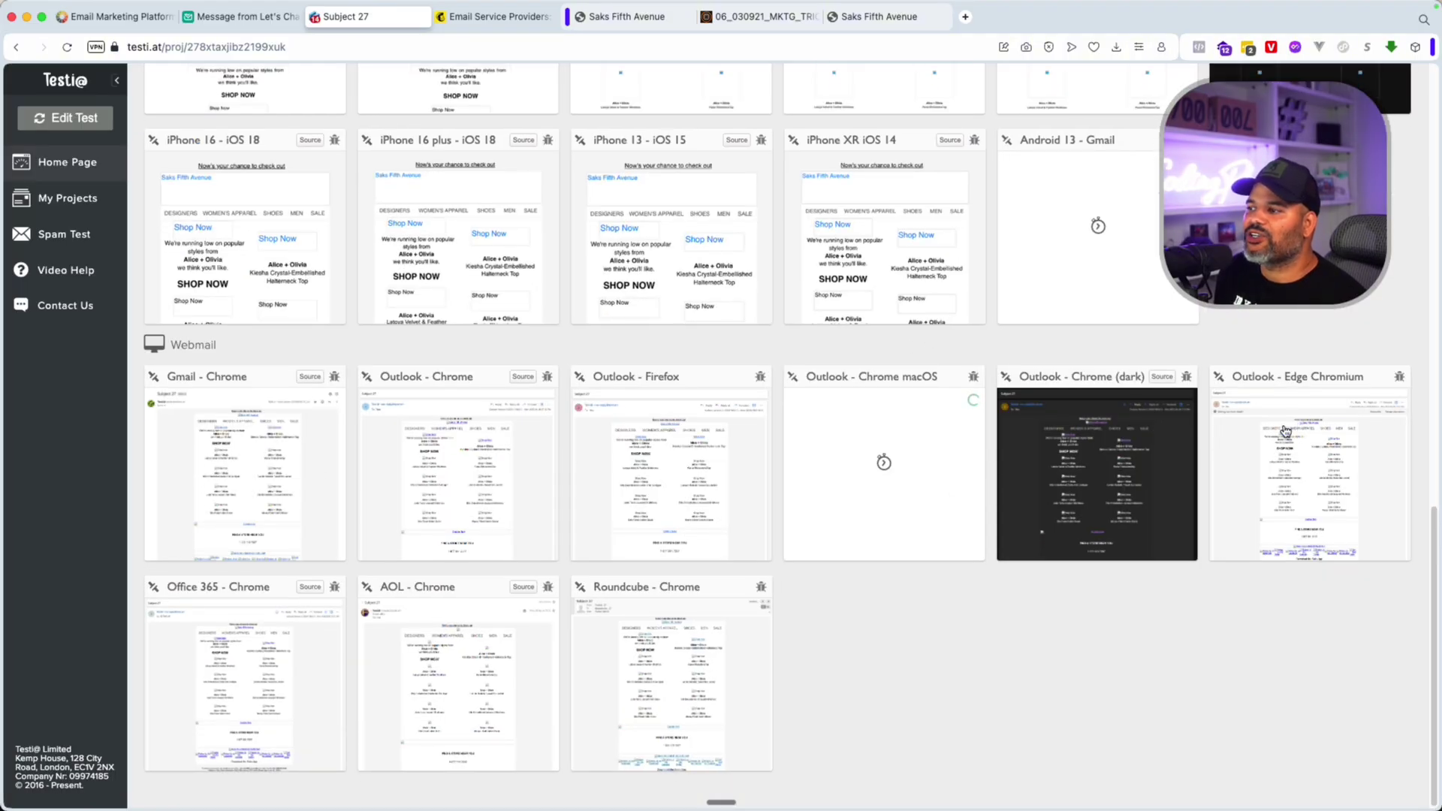
scroll(1075, 526, "up", 10)
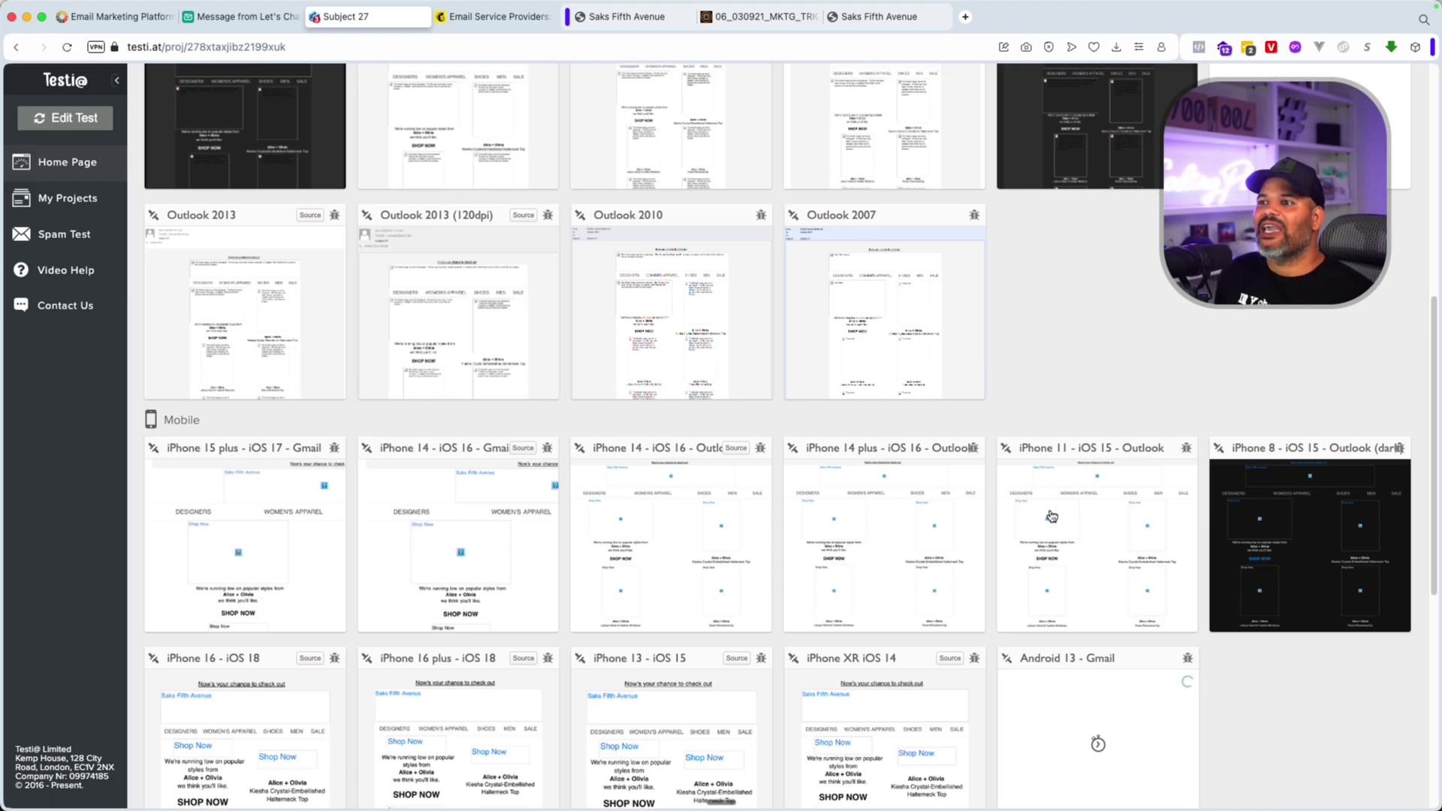
scroll(1036, 511, "up", 2)
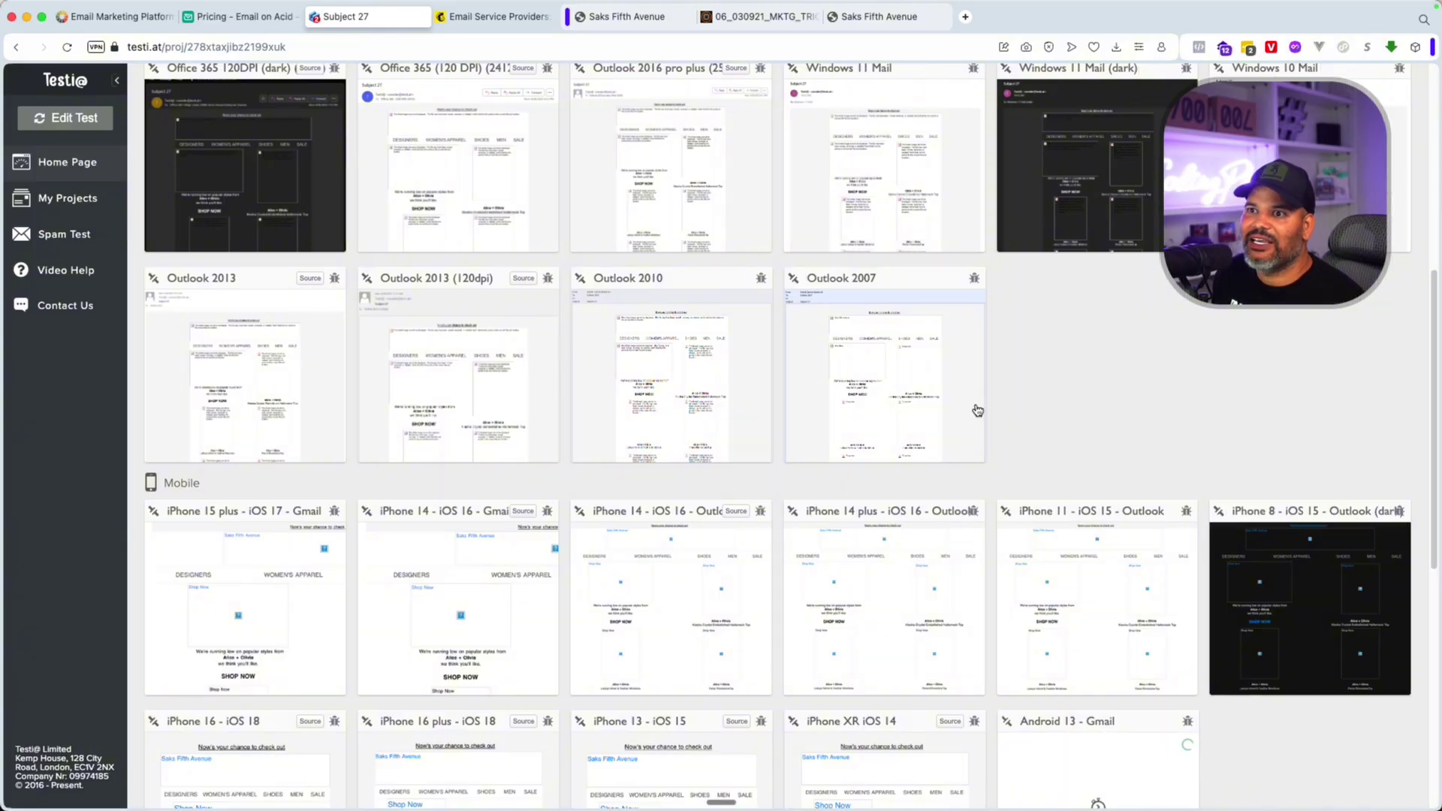
scroll(977, 410, "up", 2)
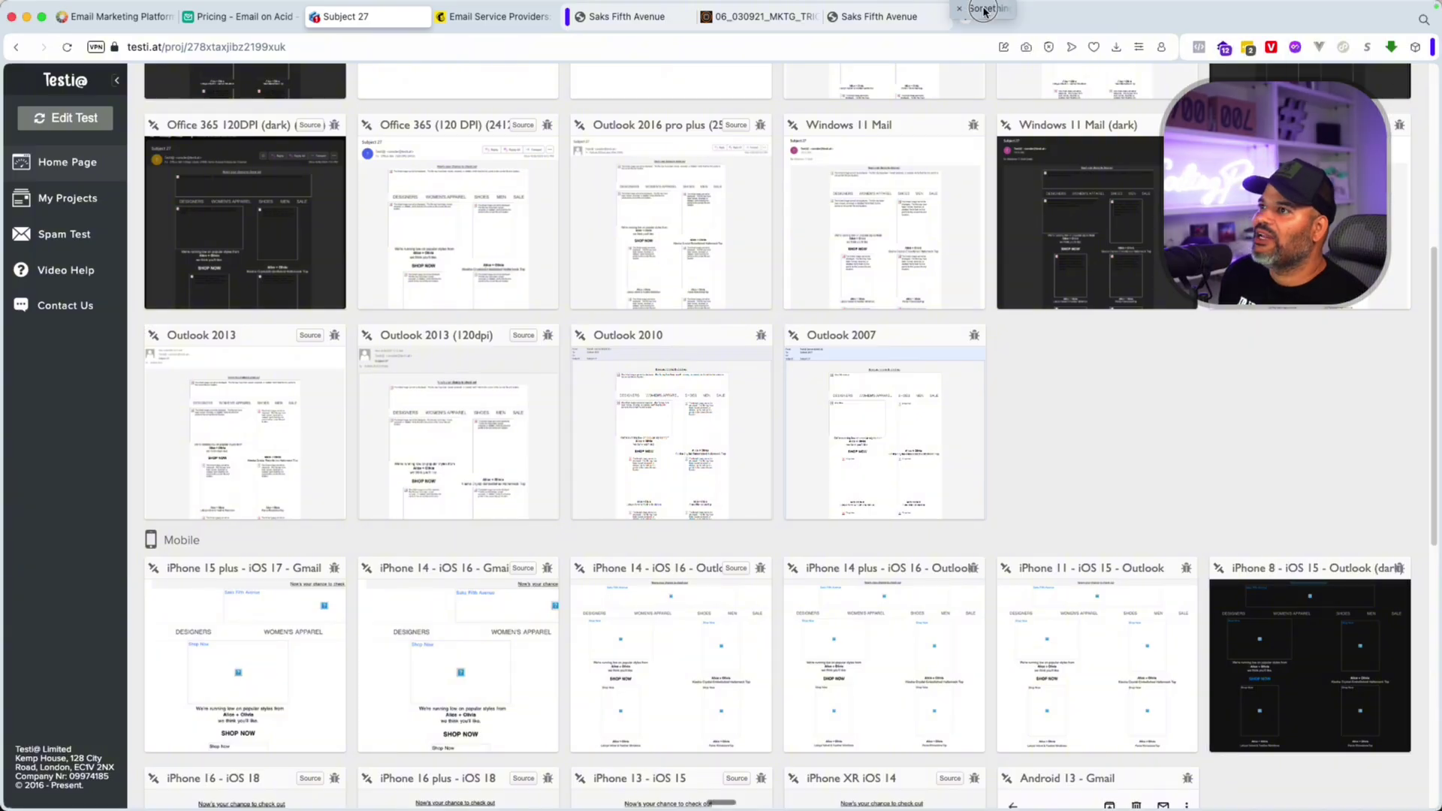
Switch to the 'Something for every fan' Gmail email and select its 'WHAT'S NEW WITH ME?' heading.
left_click(965, 18)
left_click(965, 23)
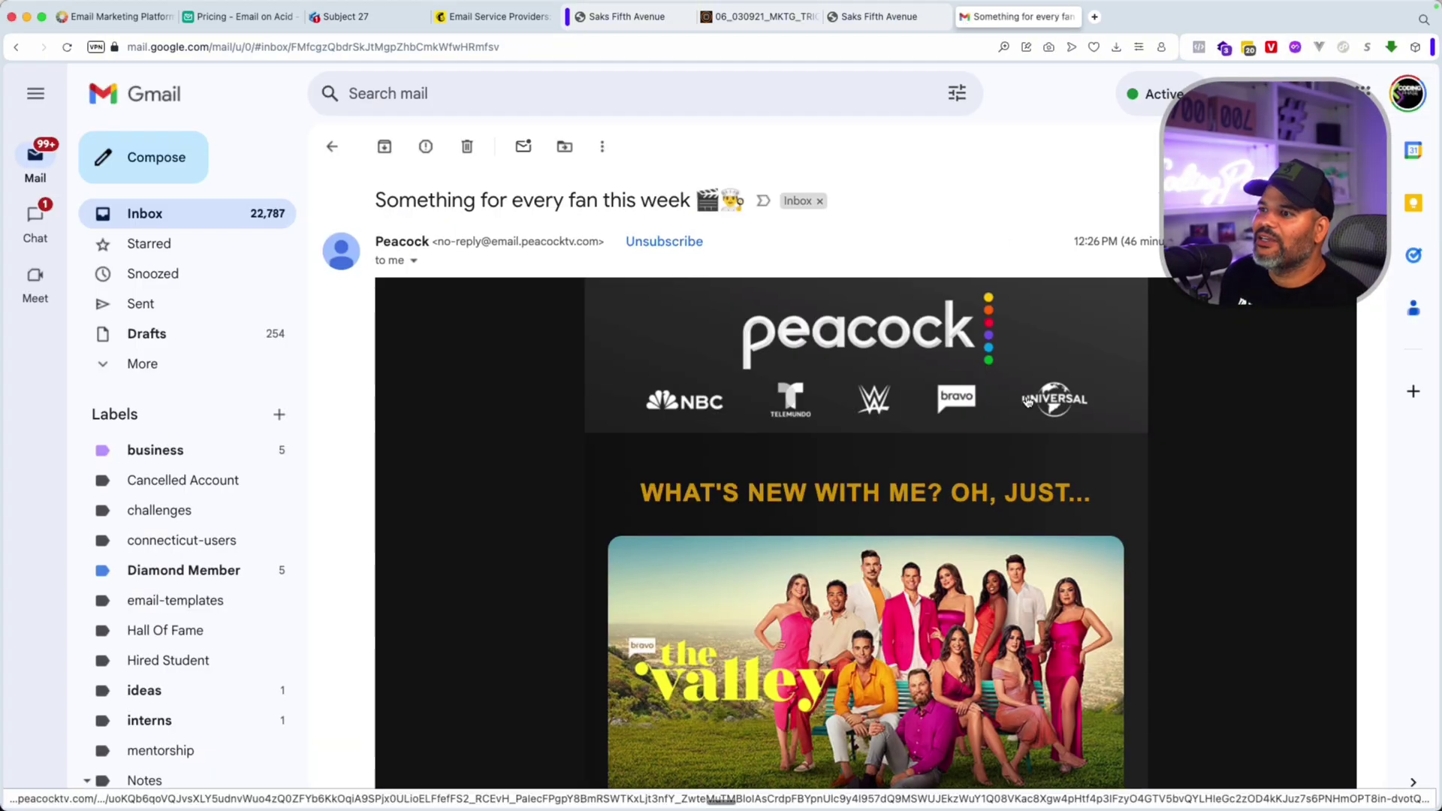
scroll(944, 334, "down", 5)
scroll(723, 326, "up", 4)
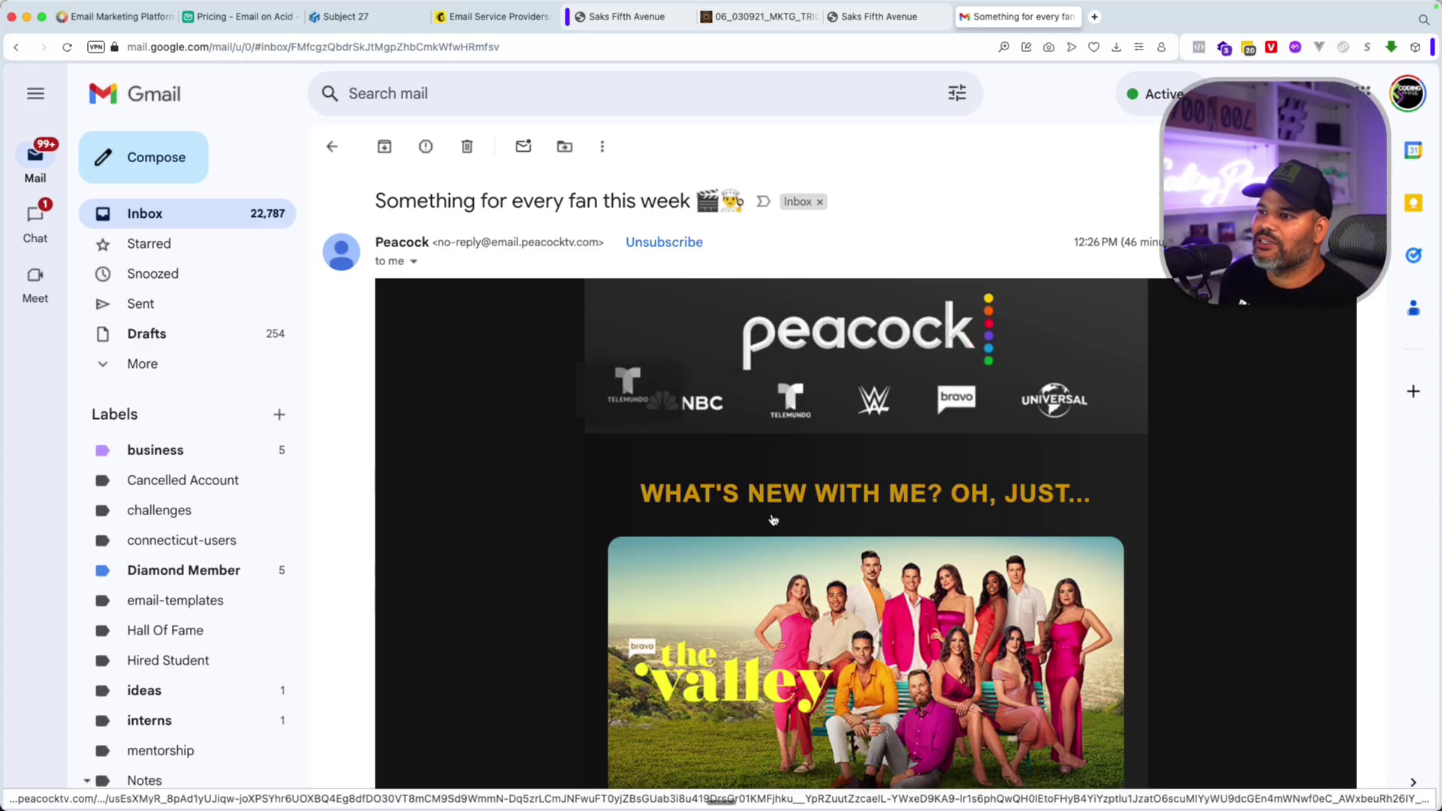
left_click_drag(644, 481, 882, 548)
left_click(882, 549)
Scroll further and select the text from UPGRADE NOW down to the next heading.
scroll(890, 601, "down", 3)
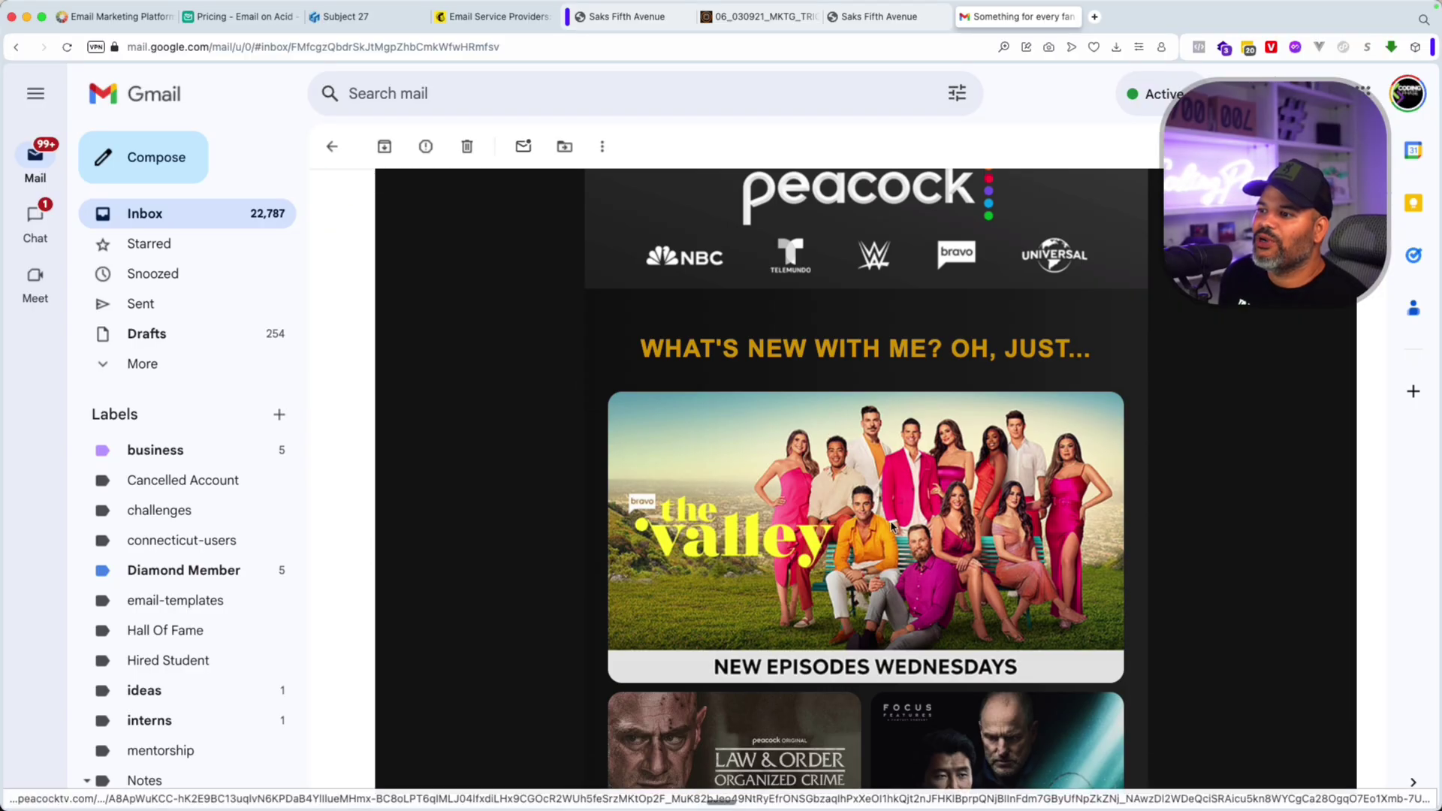
scroll(895, 631, "down", 4)
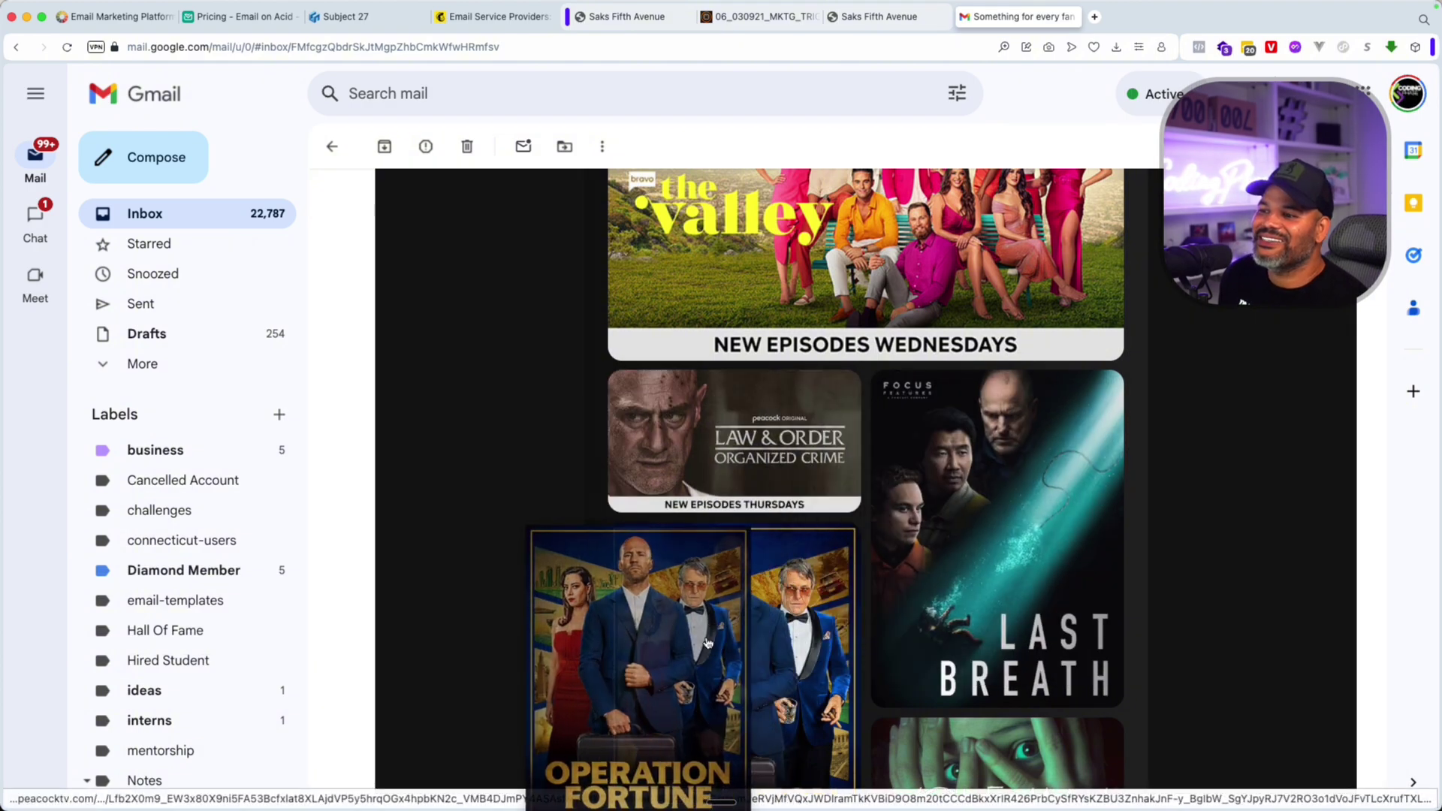
scroll(976, 541, "down", 5)
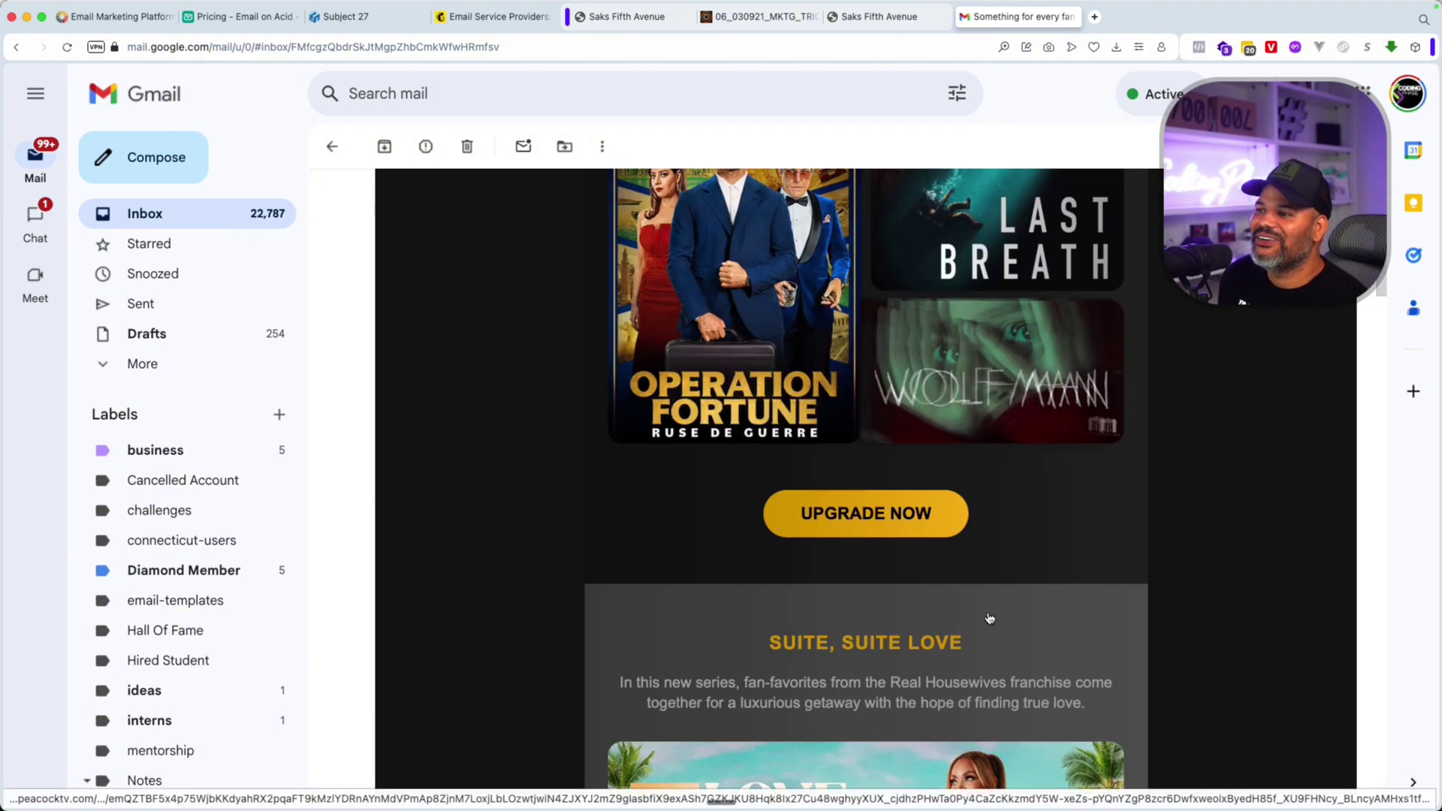
scroll(901, 525, "down", 2)
left_click(829, 374)
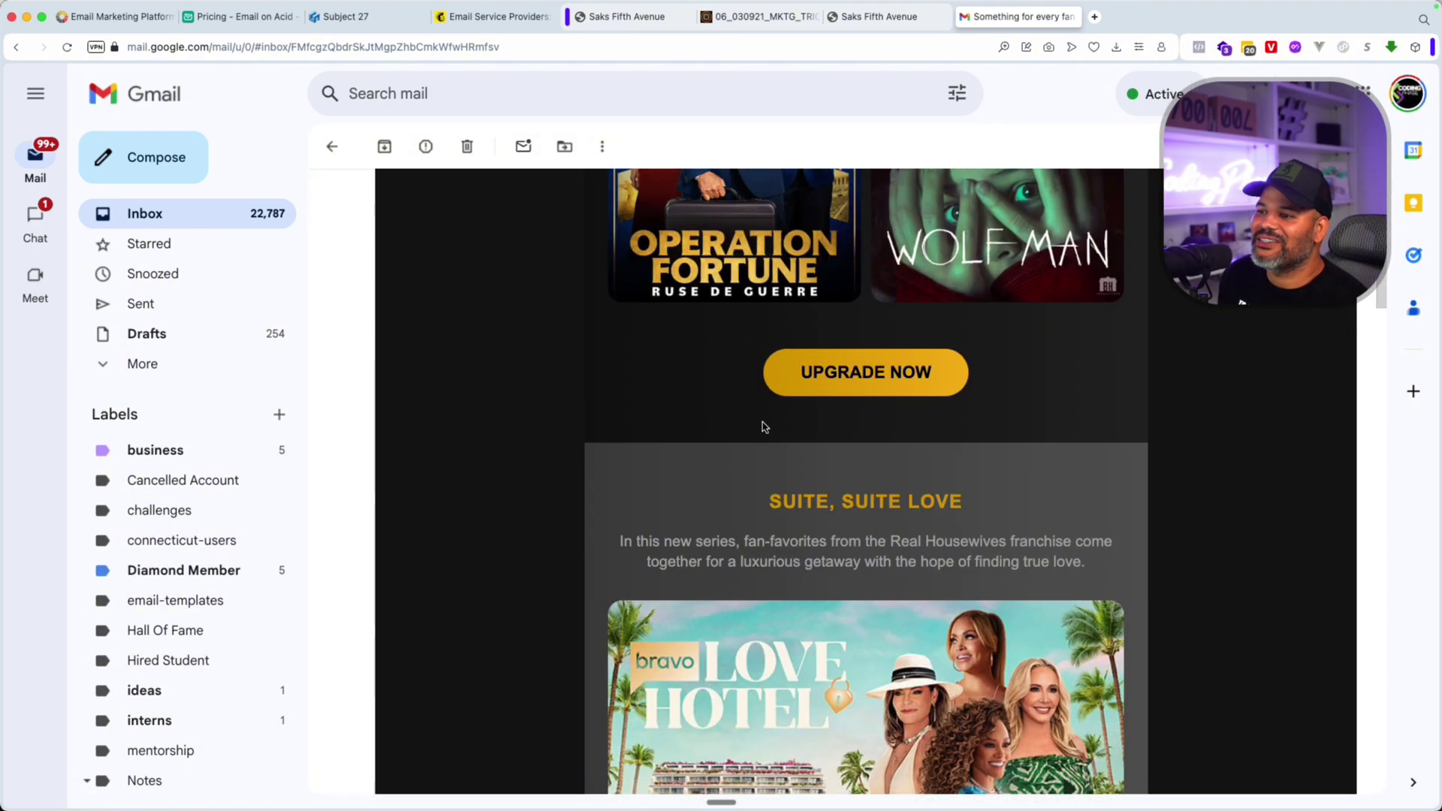
left_click_drag(790, 379, 928, 508)
left_click(955, 531)
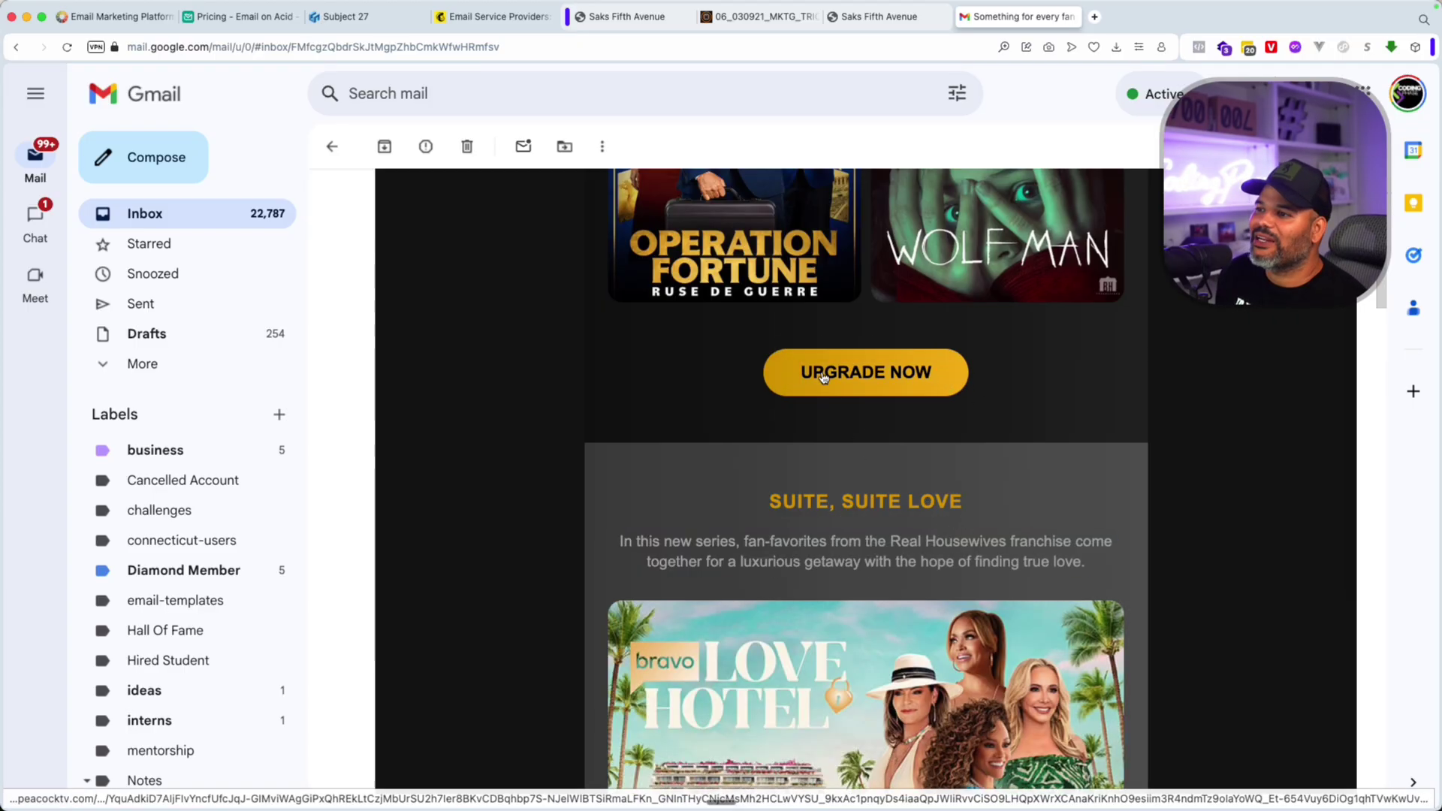
Try selecting the 'SUITE, SUITE LOVE' heading as text.
scroll(685, 394, "down", 3)
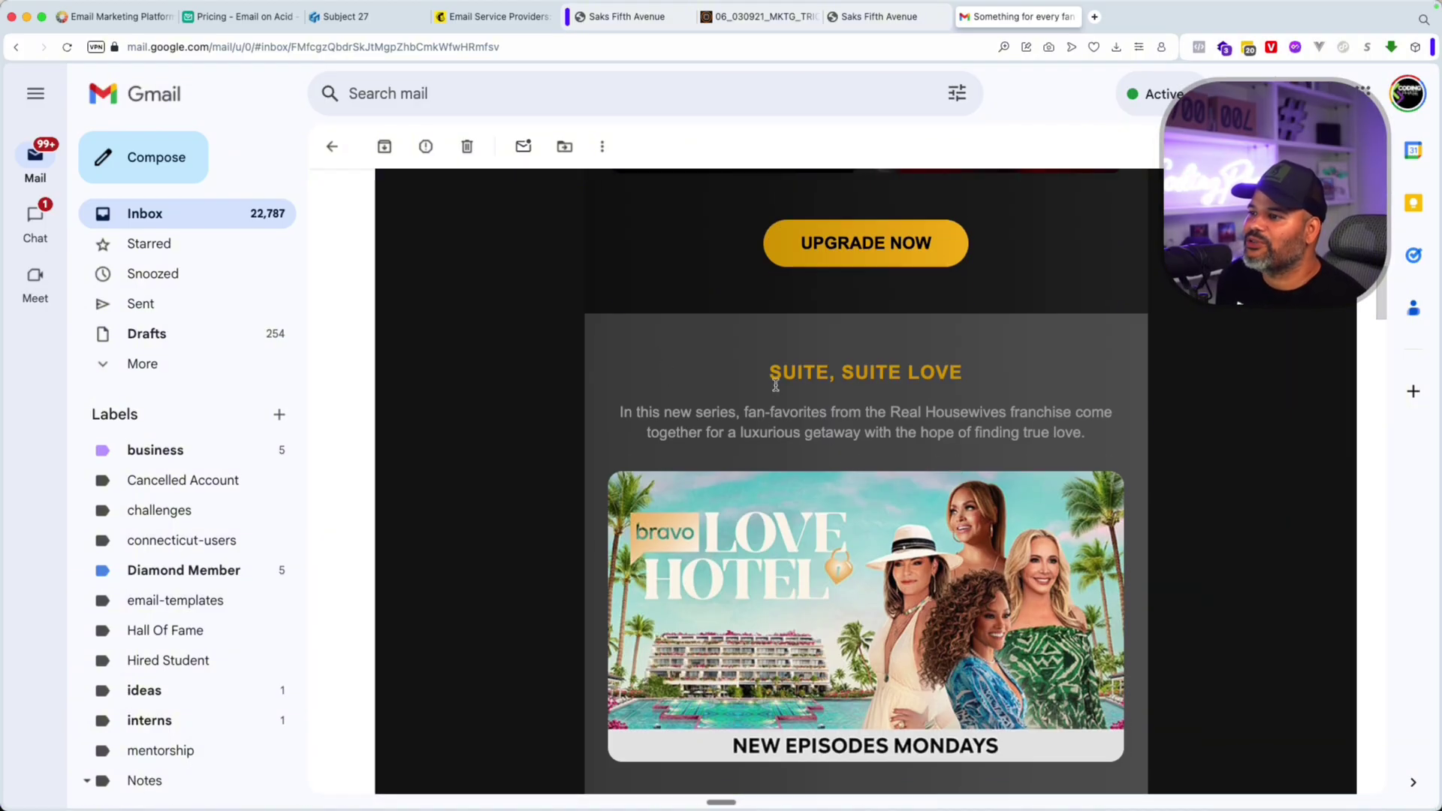
left_click_drag(776, 386, 967, 376)
left_click(607, 412)
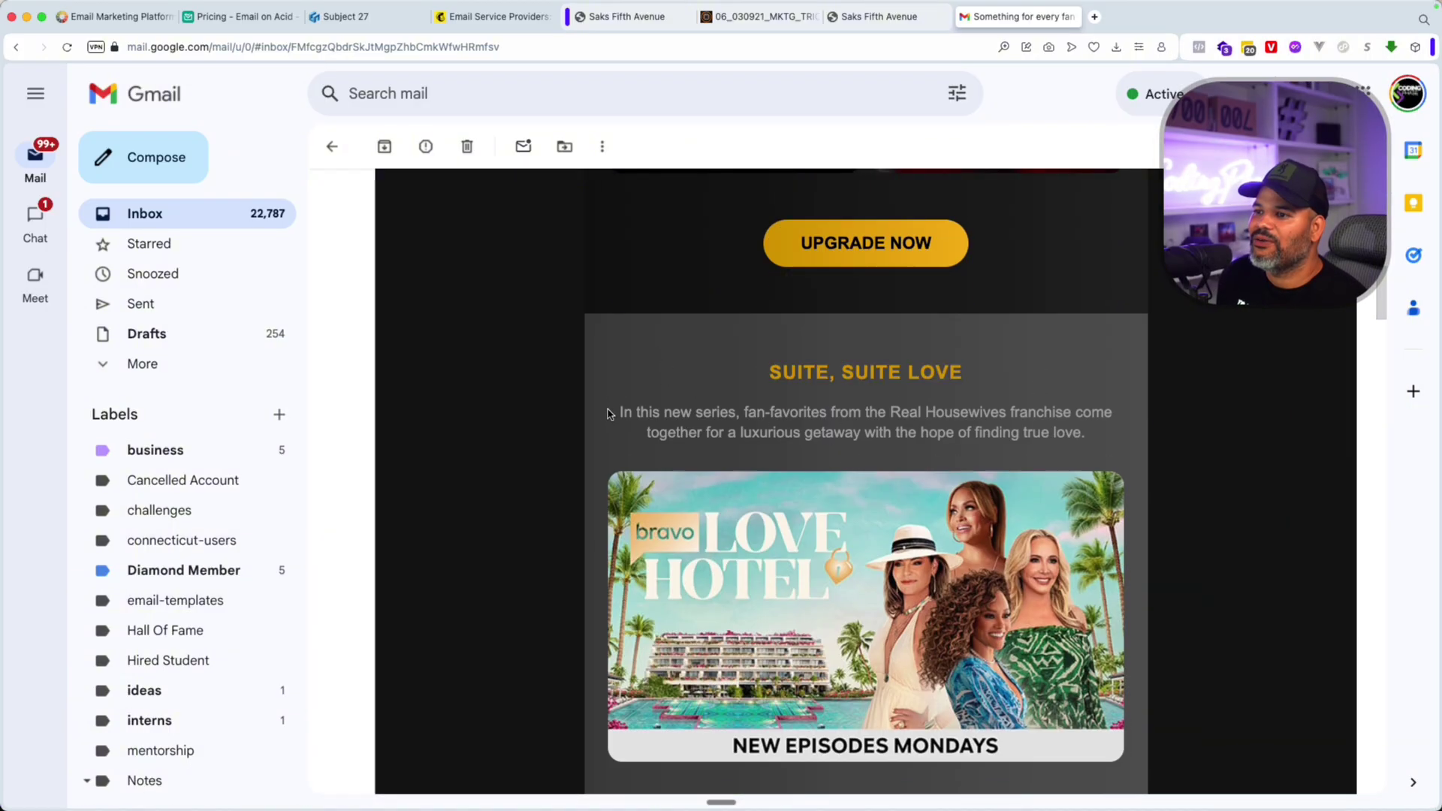
left_click_drag(607, 412, 1085, 432)
Scroll down to the Xfinity 'THE WIFI IS BOOMING' card and Learn more button.
scroll(960, 646, "down", 6)
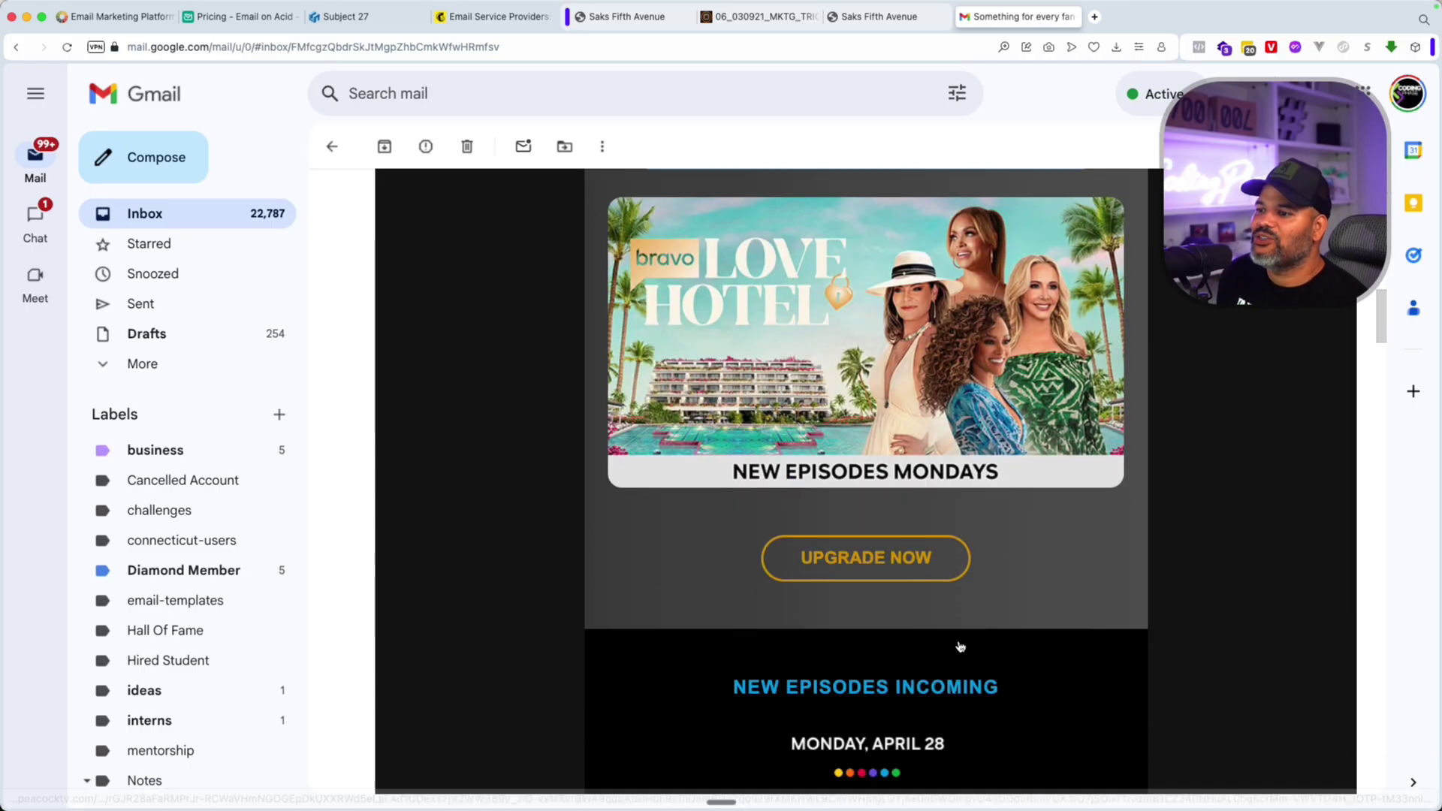
scroll(960, 646, "down", 6)
scroll(1028, 489, "down", 1)
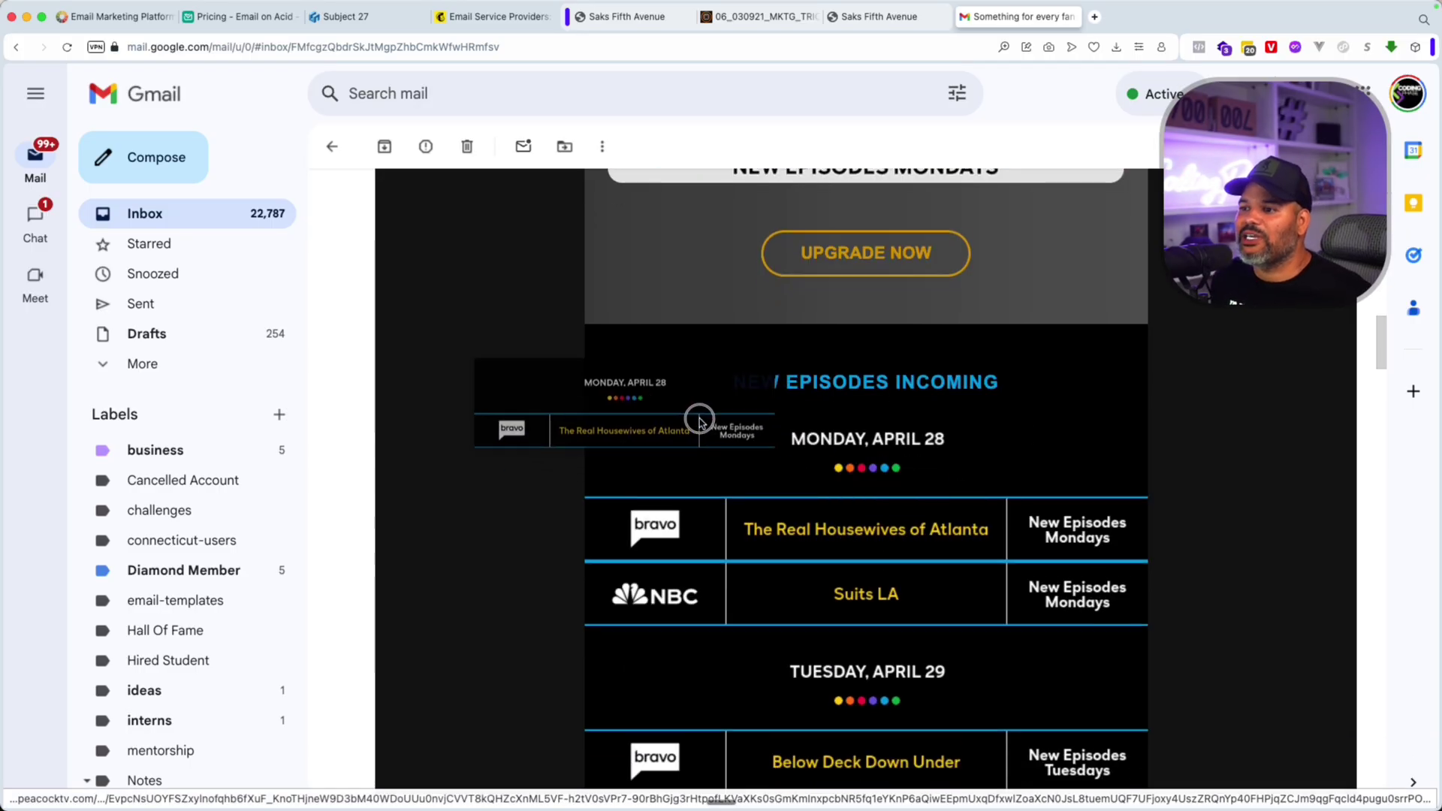
scroll(1022, 634, "down", 3)
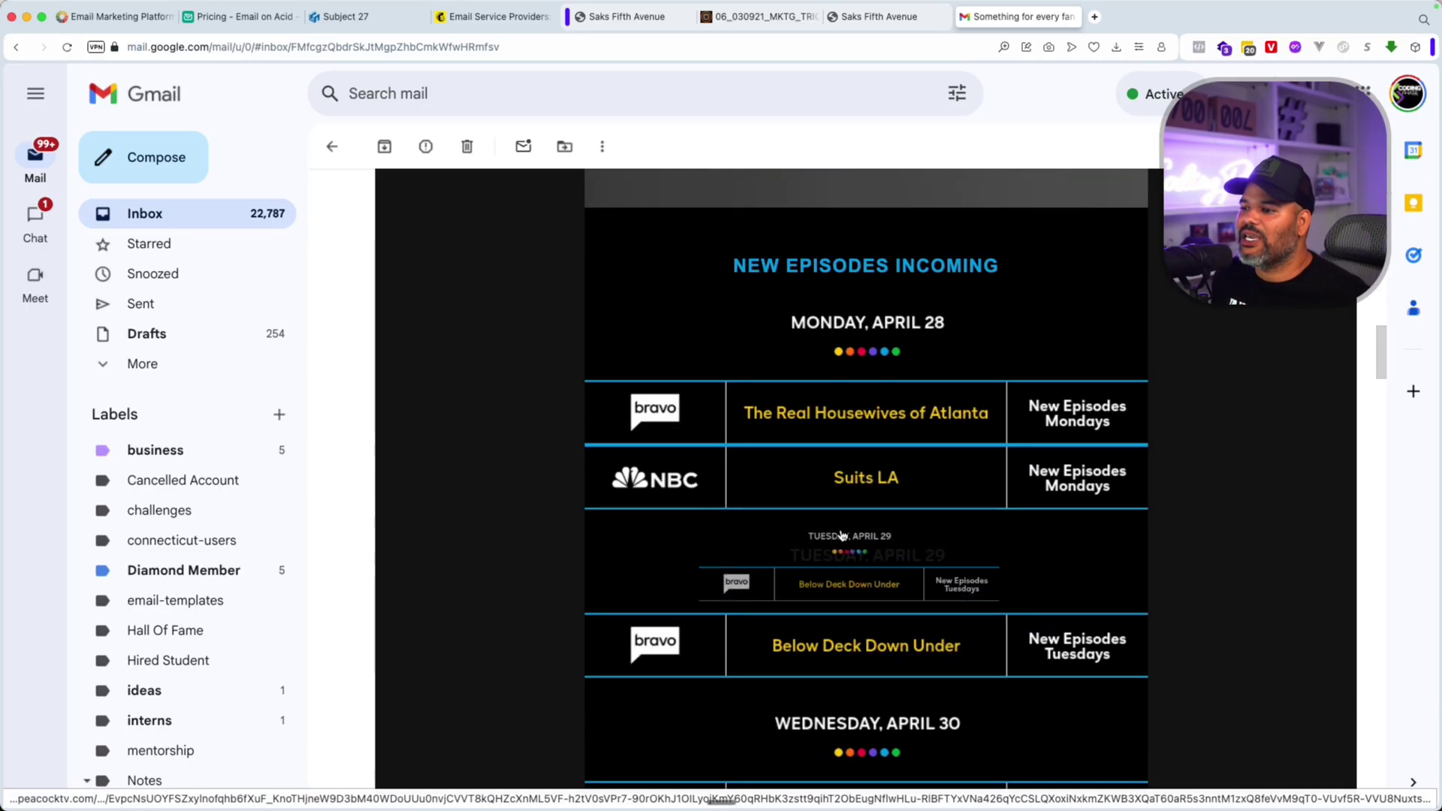
scroll(968, 586, "down", 3)
scroll(939, 594, "down", 15)
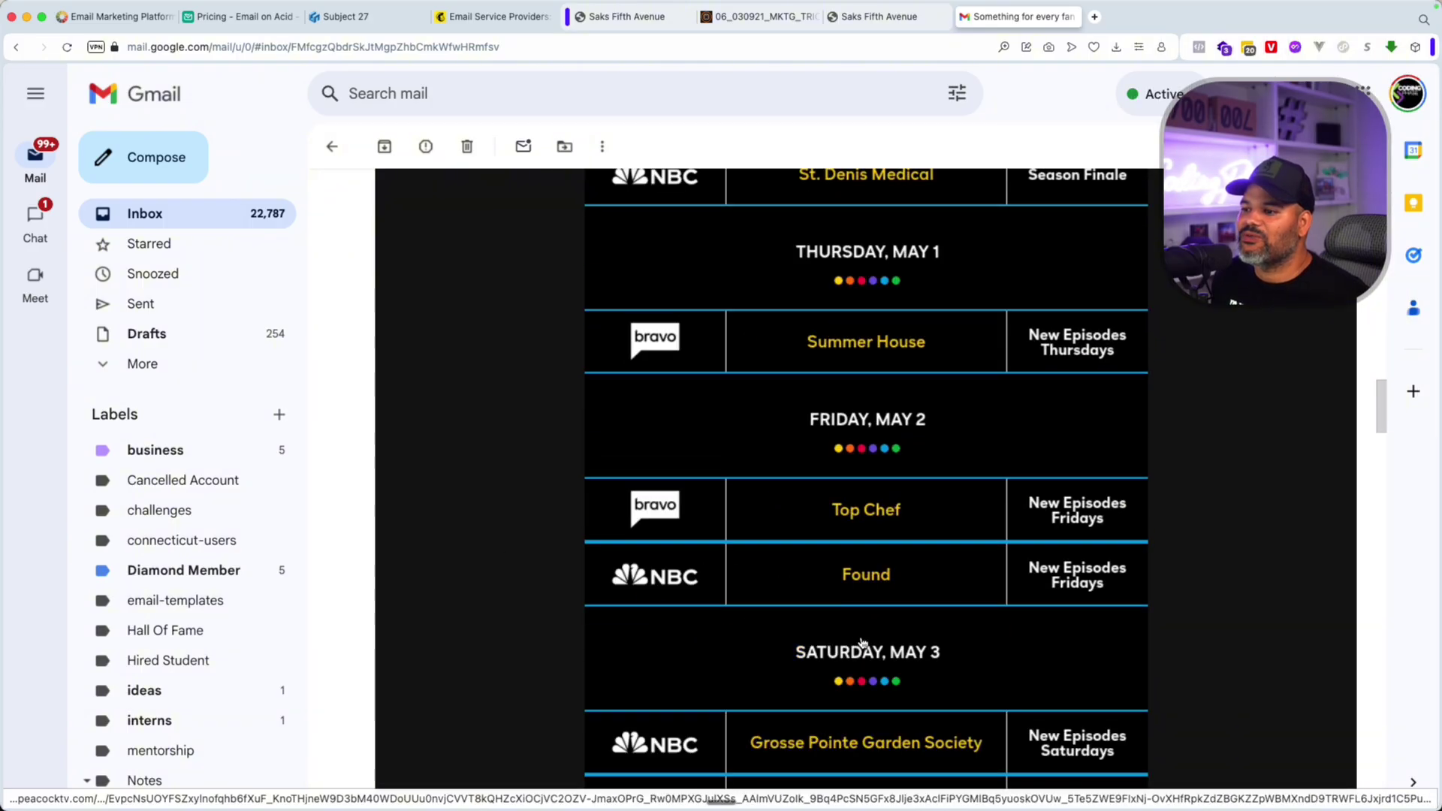
scroll(892, 638, "down", 18)
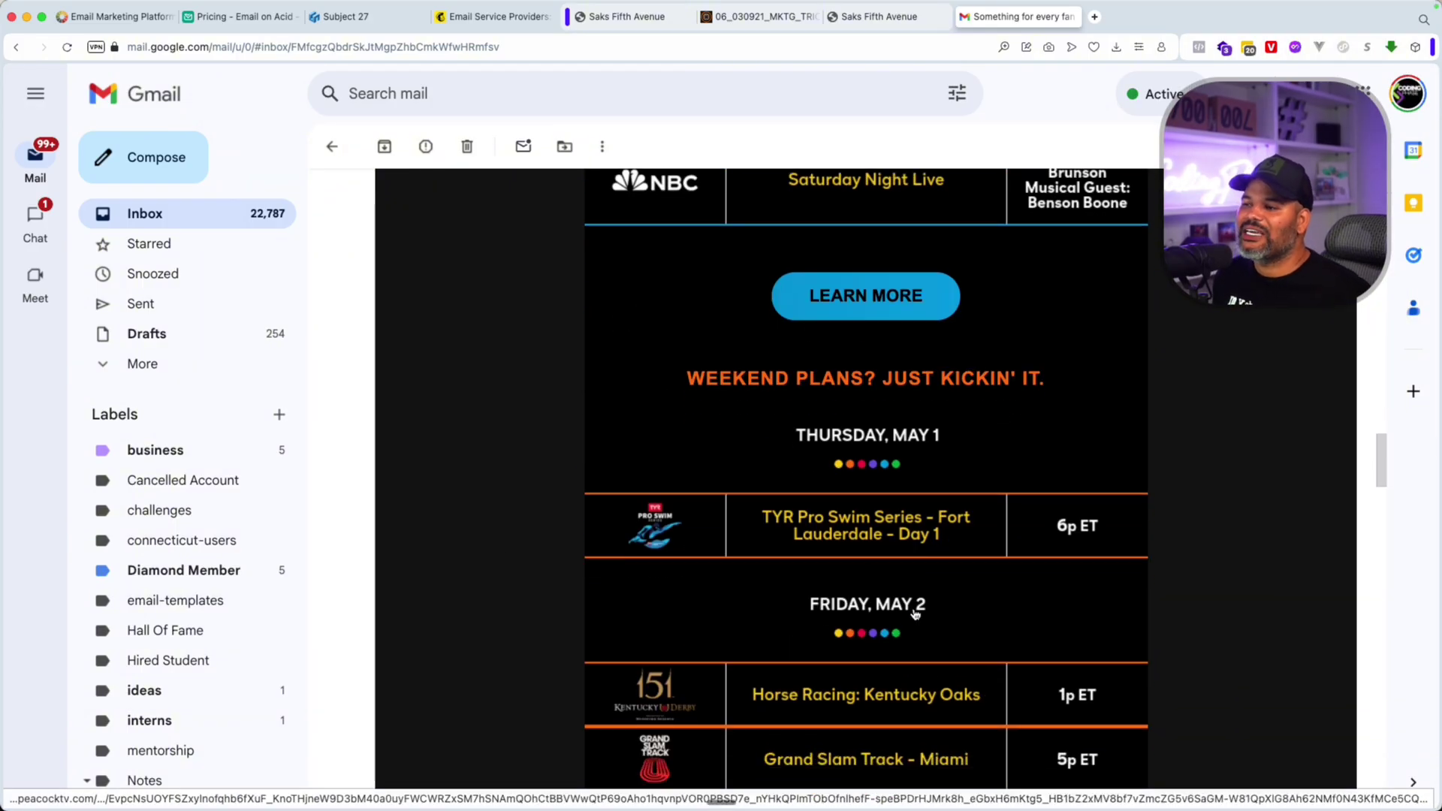
scroll(915, 614, "down", 18)
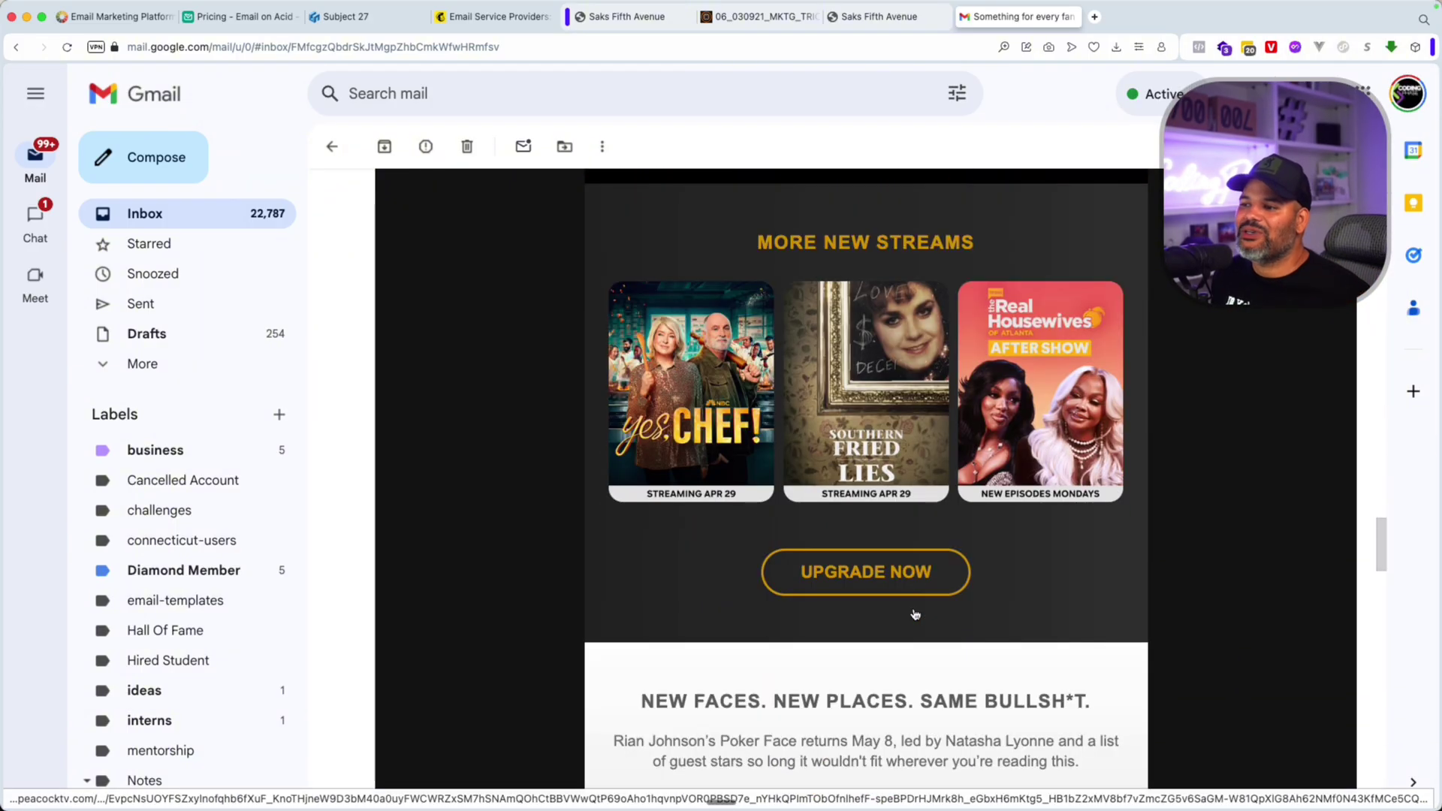
scroll(915, 613, "down", 10)
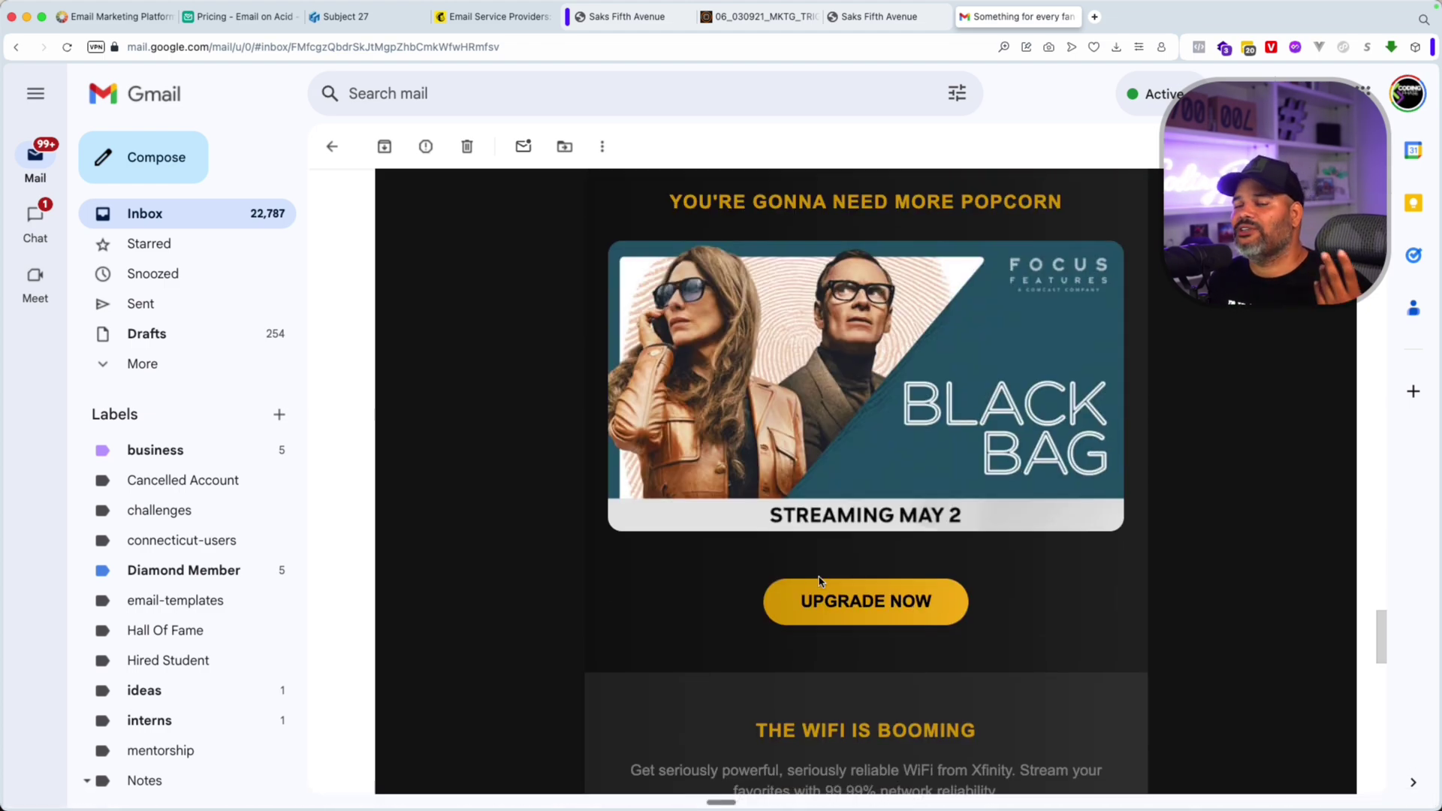
scroll(819, 581, "down", 5)
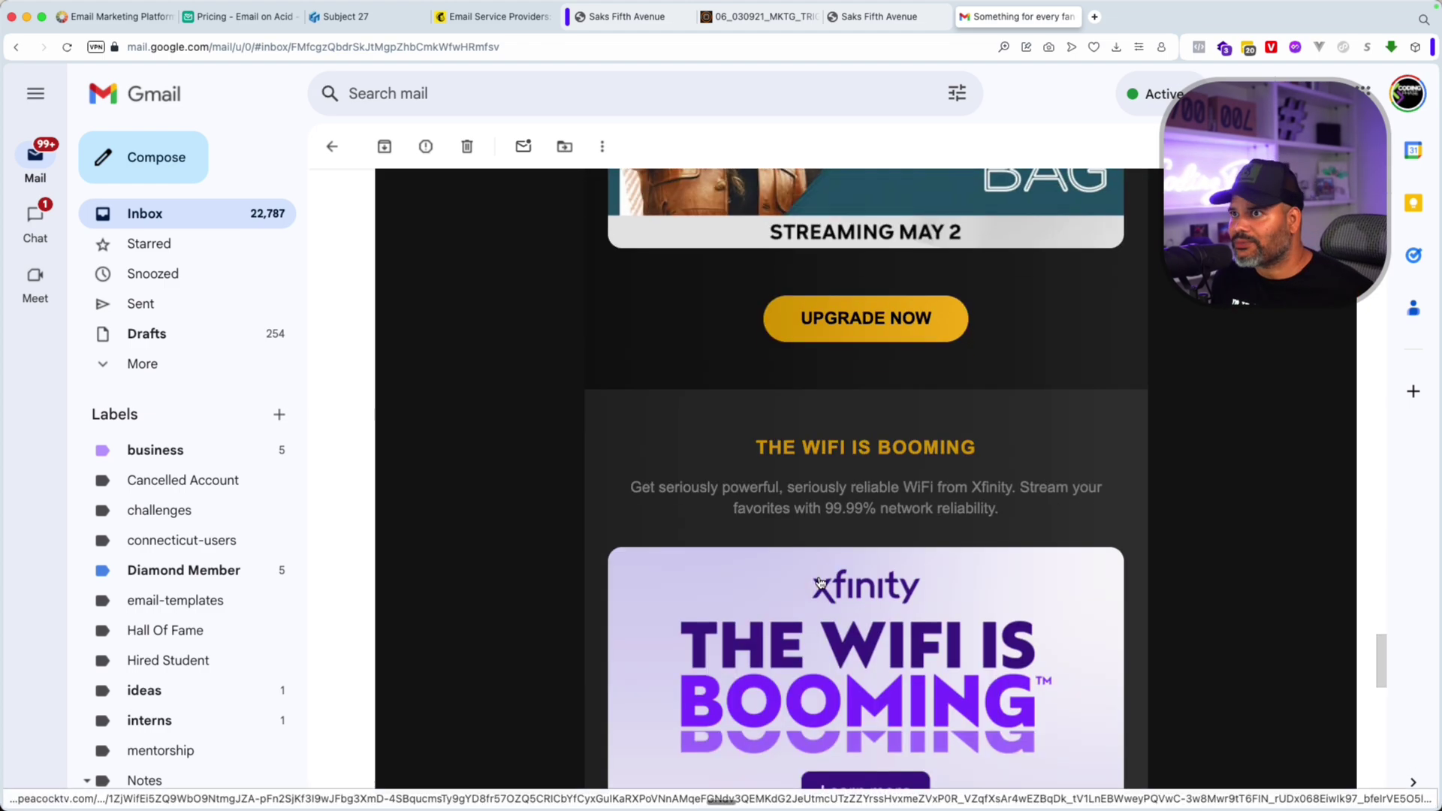
scroll(820, 581, "down", 3)
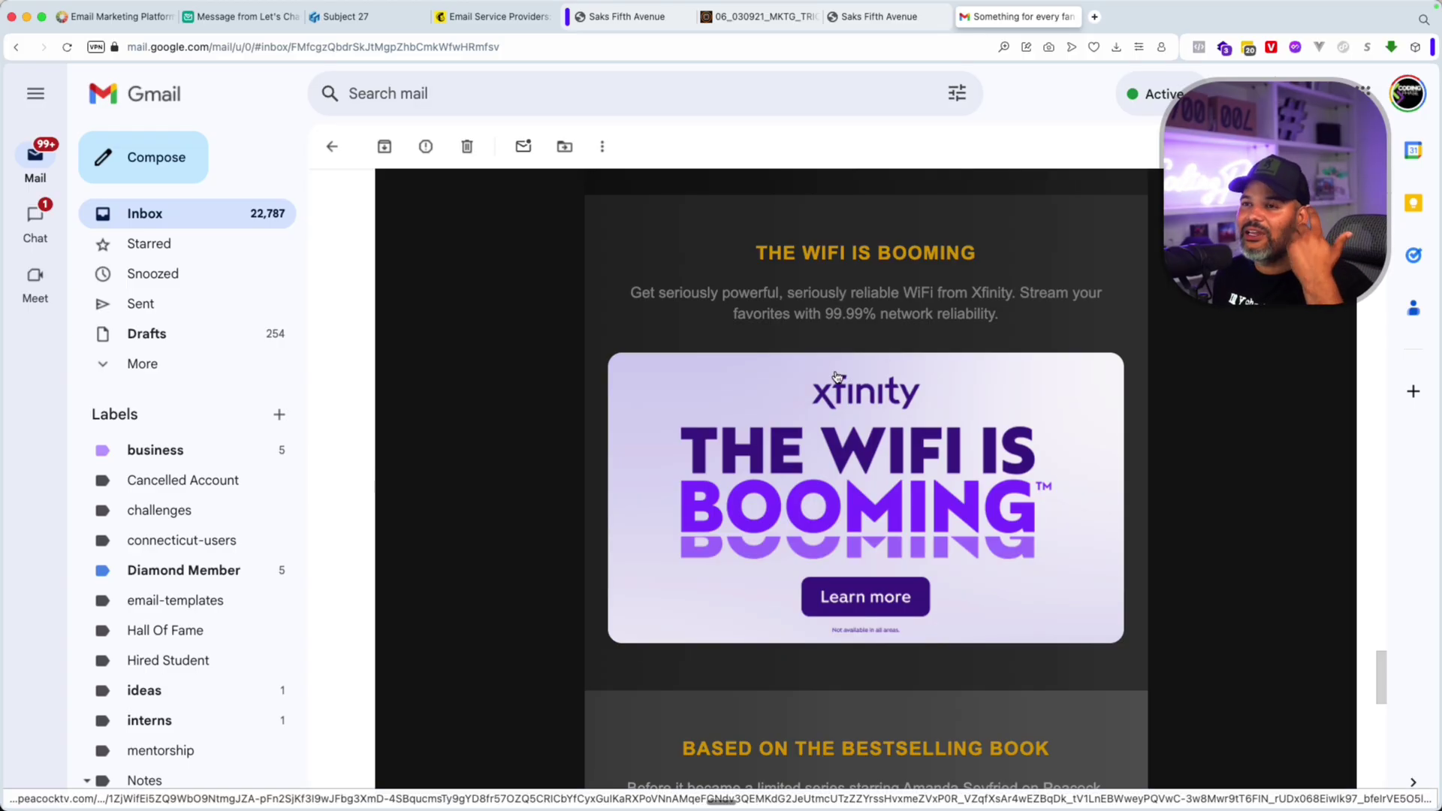
Return to the Subject 27 results, go to the Testi@ home page, and open Pricing.
left_click(400, 28)
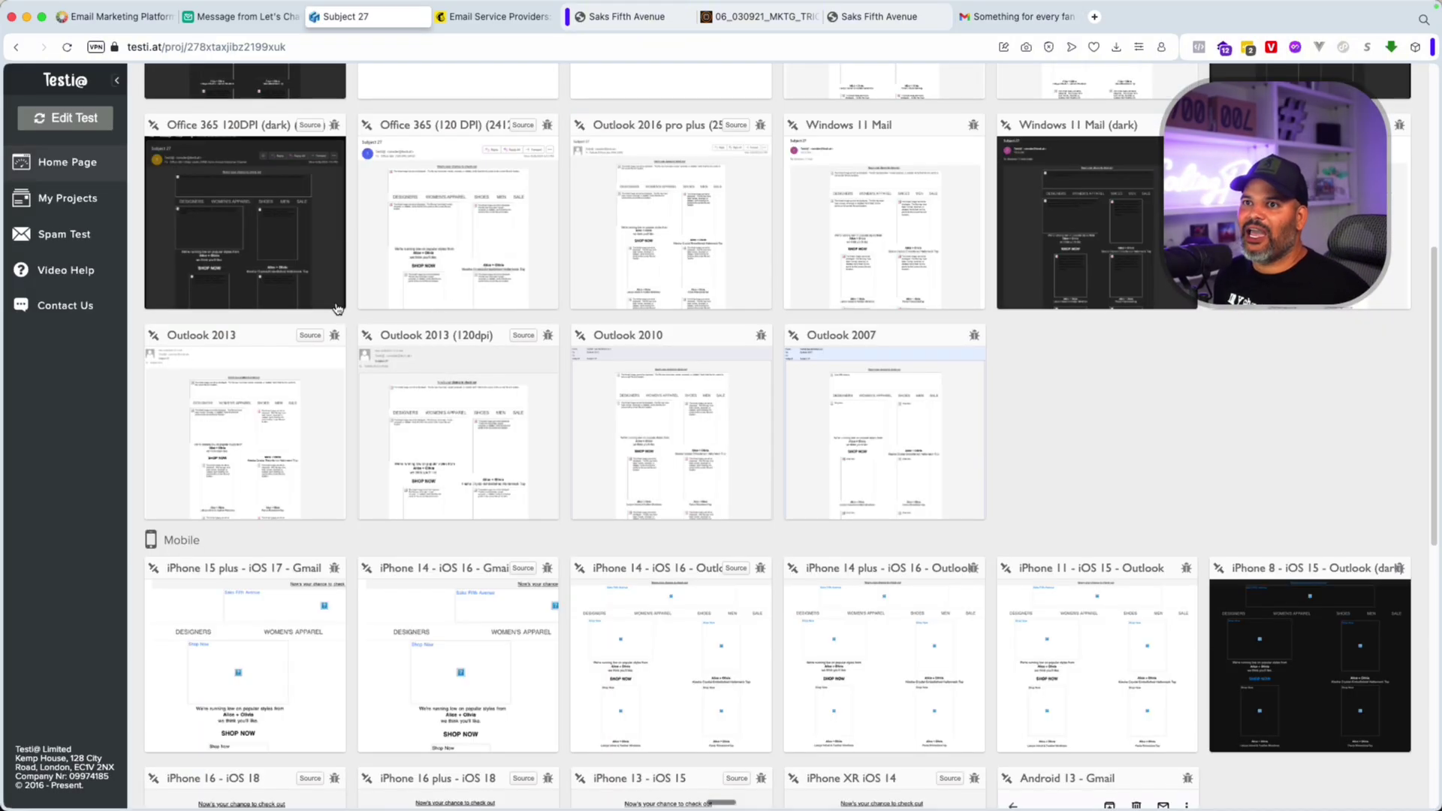
scroll(365, 378, "up", 5)
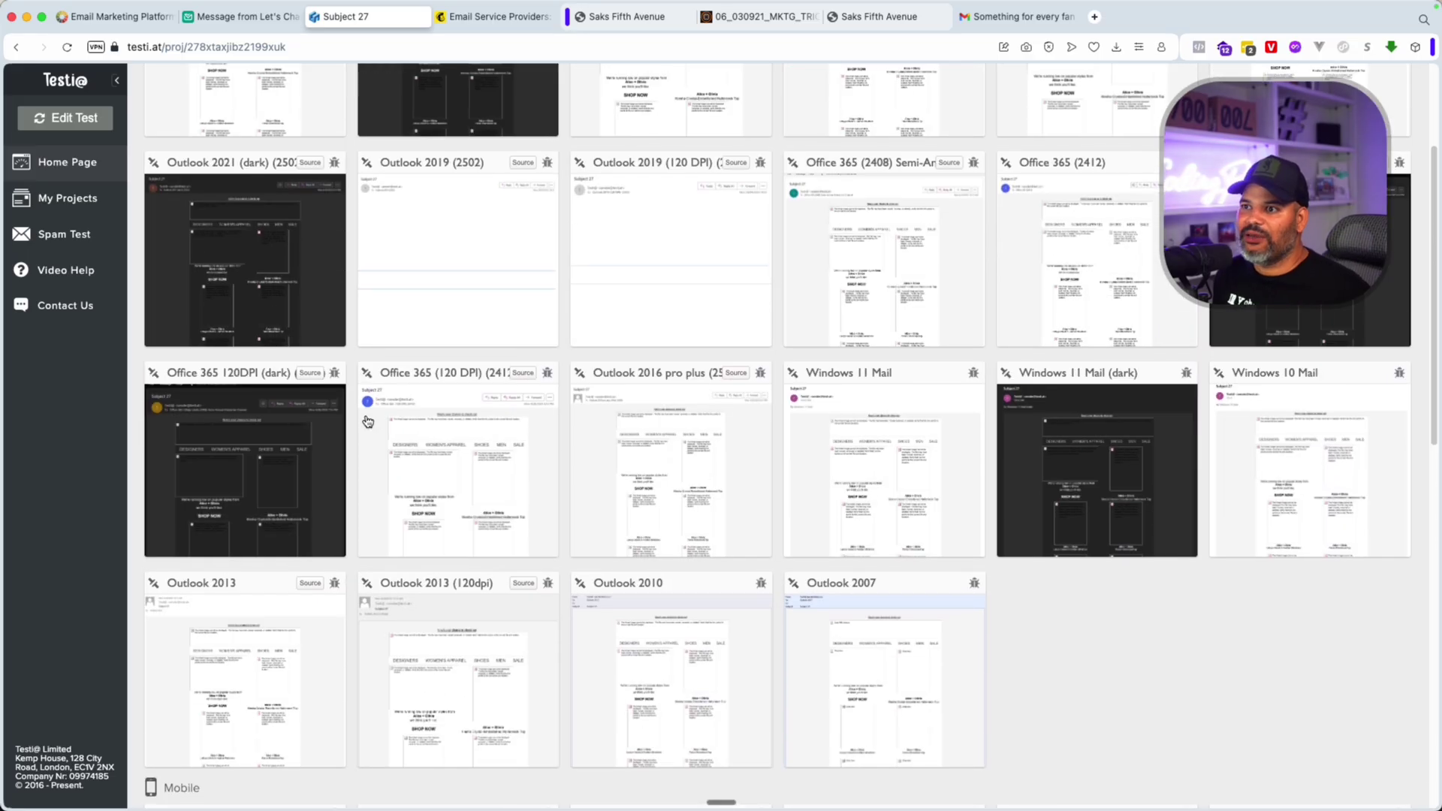
scroll(349, 425, "up", 2)
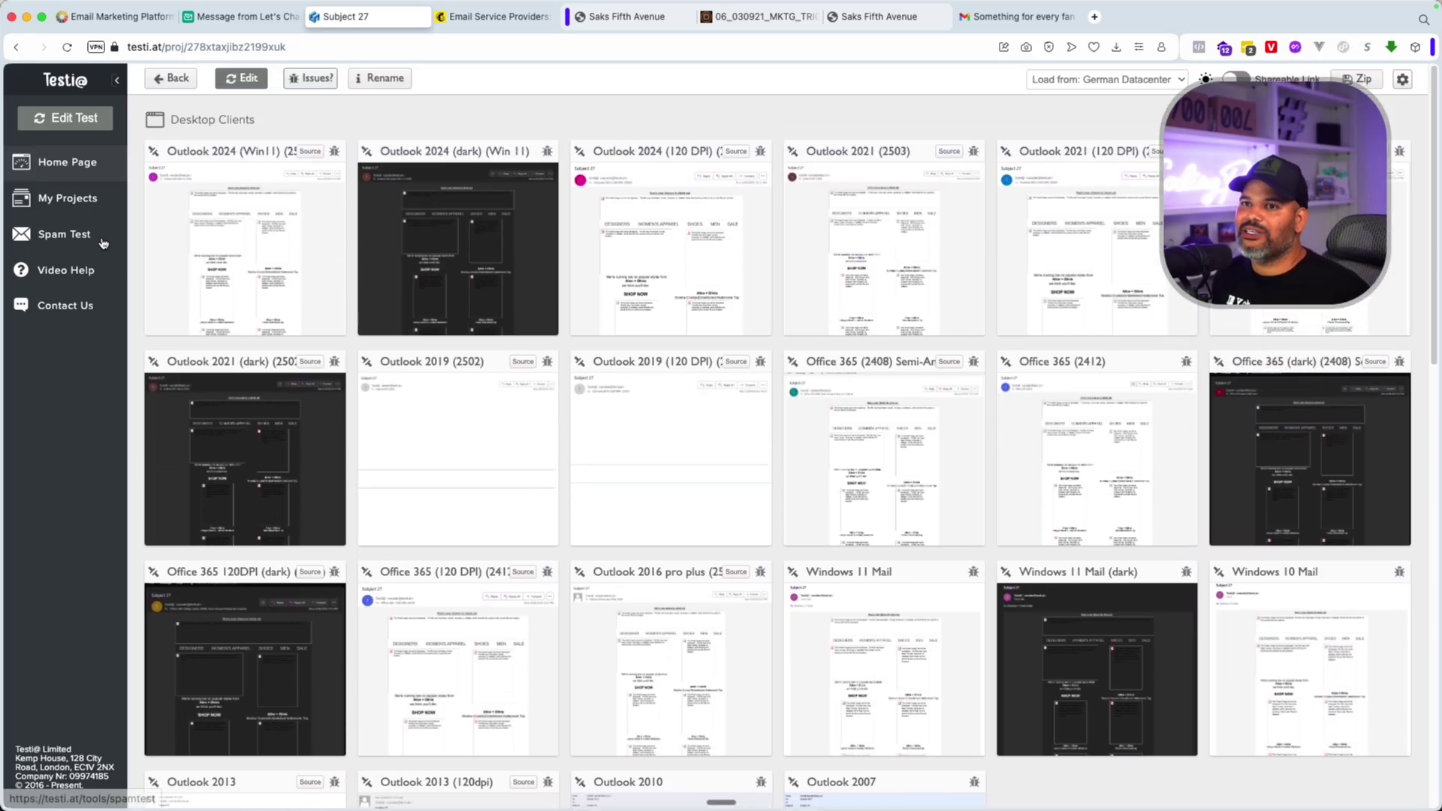
left_click(66, 79)
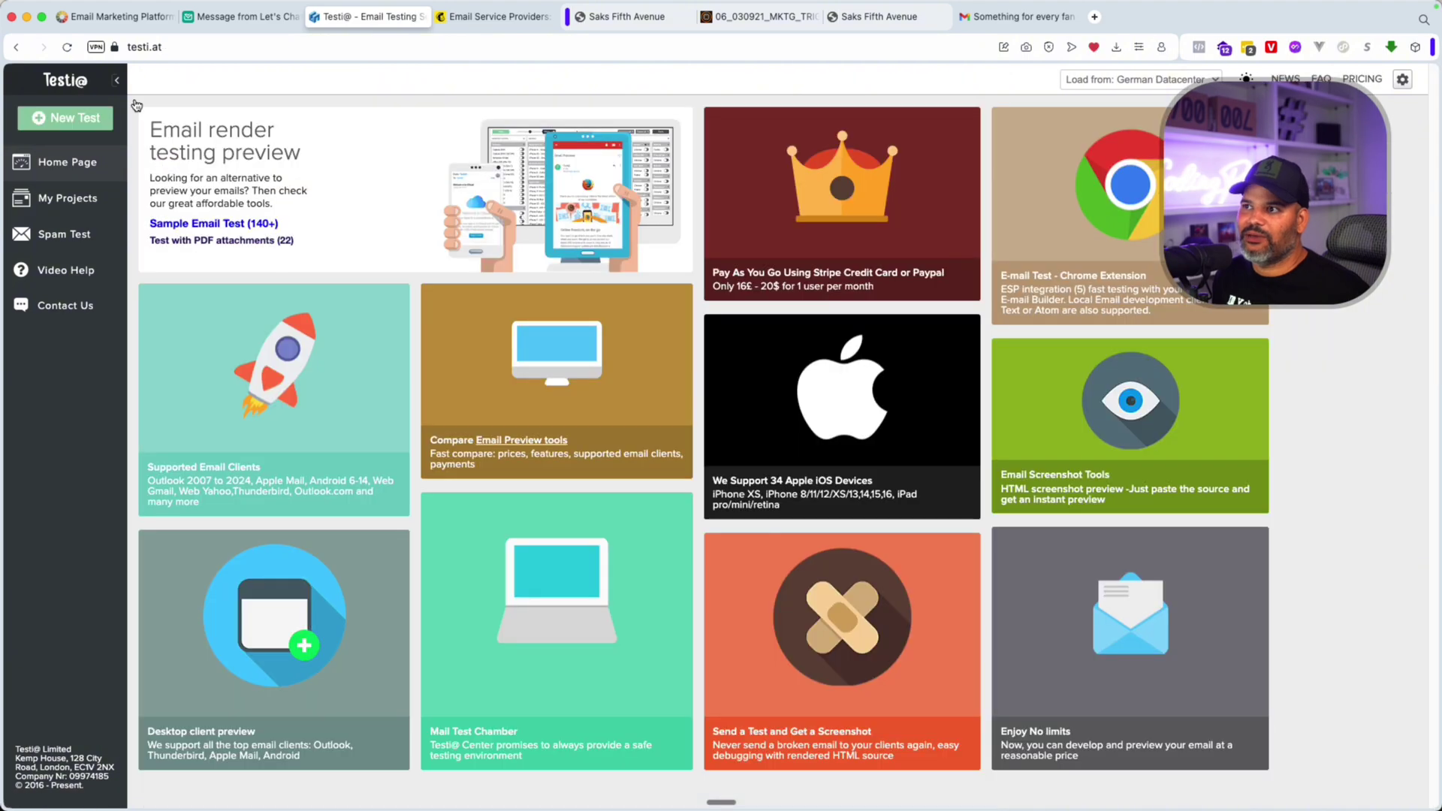
left_click(1357, 81)
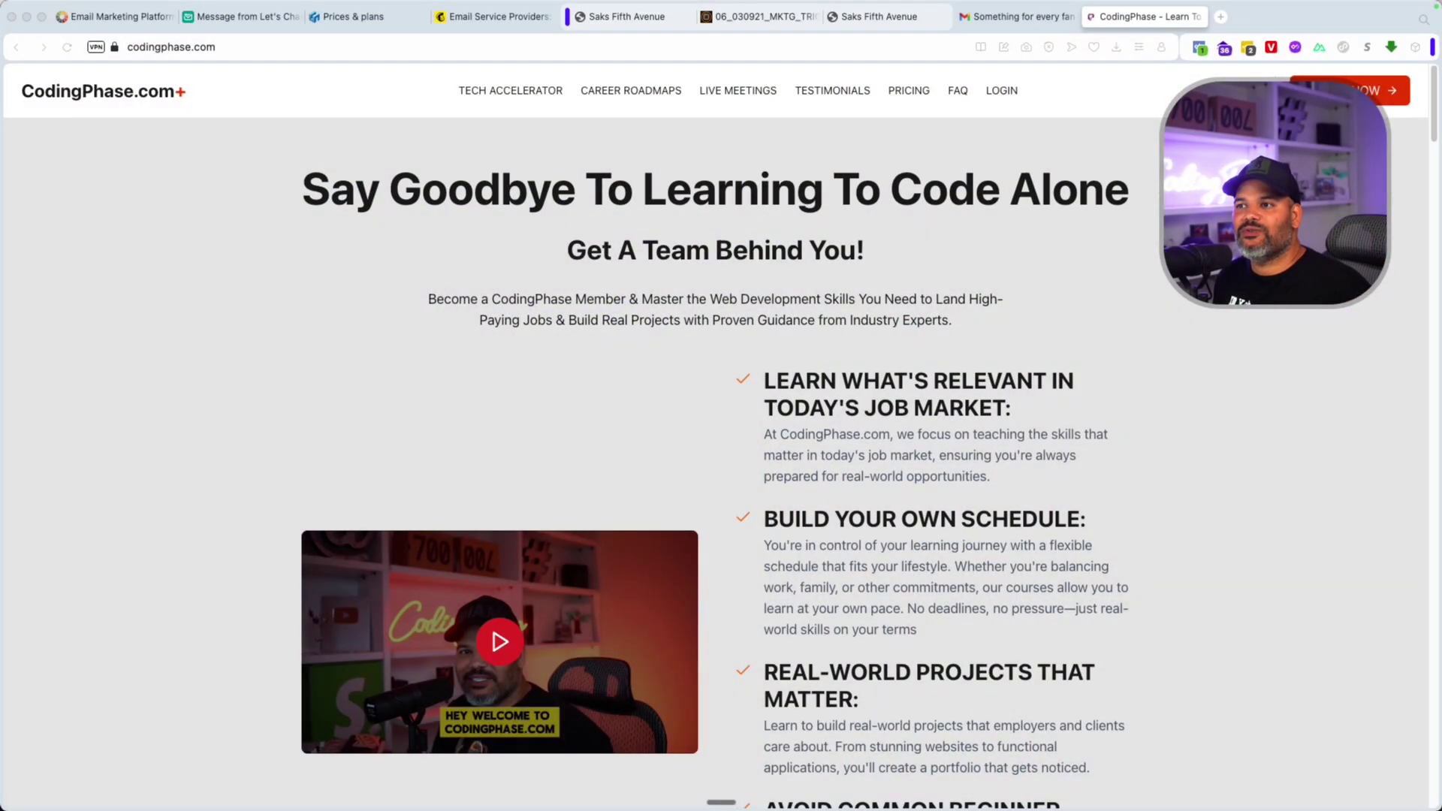
left_click(1000, 349)
scroll(1000, 349, "down", 5)
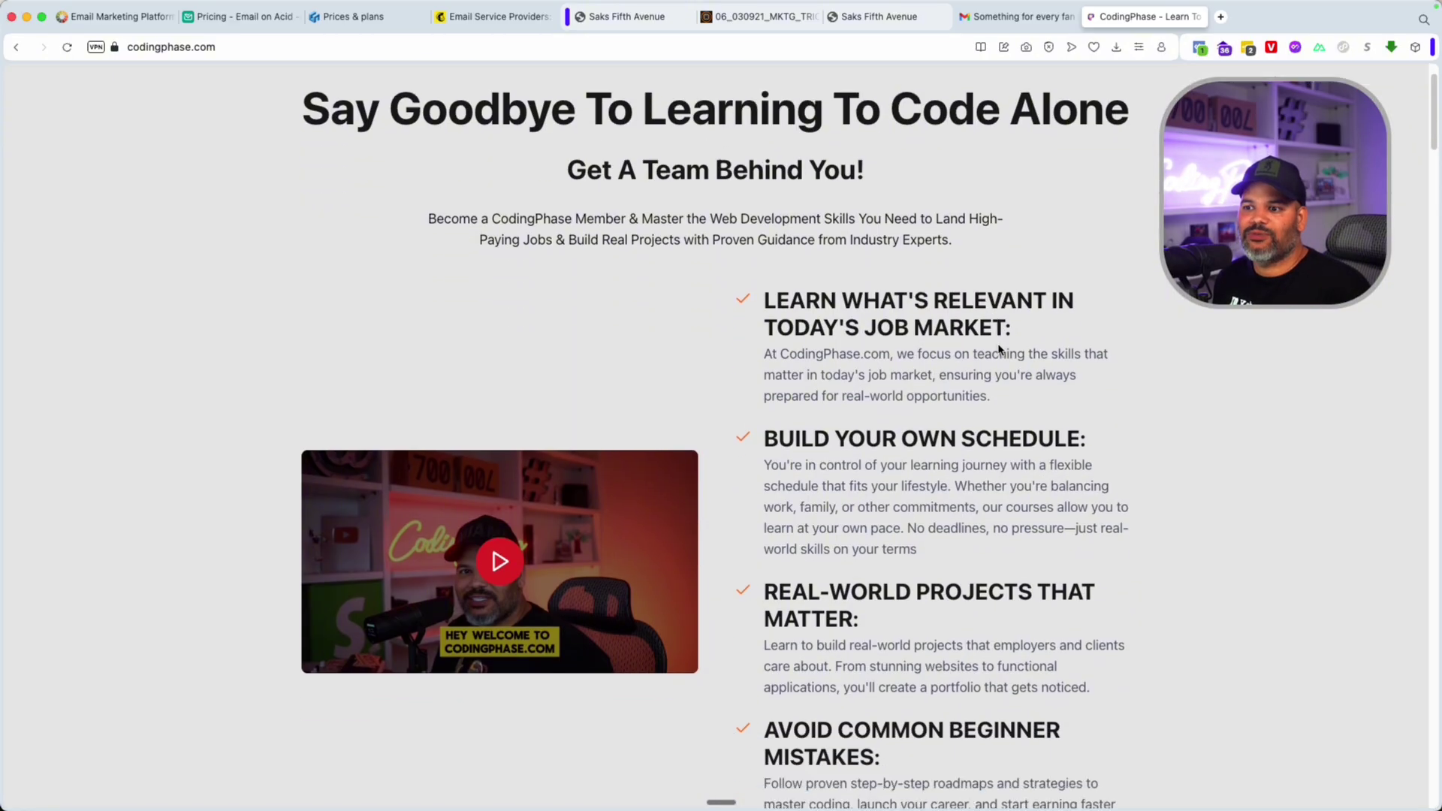
scroll(1000, 349, "down", 5)
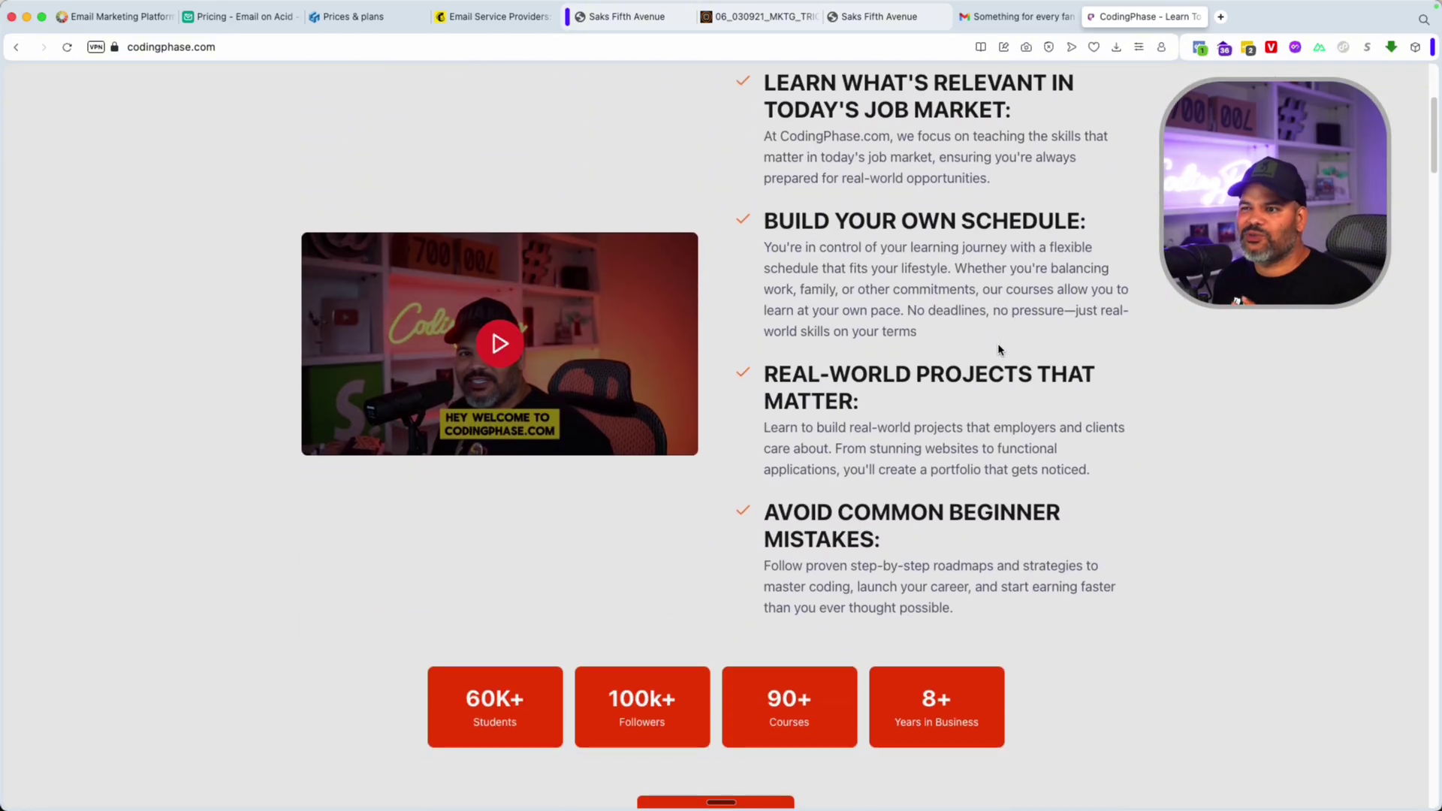
scroll(998, 344, "down", 18)
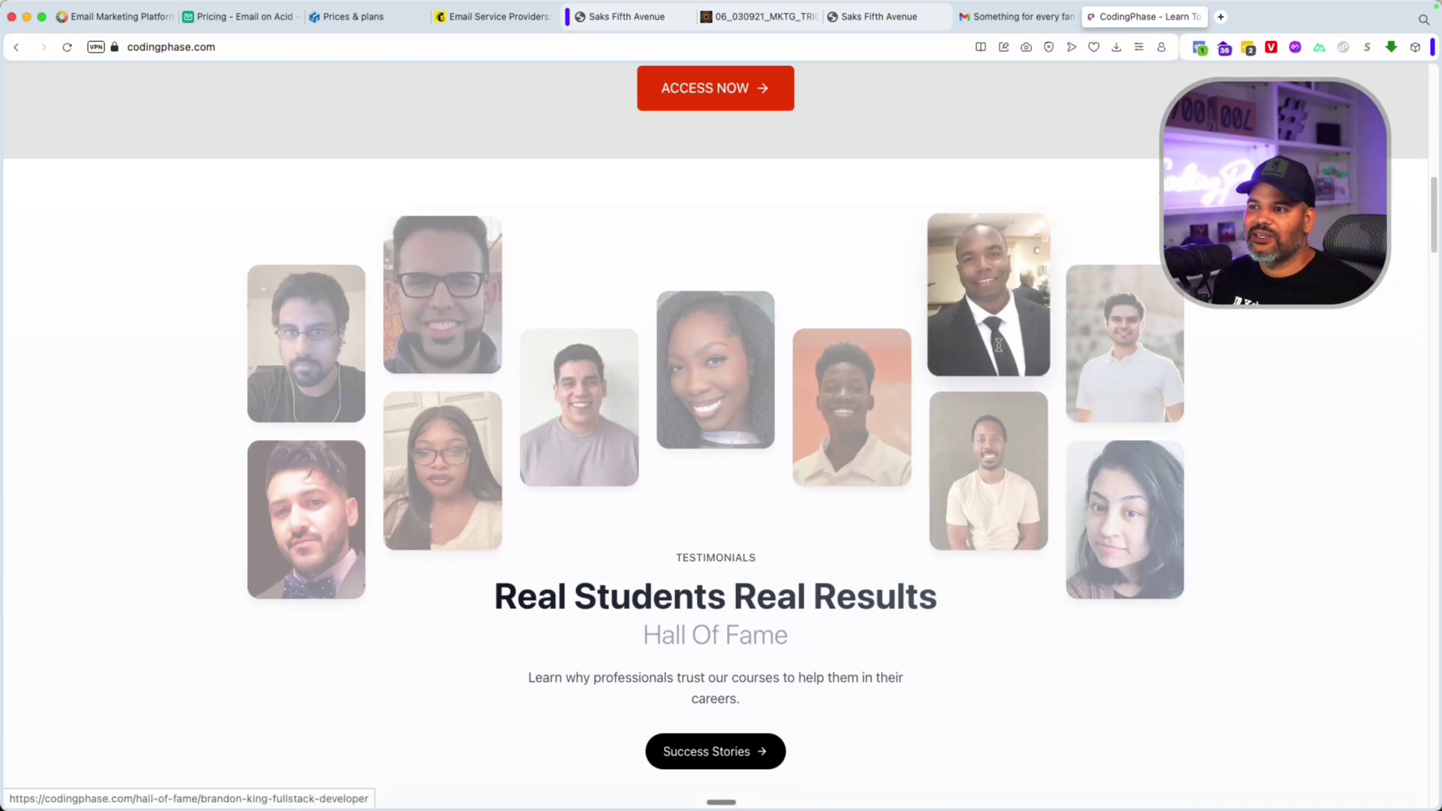
scroll(891, 458, "down", 3)
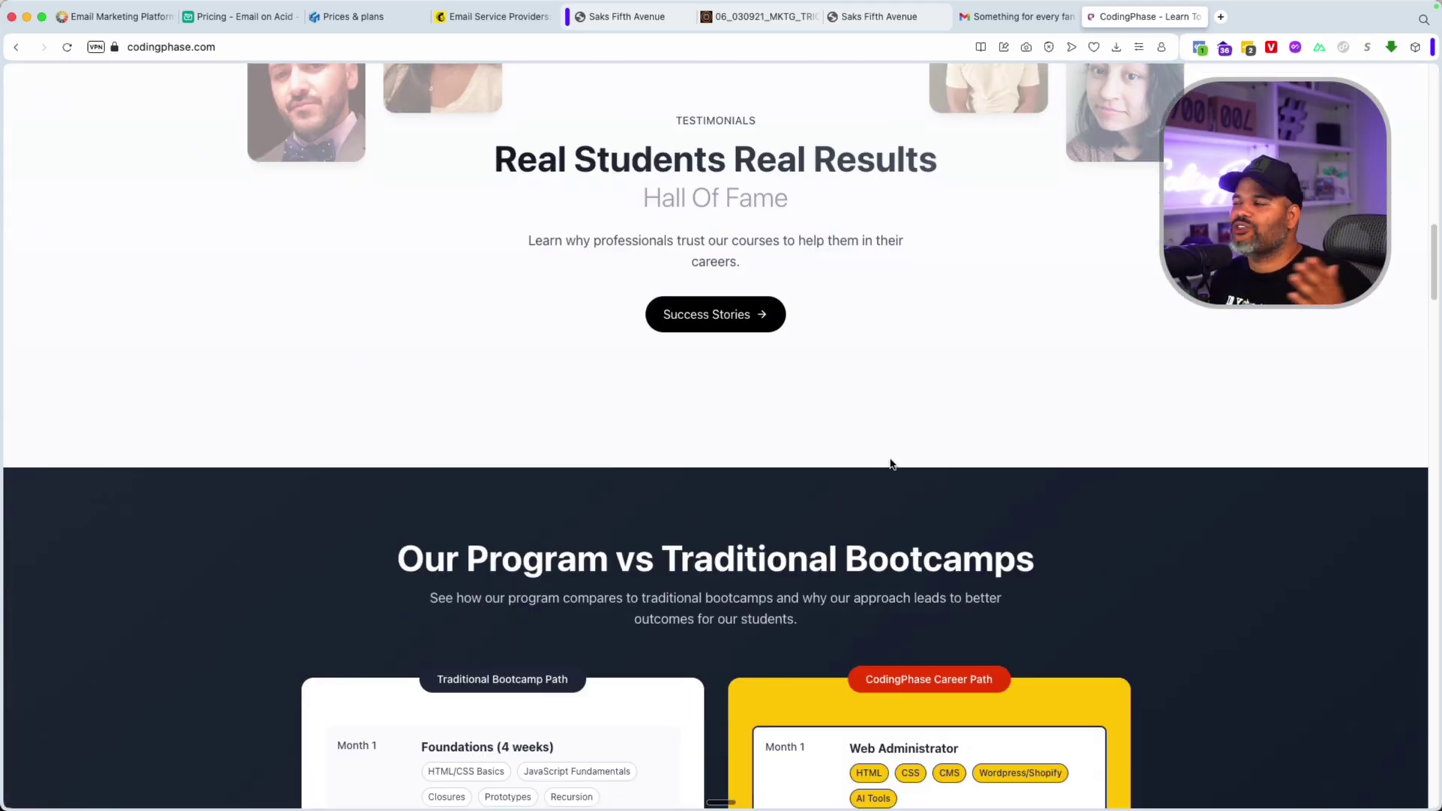
scroll(891, 461, "down", 4)
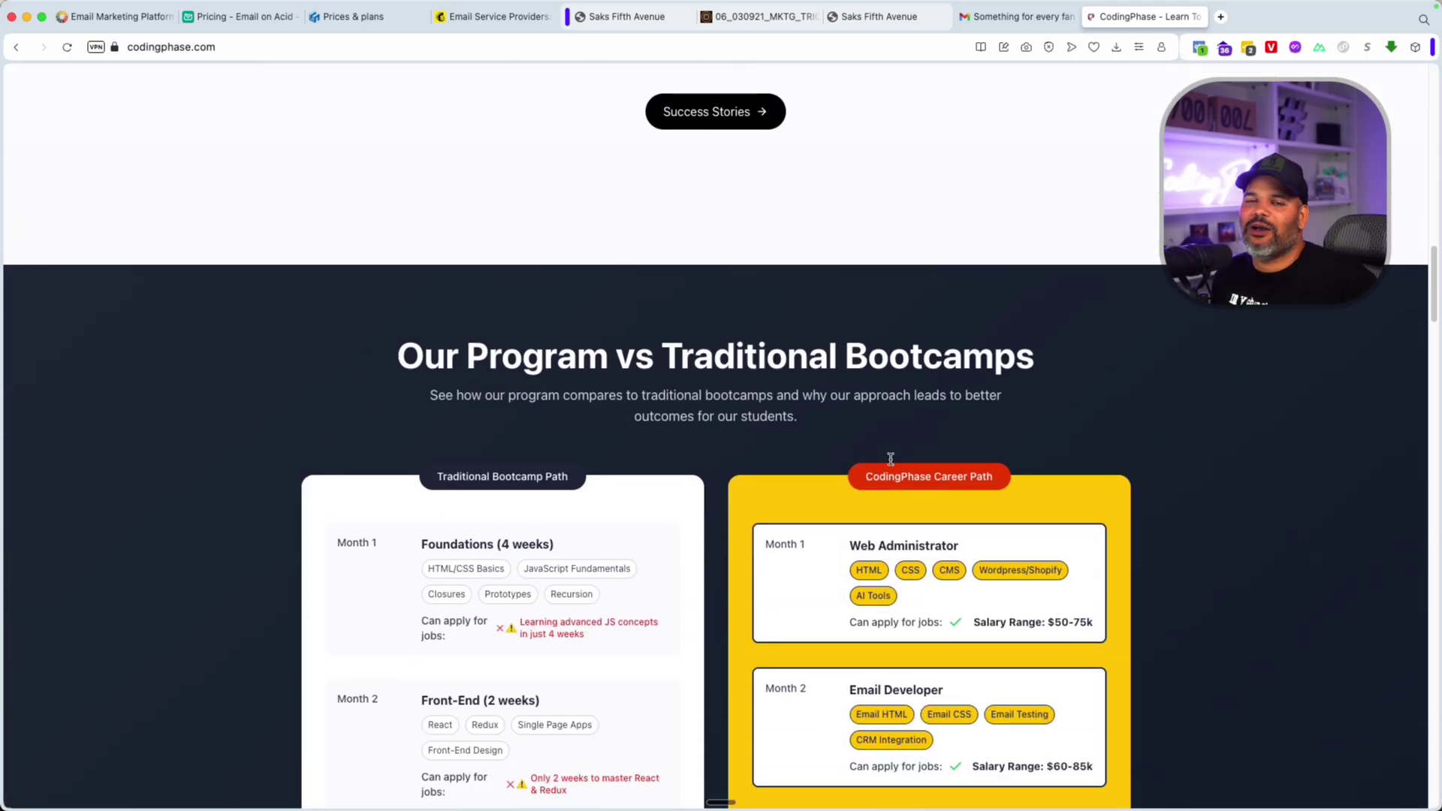
scroll(890, 459, "down", 4)
scroll(890, 462, "down", 10)
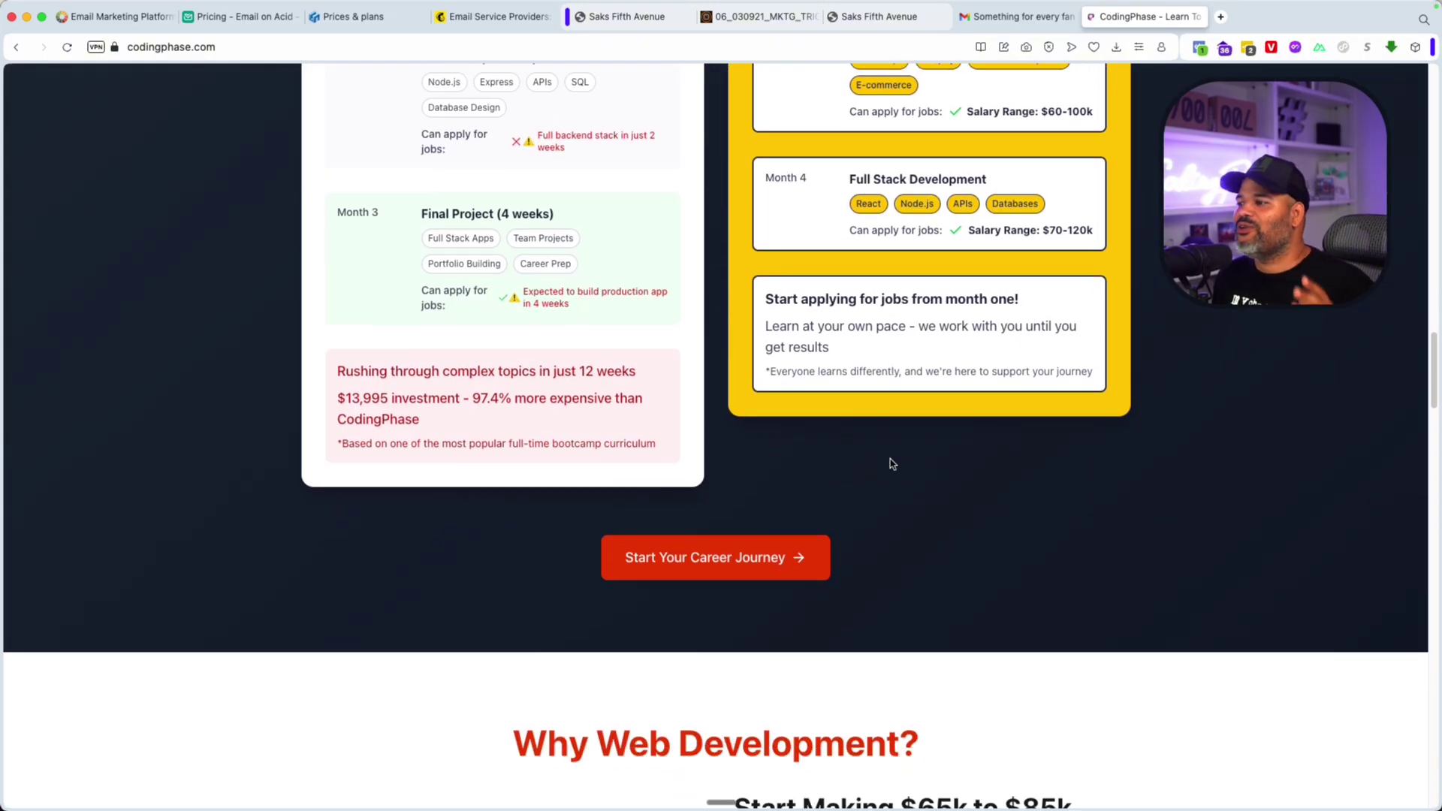
scroll(892, 463, "down", 5)
scroll(891, 464, "down", 4)
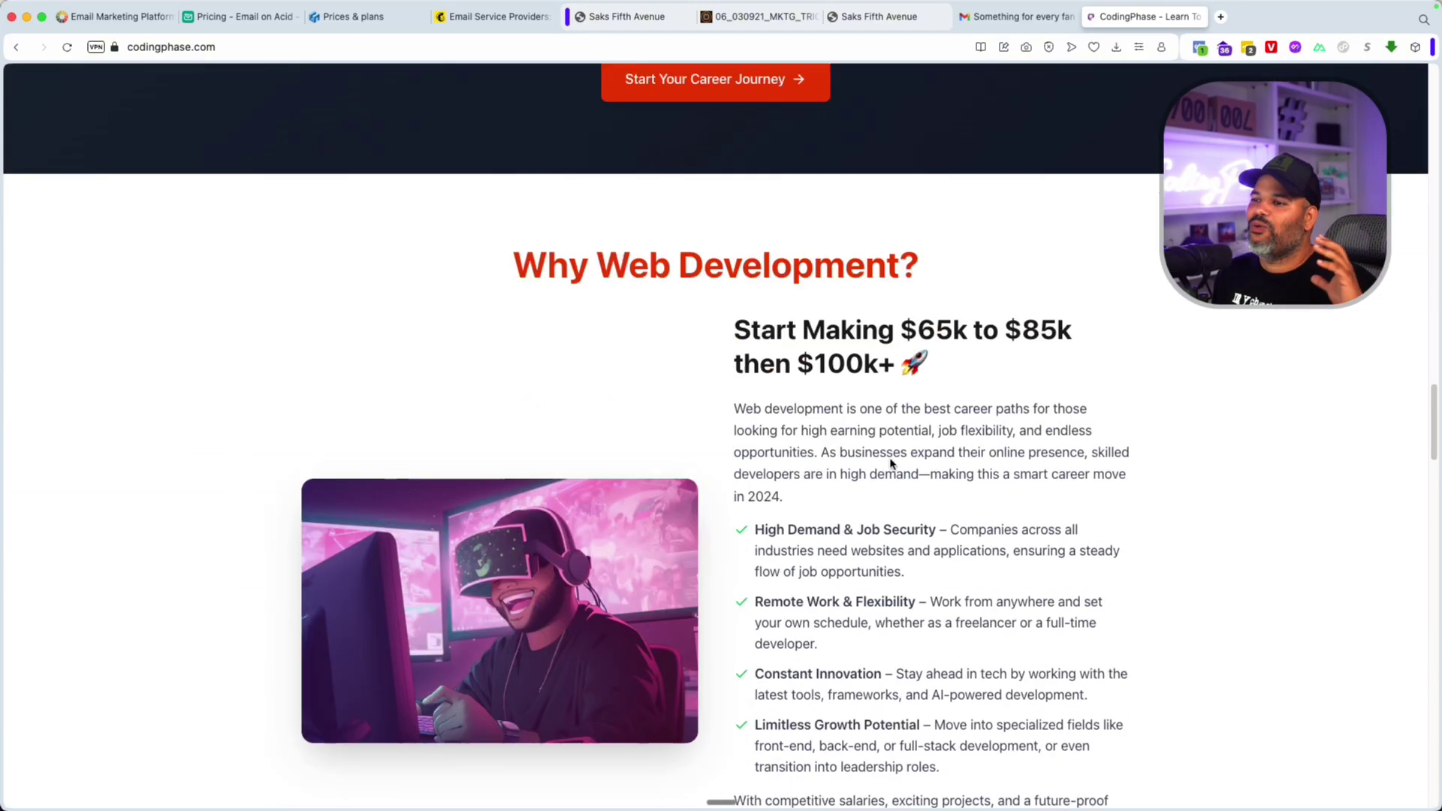
scroll(891, 460, "down", 3)
scroll(890, 464, "down", 15)
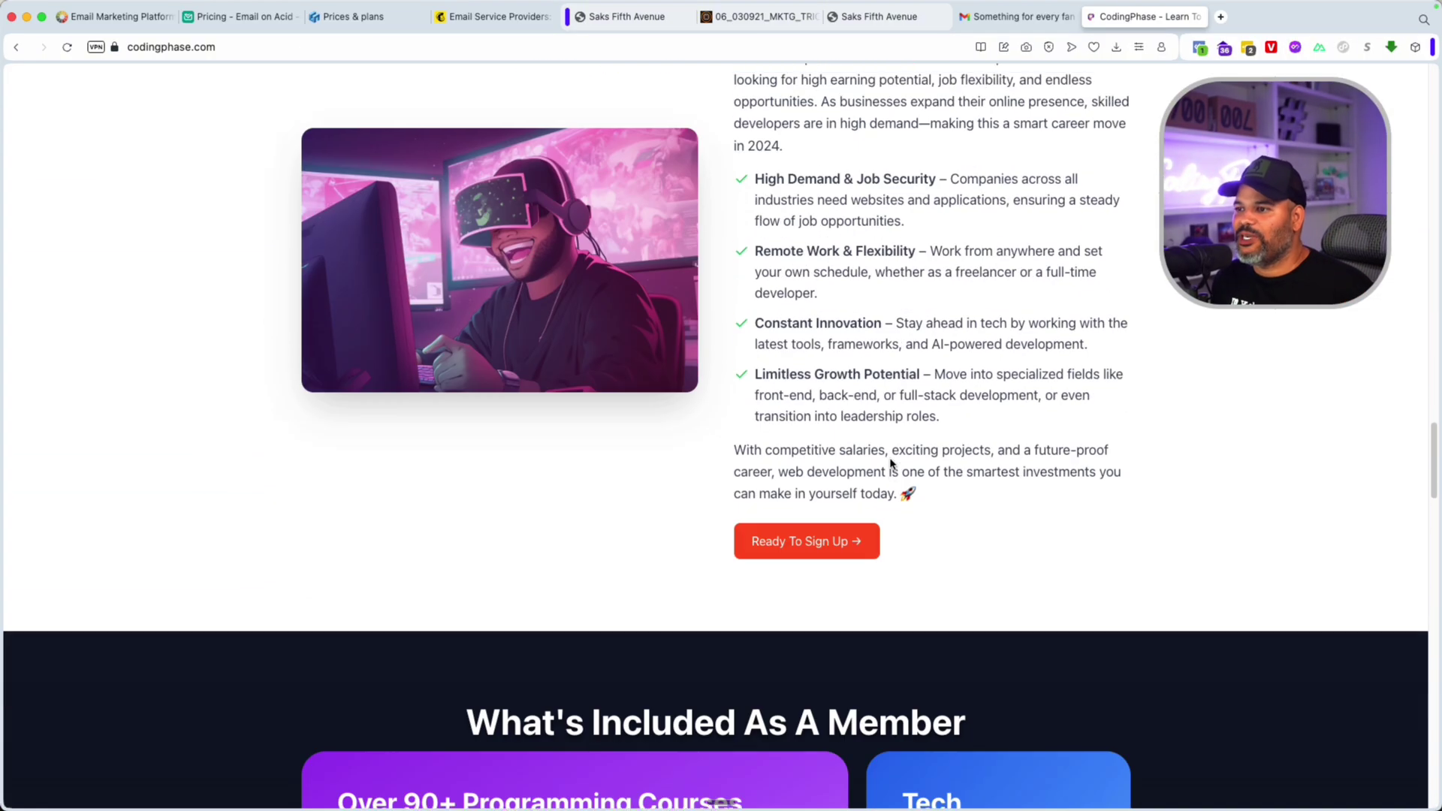
scroll(891, 463, "down", 7)
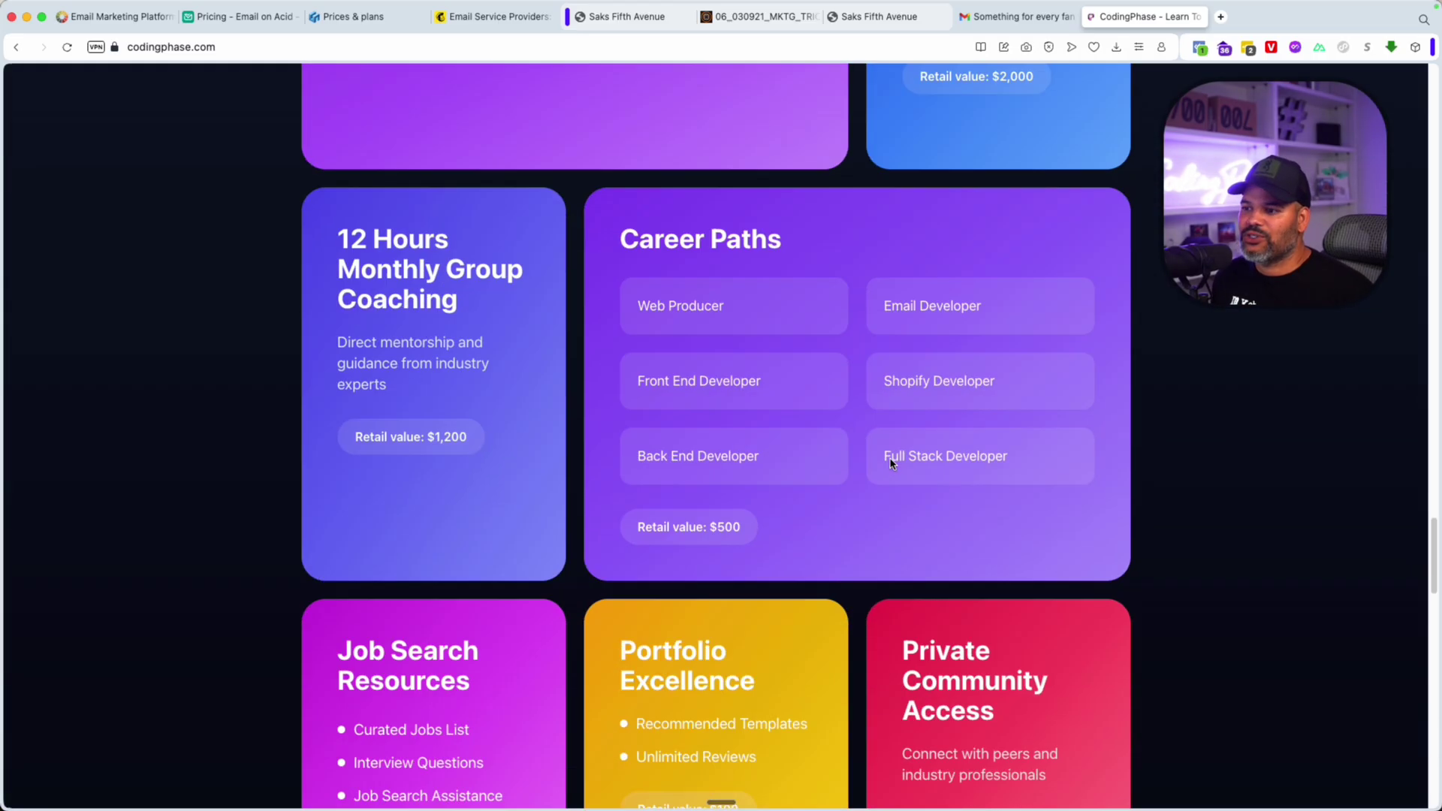
scroll(890, 463, "down", 8)
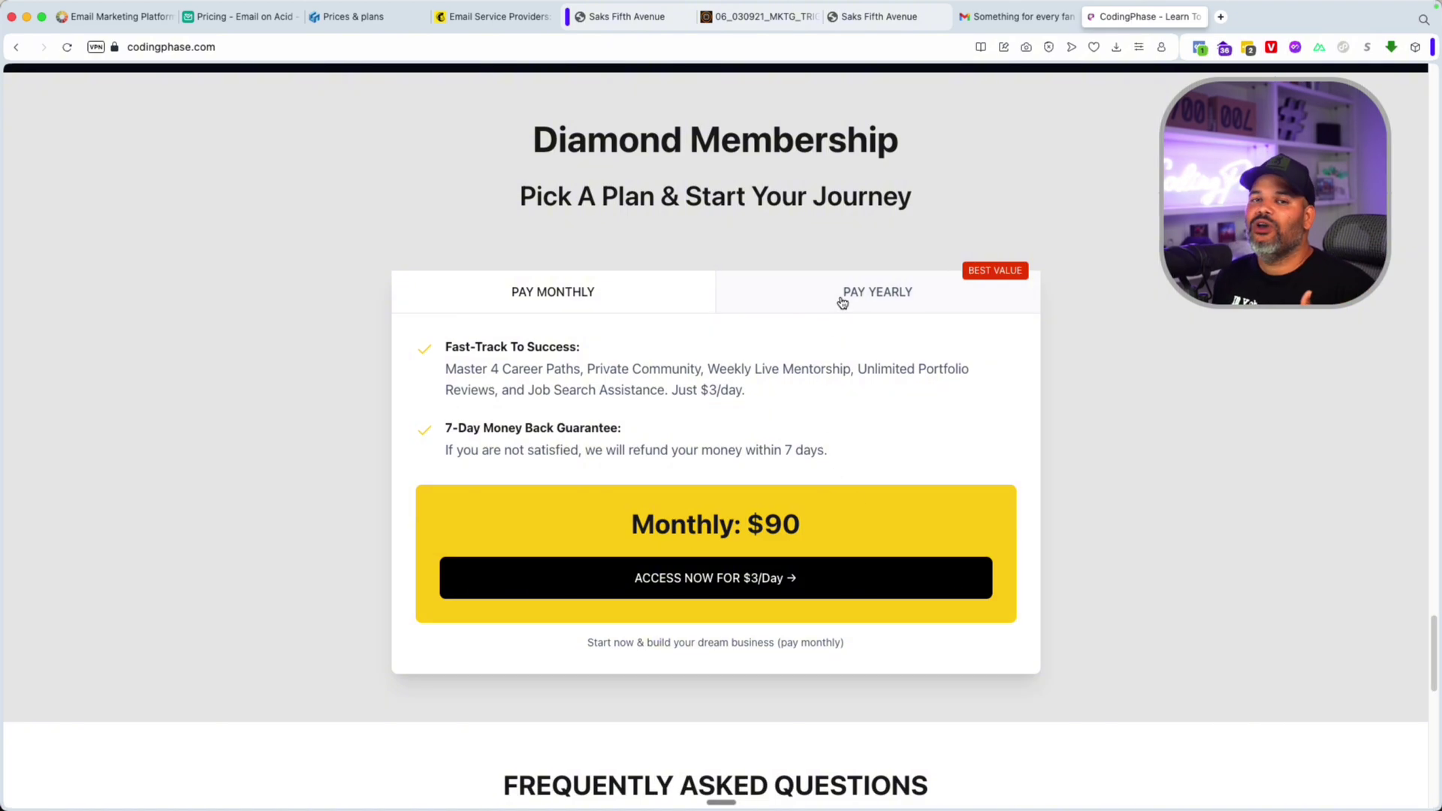
scroll(819, 461, "up", 12)
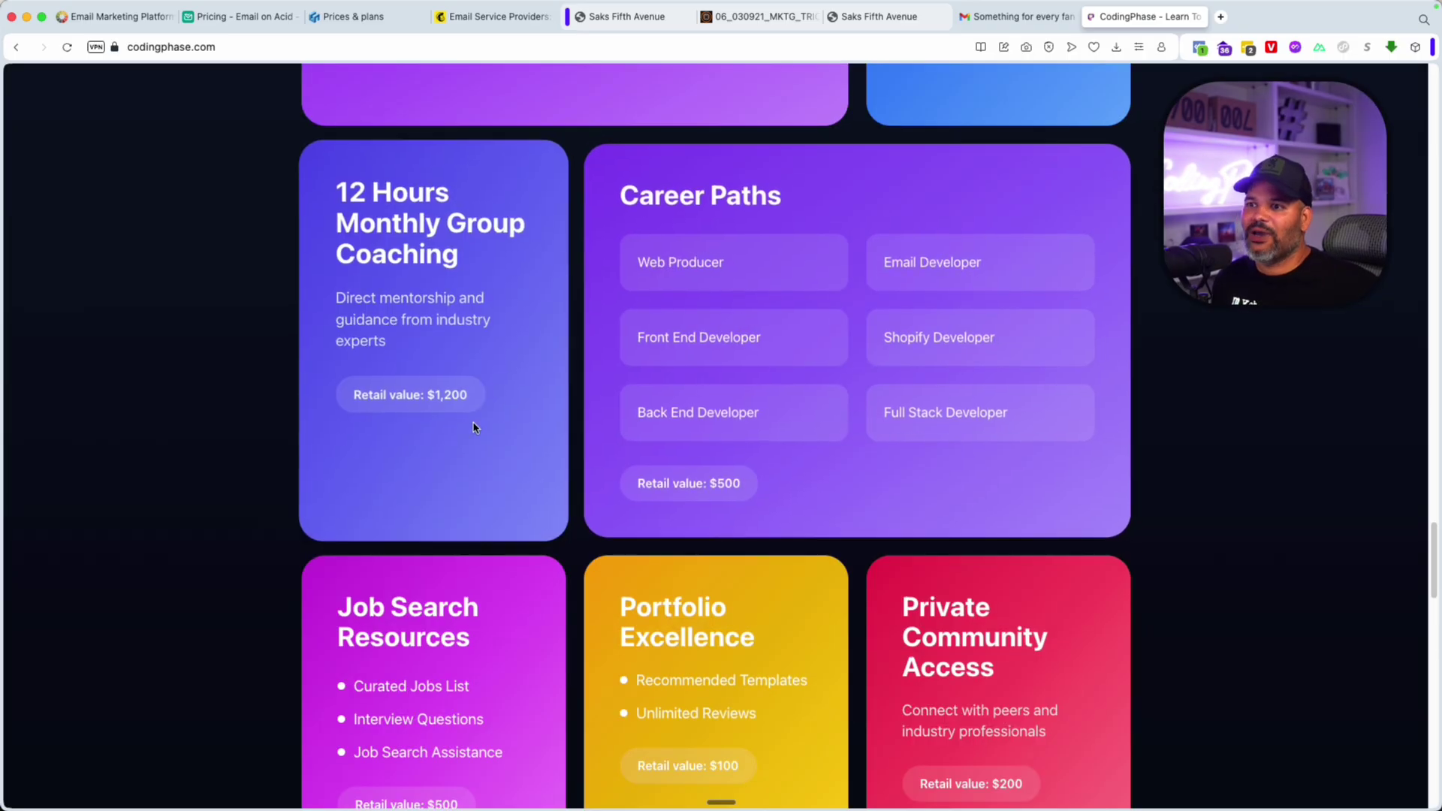
scroll(484, 540, "up", 1)
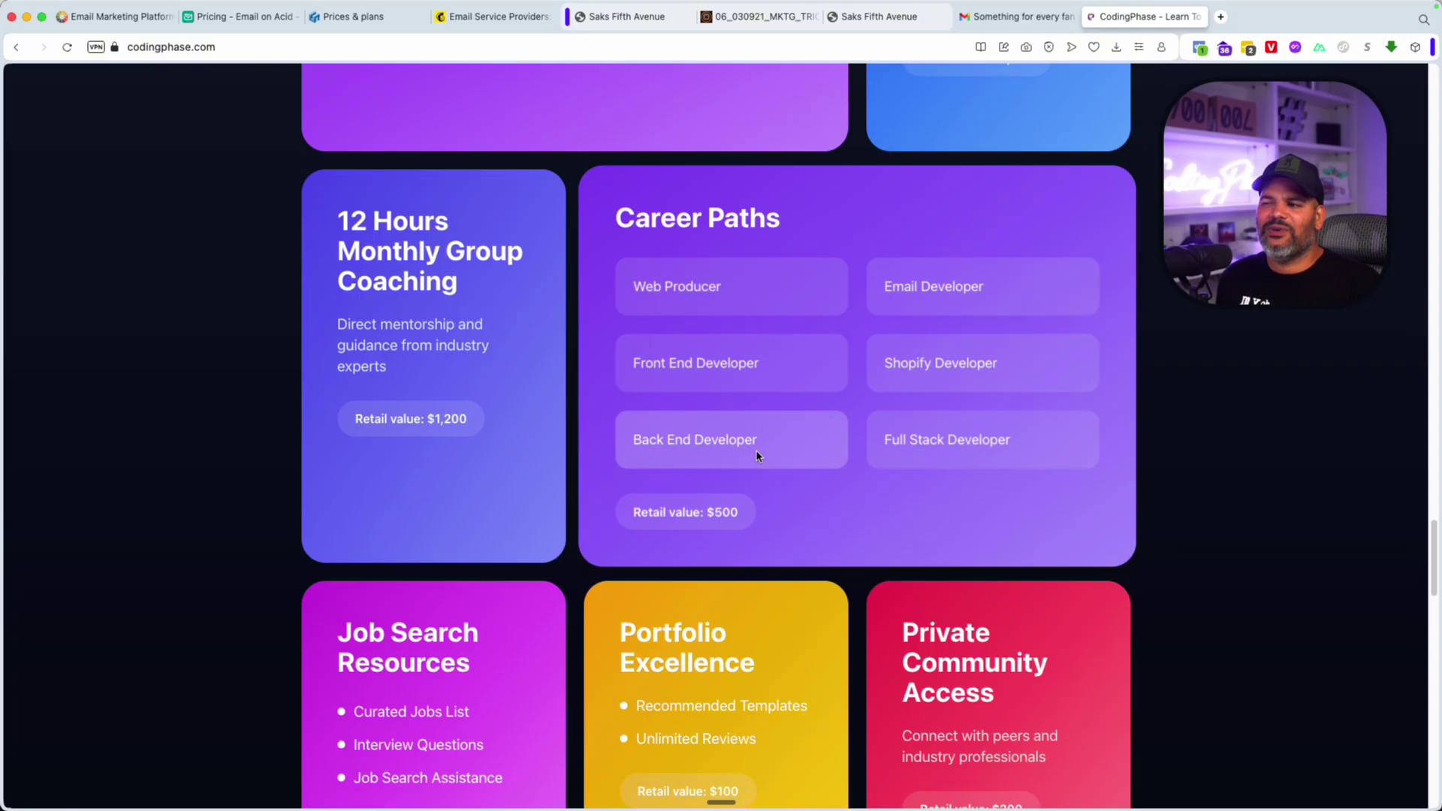
scroll(666, 538, "down", 3)
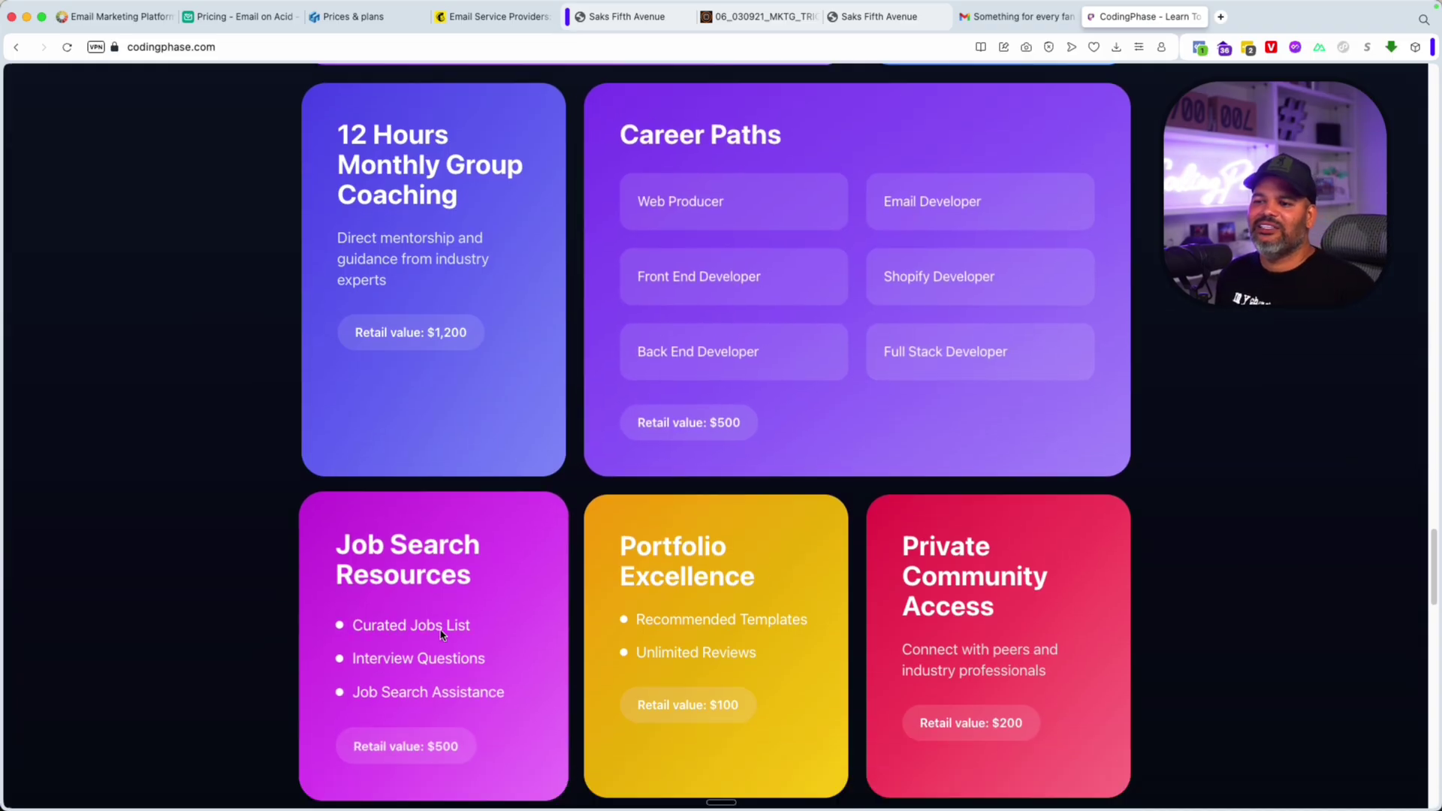
scroll(442, 635, "down", 3)
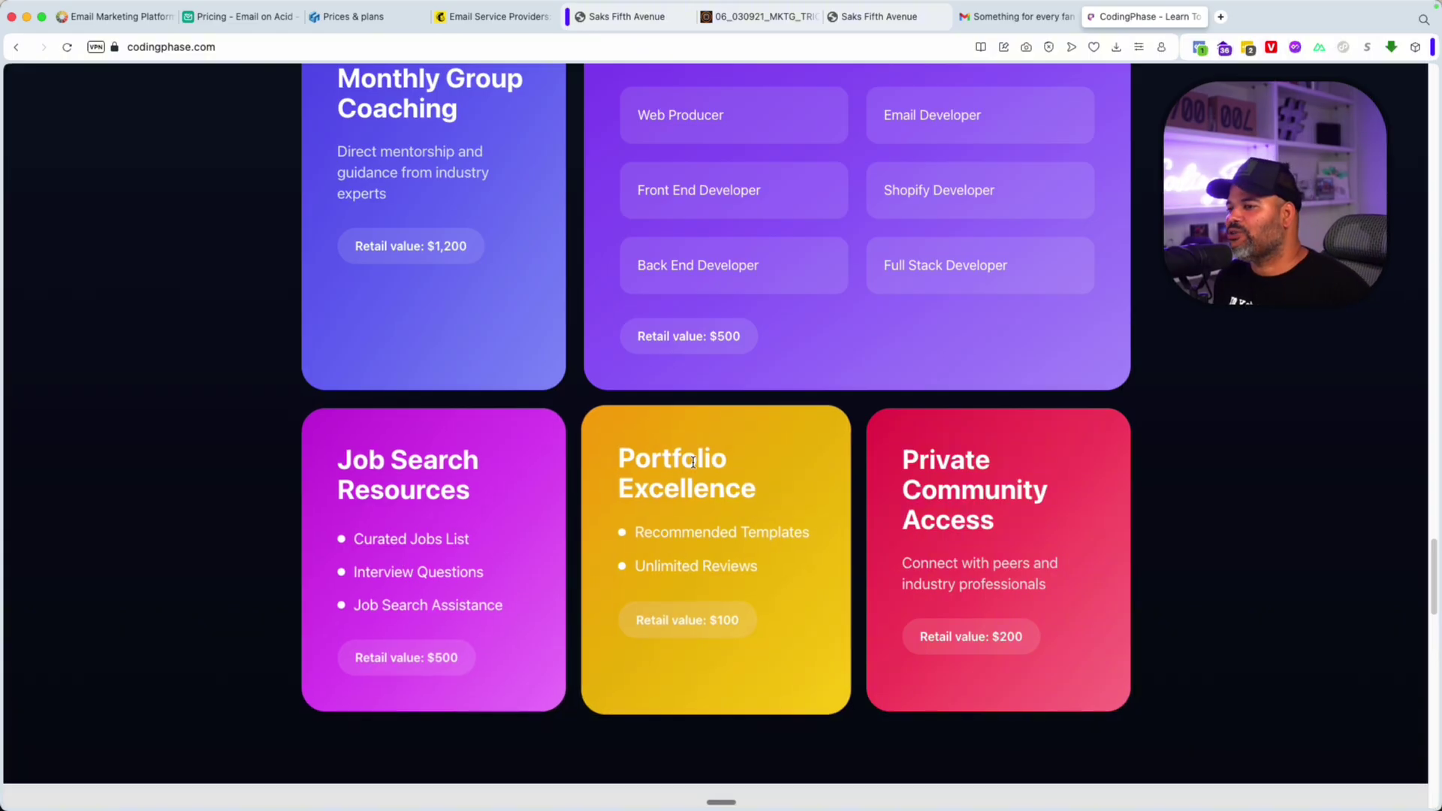
scroll(802, 644, "up", 6)
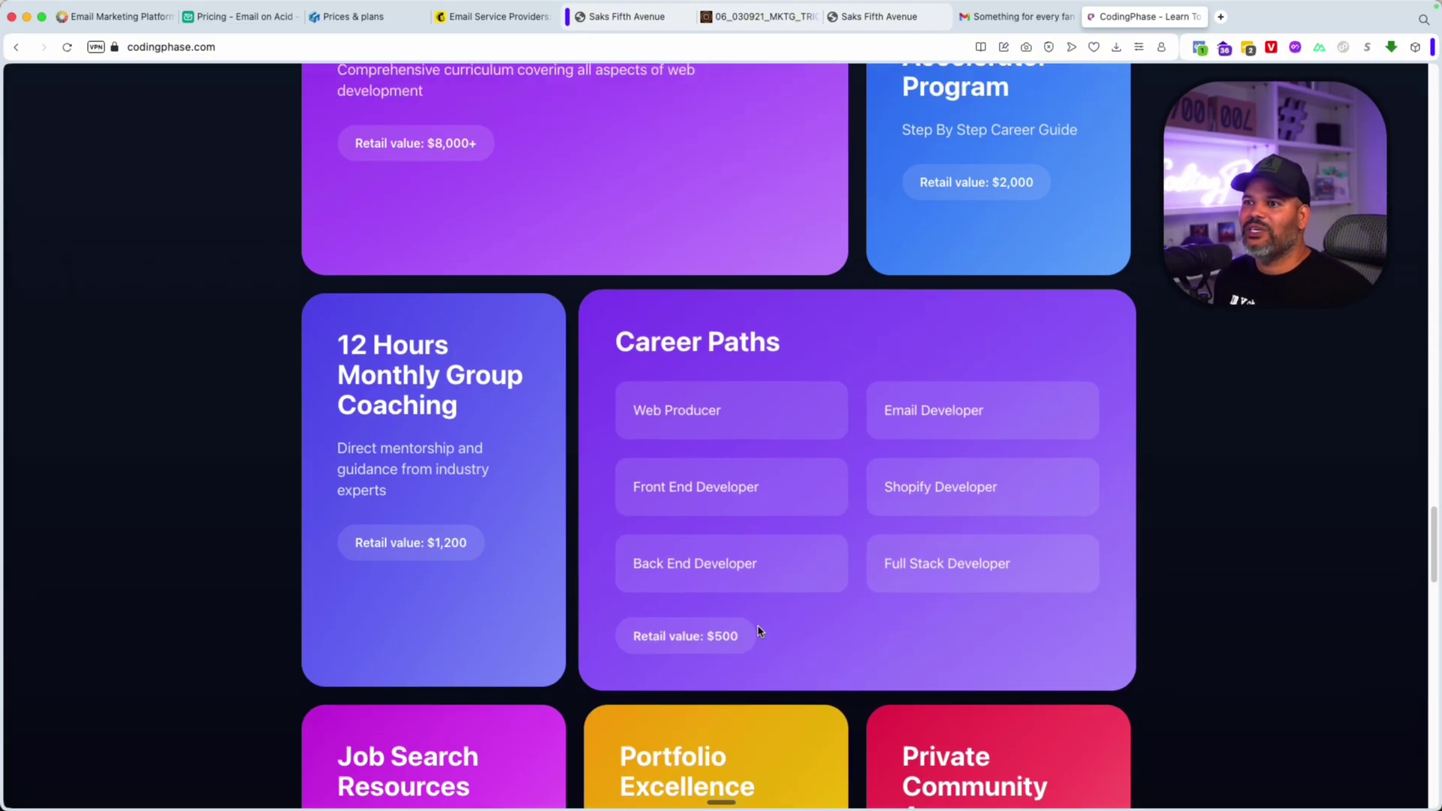
scroll(759, 630, "up", 1)
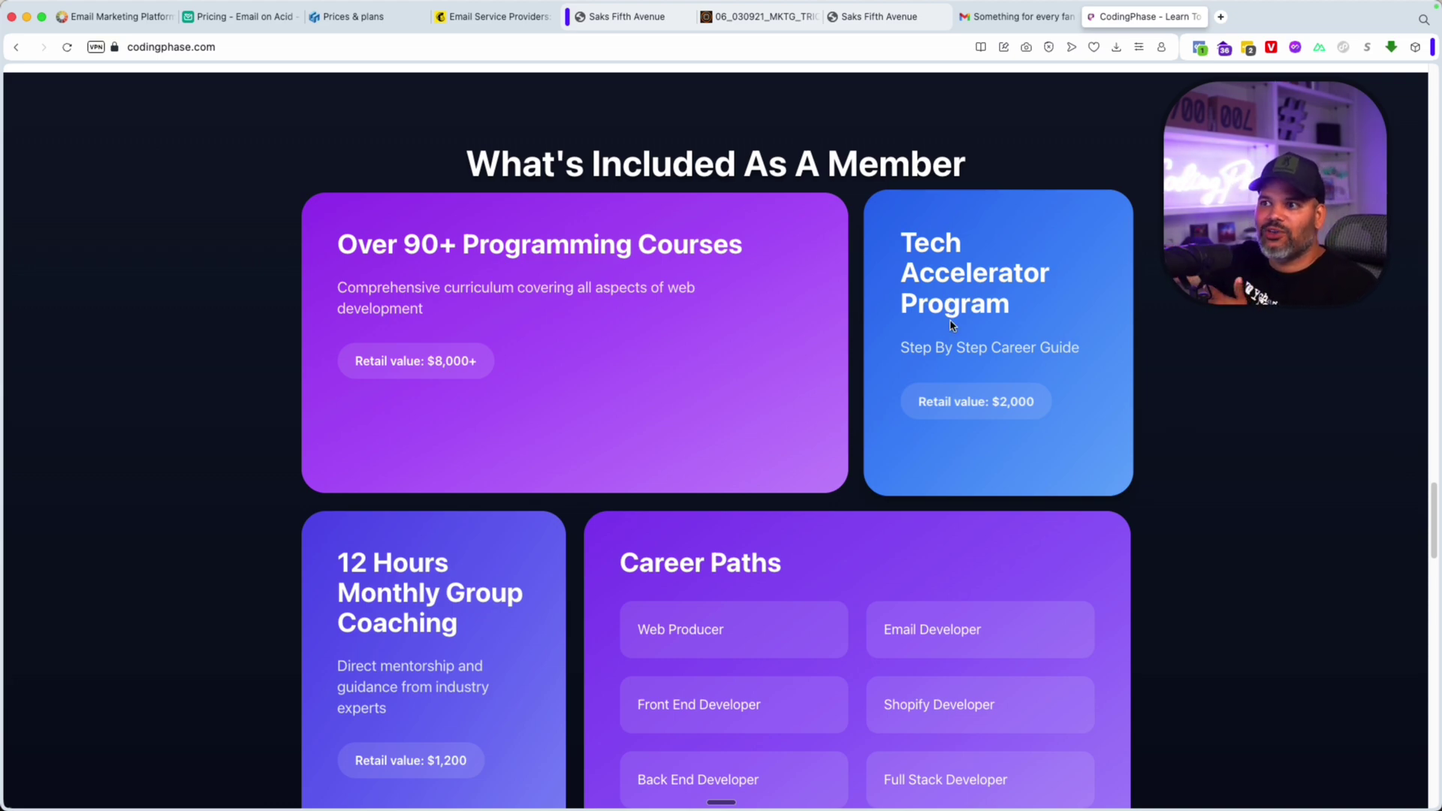
scroll(781, 234, "up", 20)
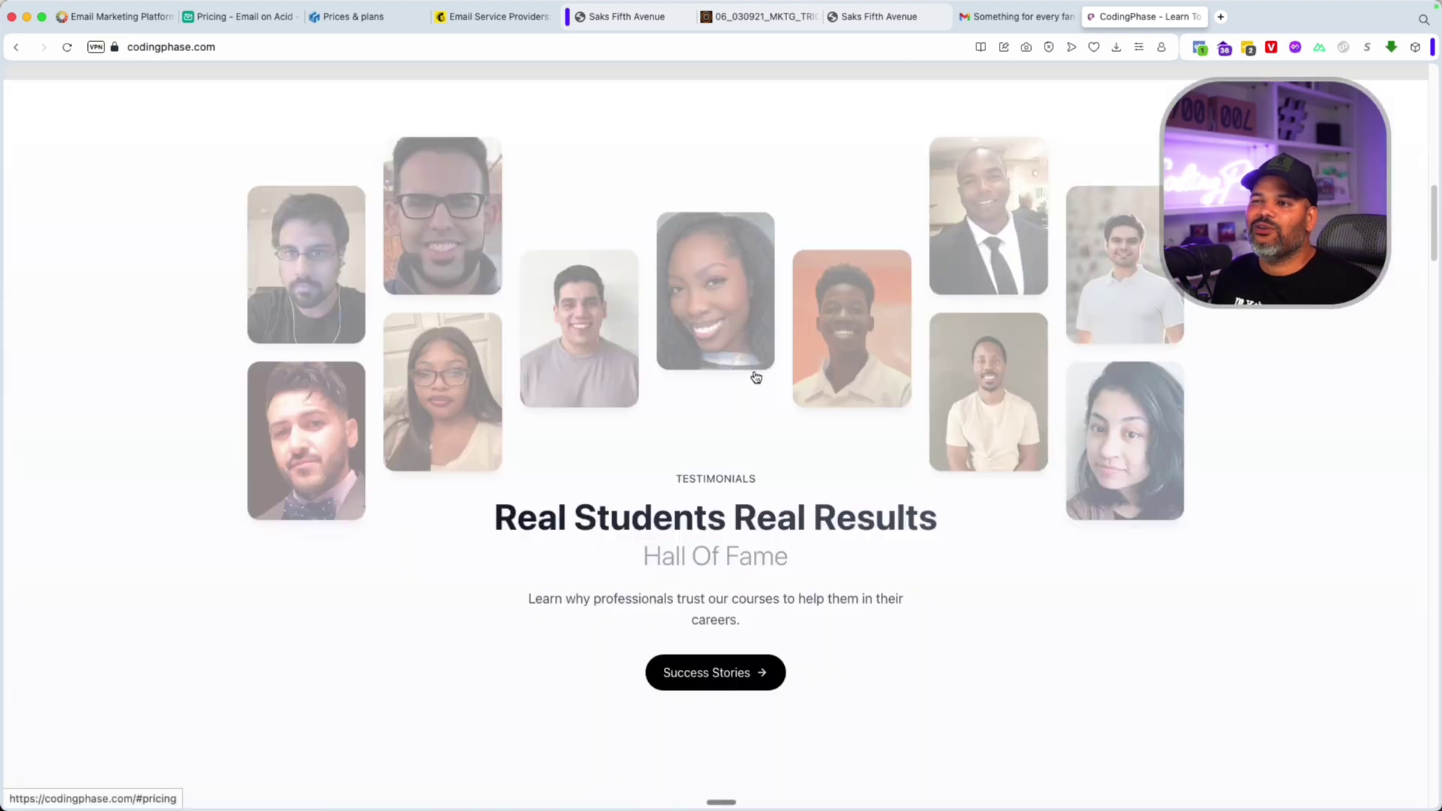
scroll(747, 398, "up", 3)
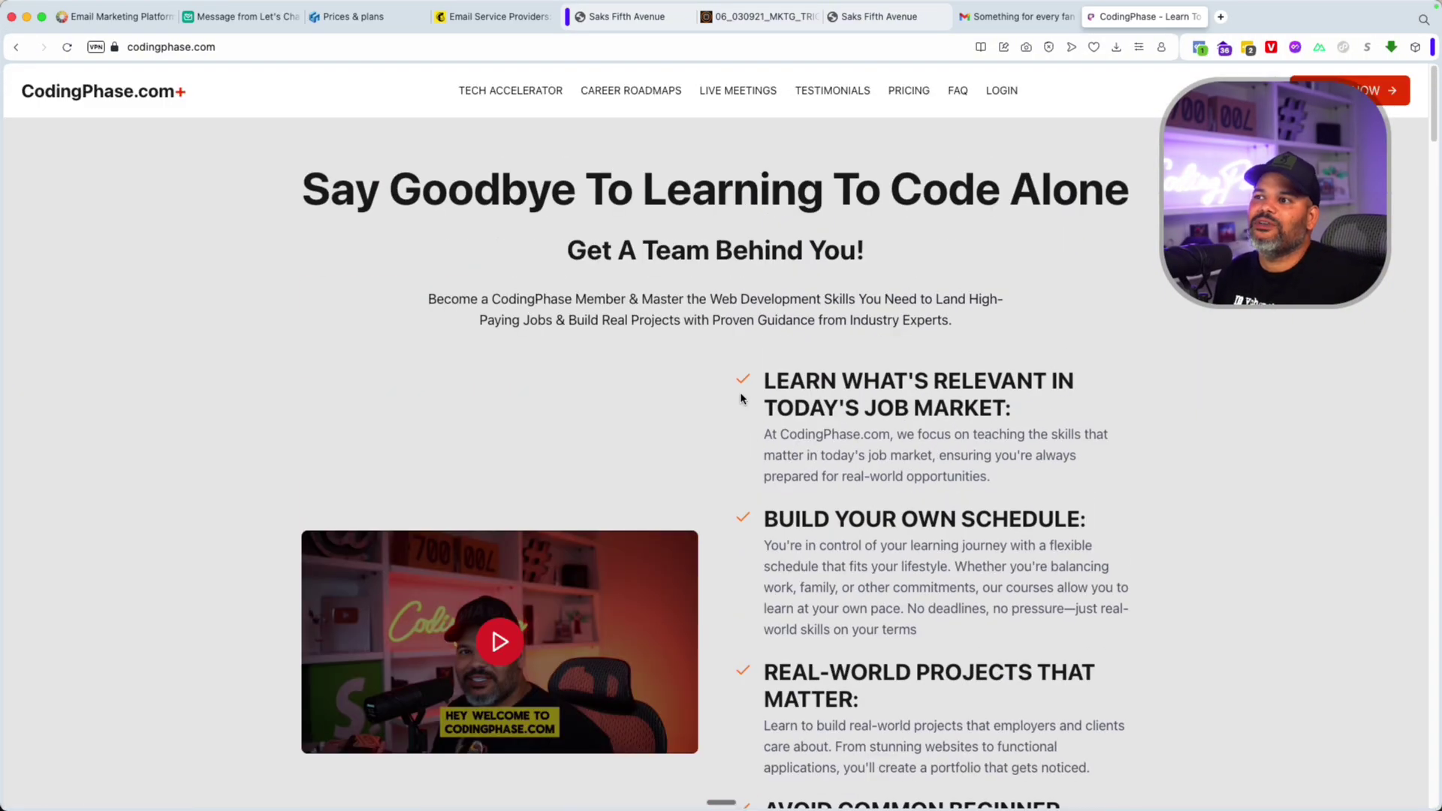
Open Success Stories from the Testimonials section and scroll the Hall of Fame student list.
left_click(822, 98)
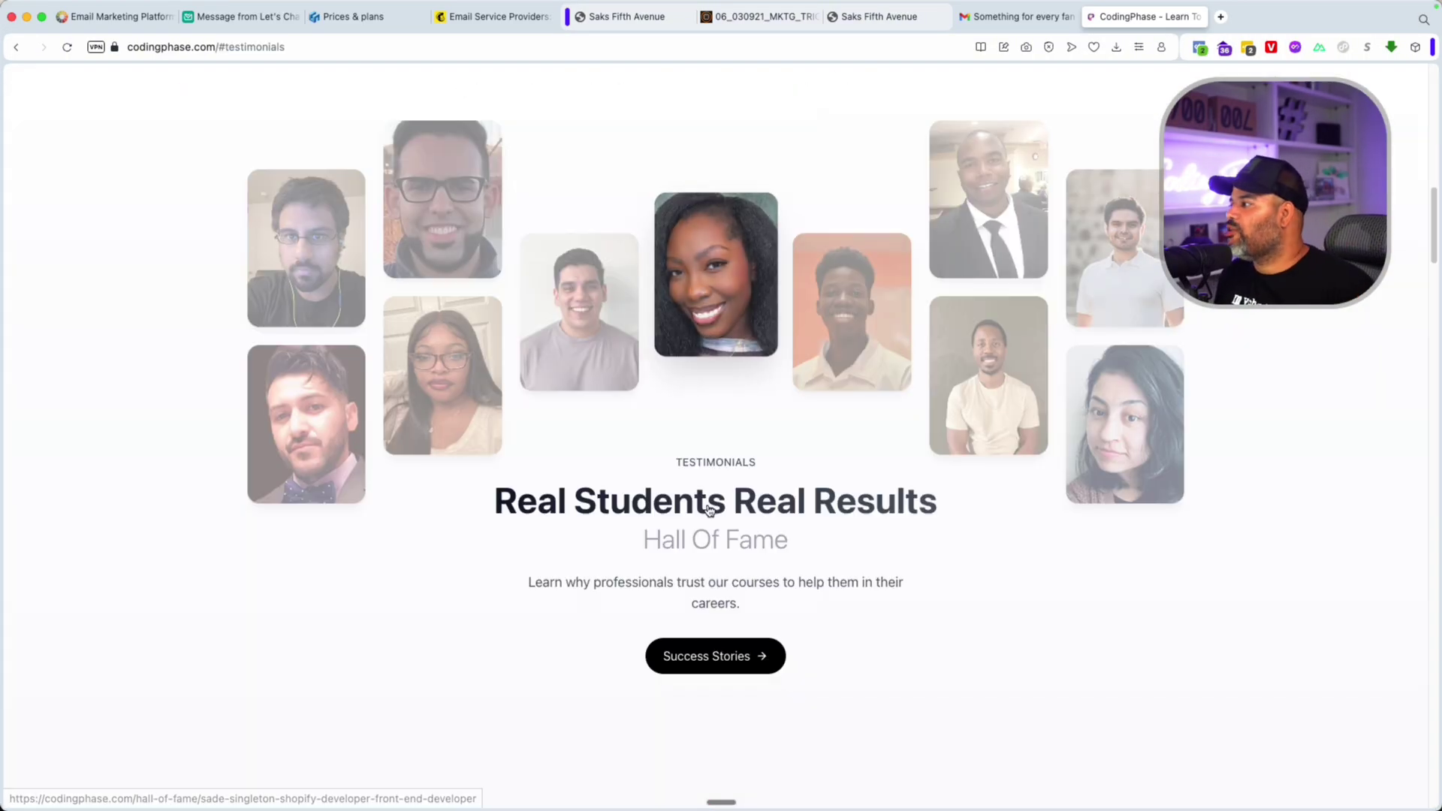
left_click(703, 655)
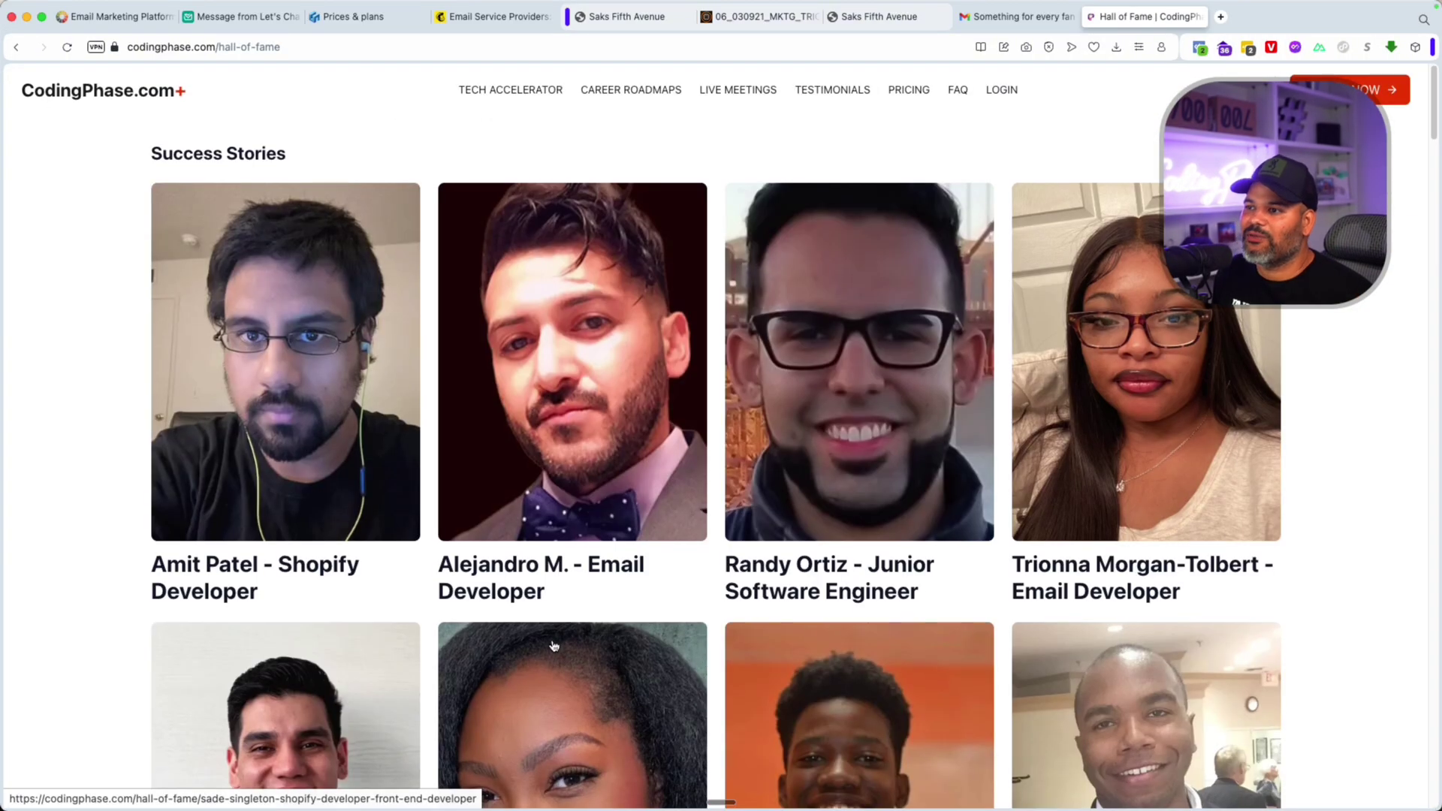
scroll(553, 645, "down", 10)
scroll(554, 646, "down", 20)
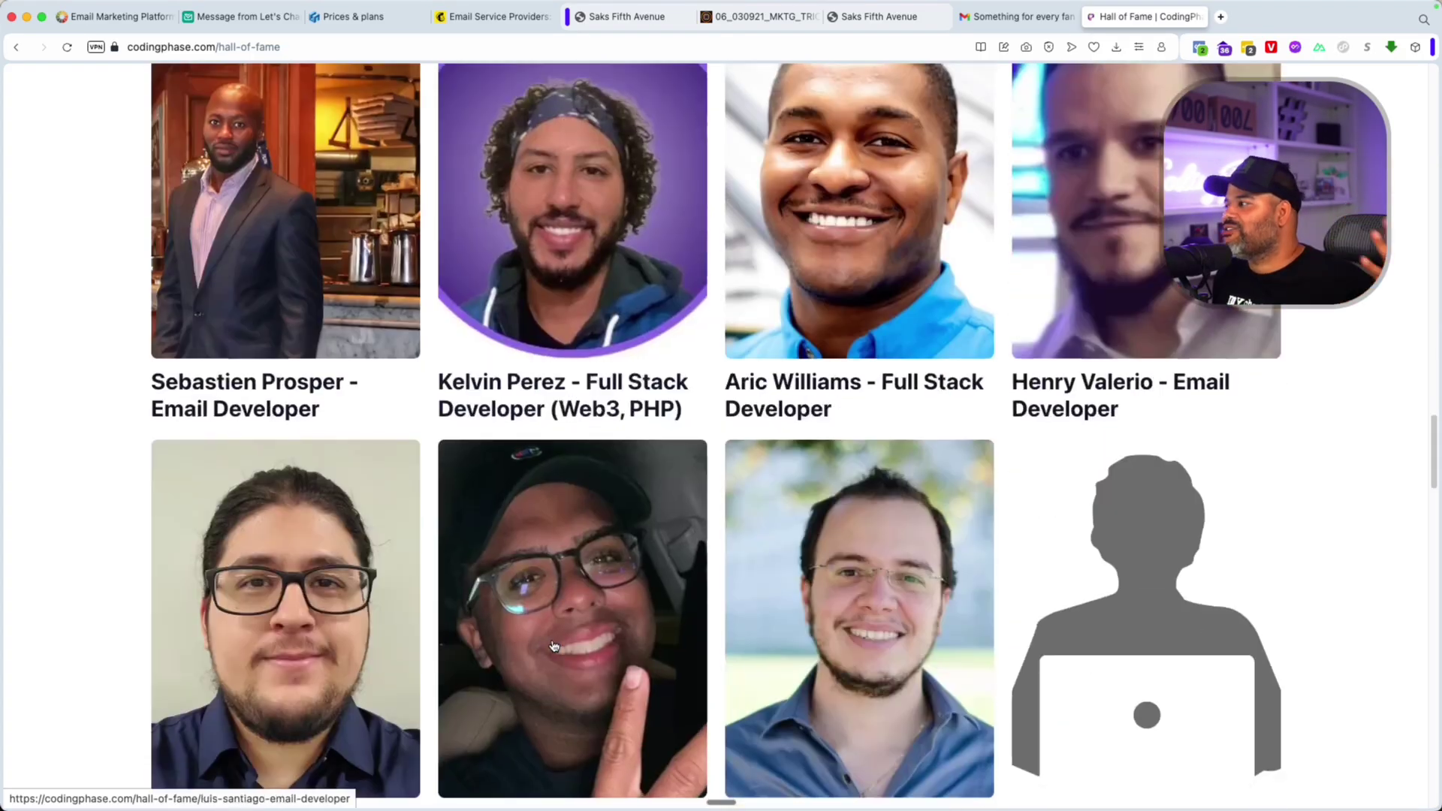
scroll(553, 646, "down", 20)
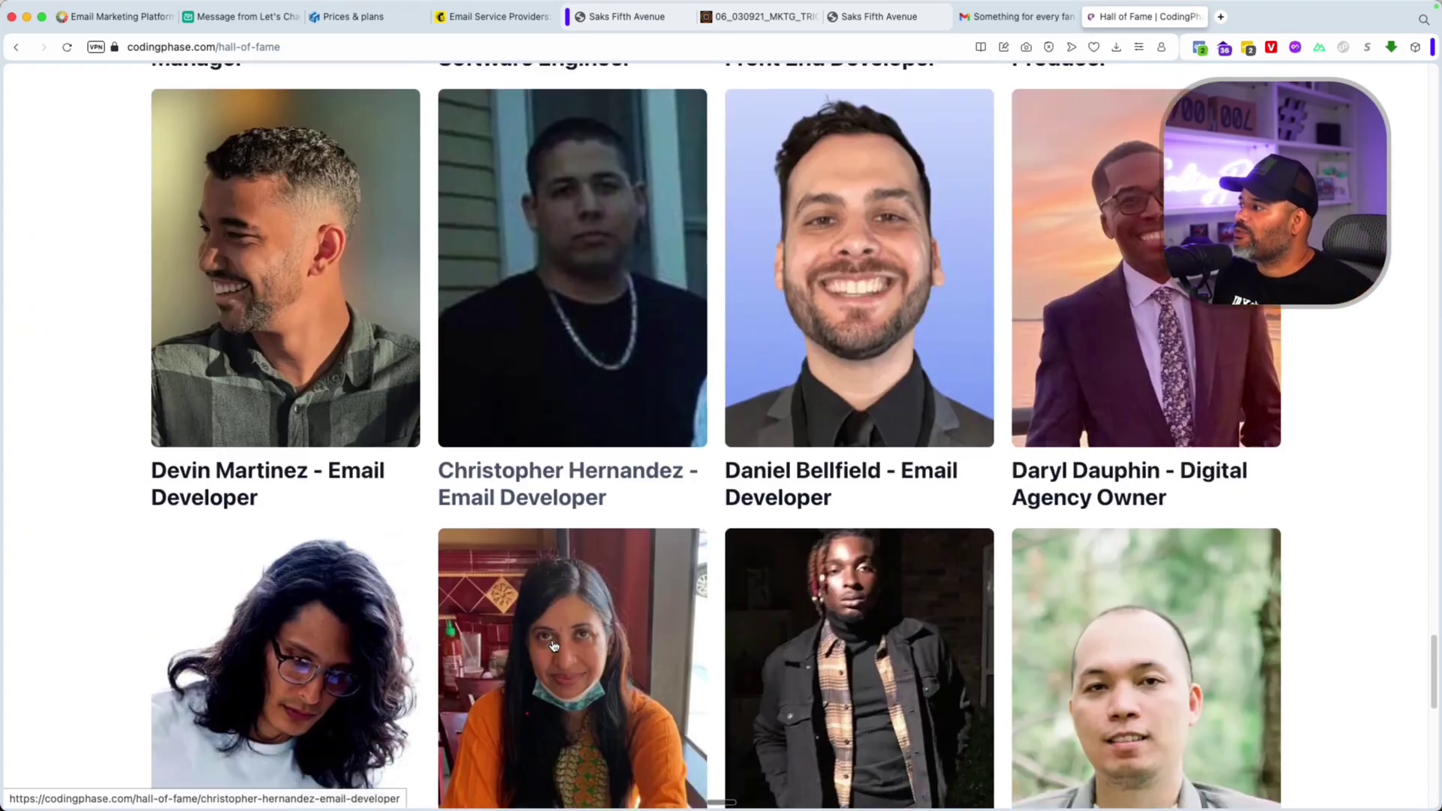